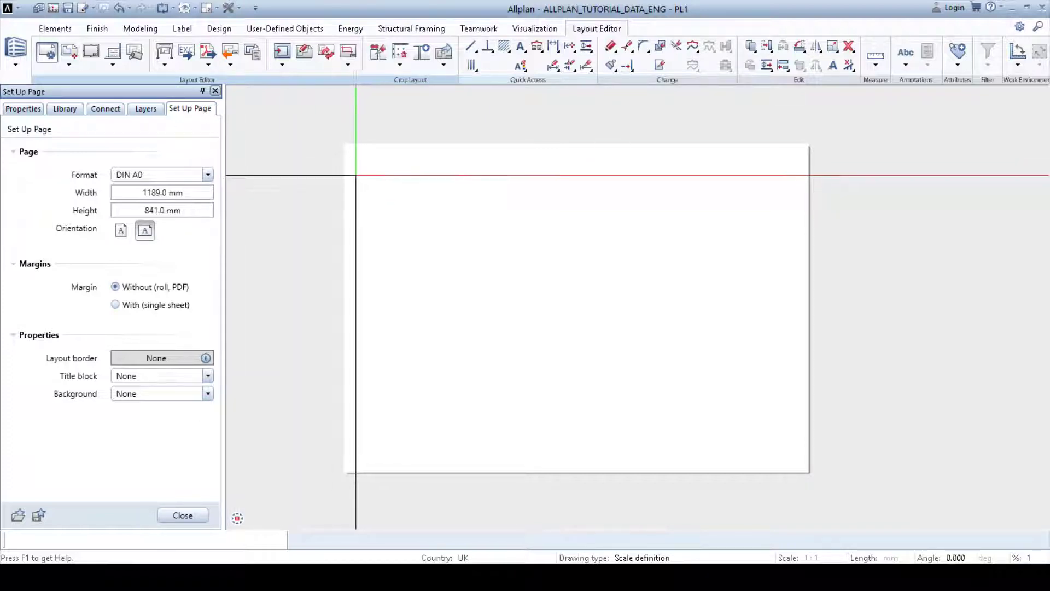
Step: Start a layout element and select the ground floor drawing files FLOOR_SLAB, WALLS, FURNITURE, 2D and PADS
{"action": "left_click", "coordinate": [69, 51]}
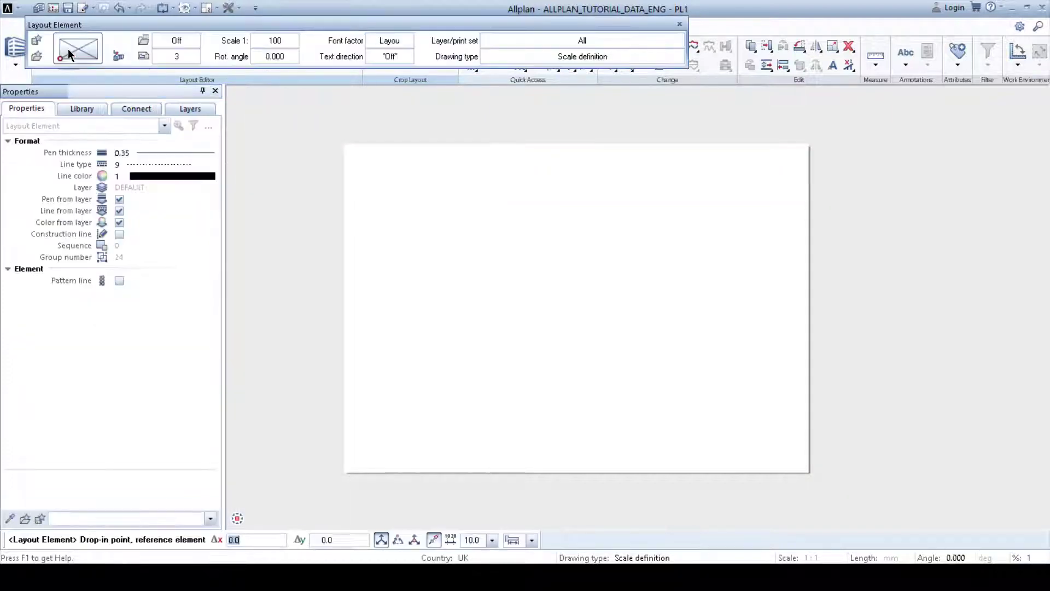
{"action": "left_click", "coordinate": [119, 56]}
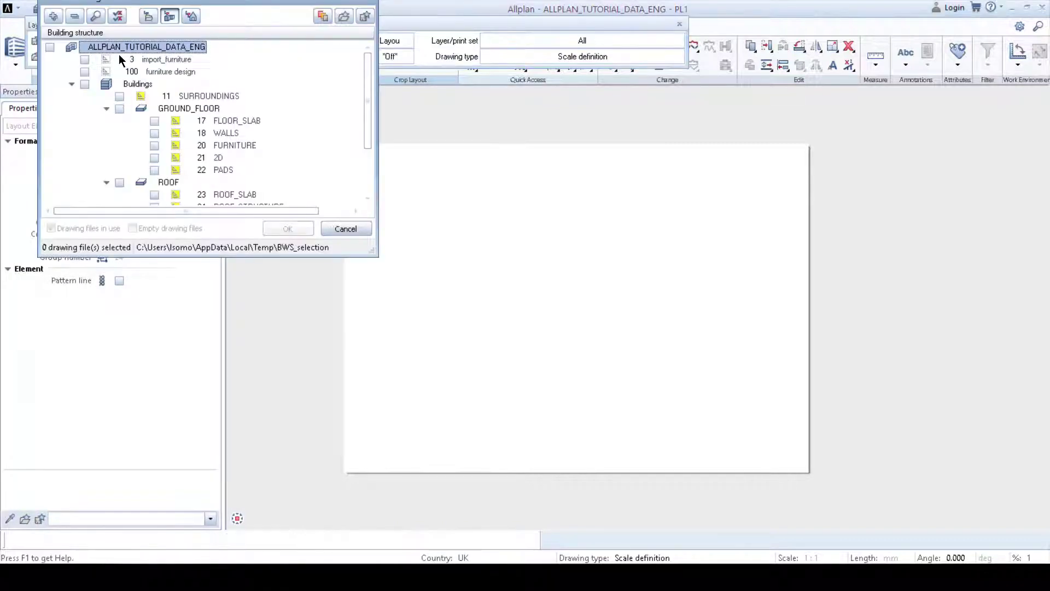
{"action": "left_click", "coordinate": [154, 120]}
{"action": "left_click", "coordinate": [154, 133]}
{"action": "left_click", "coordinate": [154, 146]}
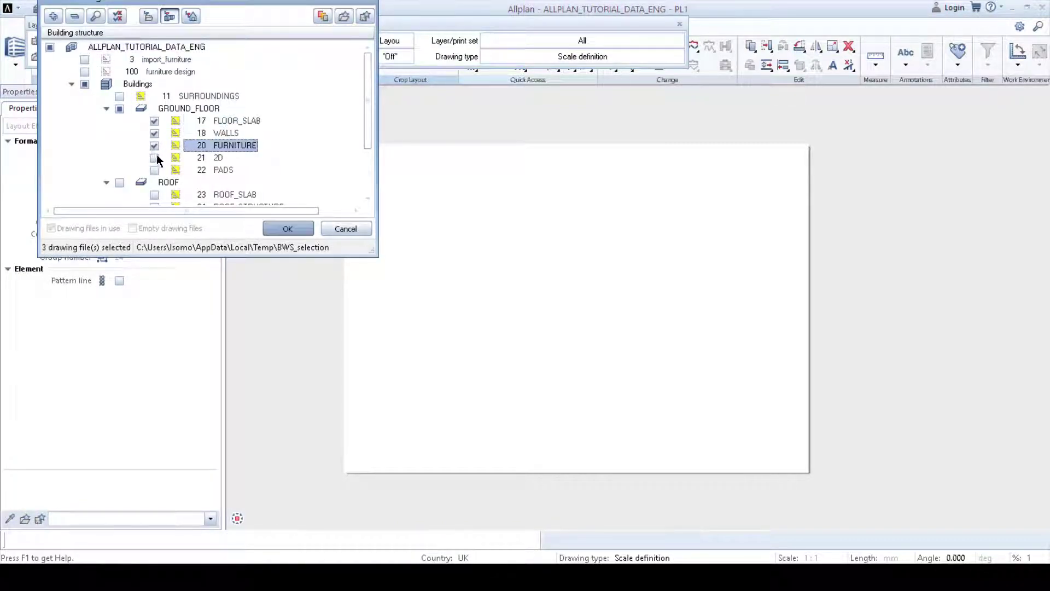
{"action": "left_click", "coordinate": [154, 157]}
{"action": "left_click", "coordinate": [154, 170]}
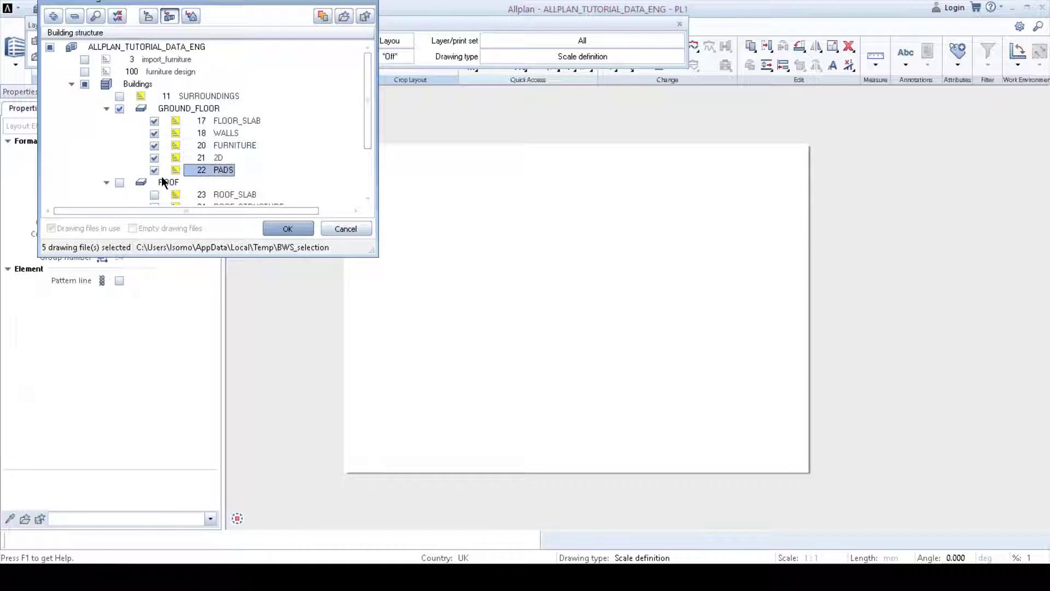
{"action": "left_click", "coordinate": [286, 229]}
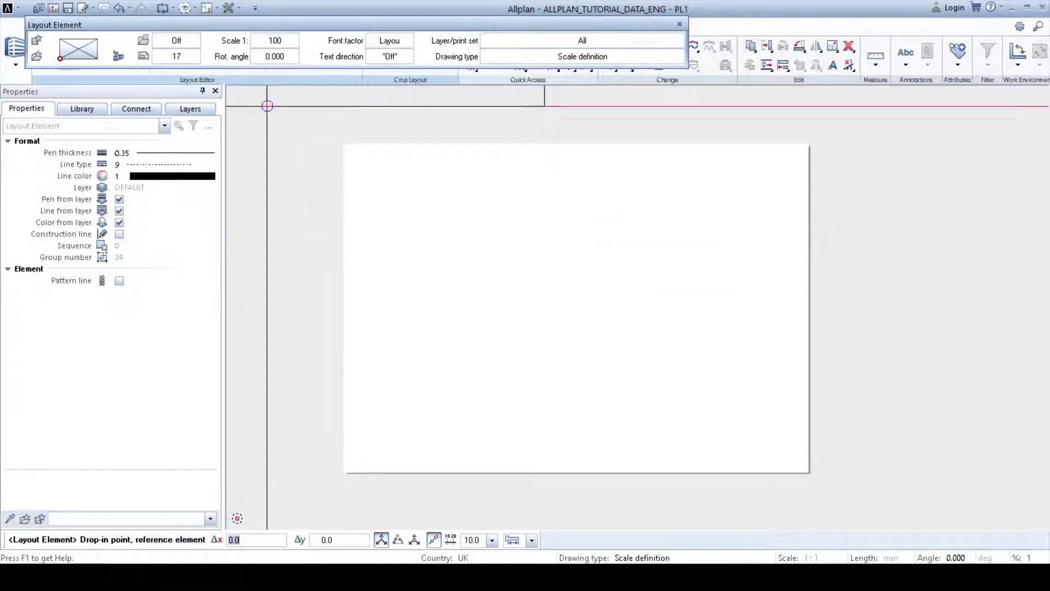
Step: Set the layout element's scale to 1:50 and its font factor to 1.0000
{"action": "left_click", "coordinate": [276, 38]}
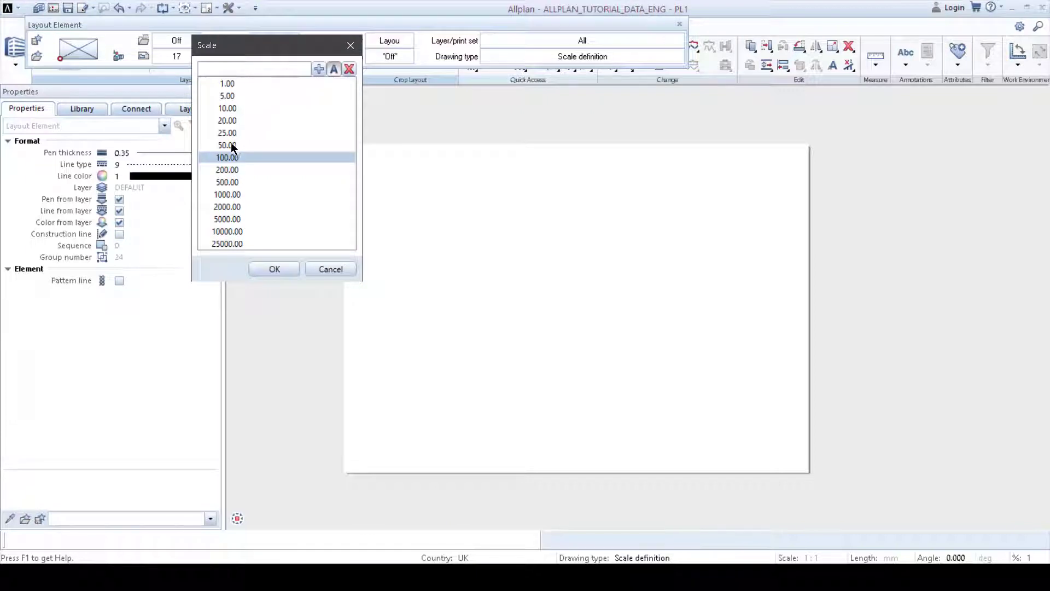
{"action": "double_click", "coordinate": [232, 146]}
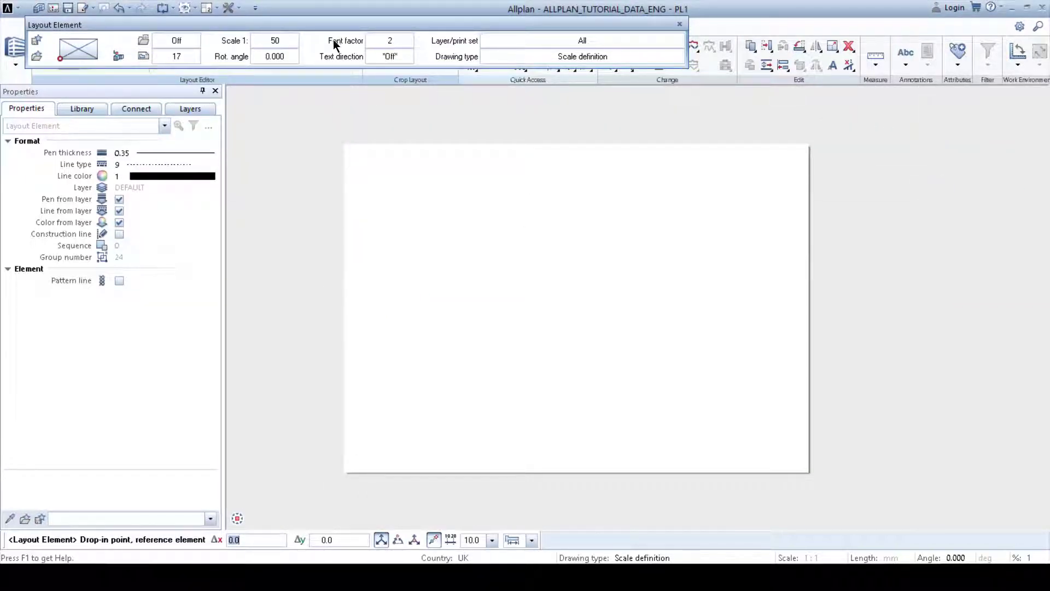
{"action": "left_click", "coordinate": [393, 39]}
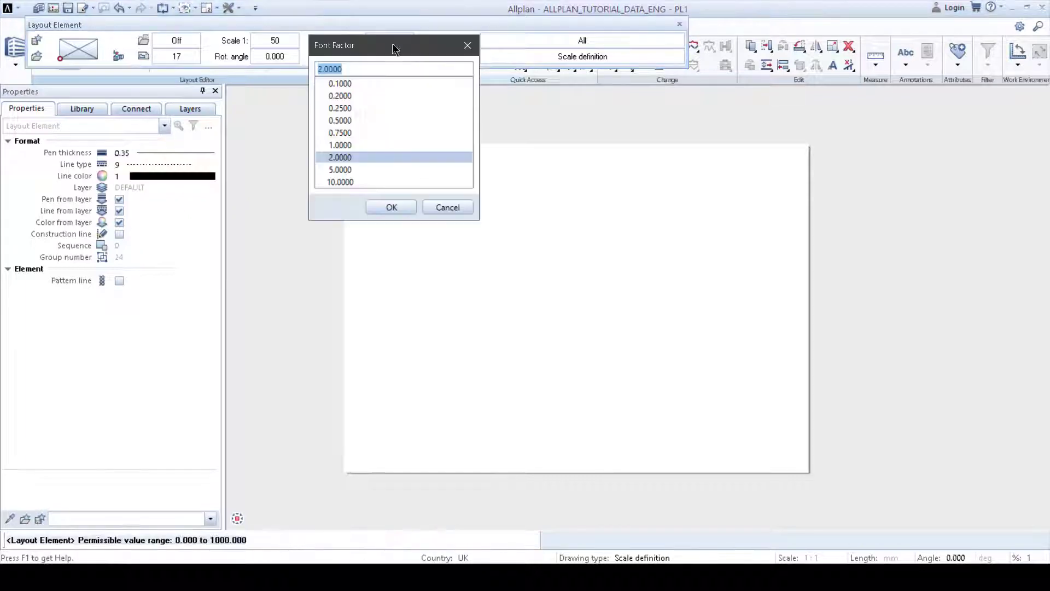
{"action": "left_click", "coordinate": [350, 145]}
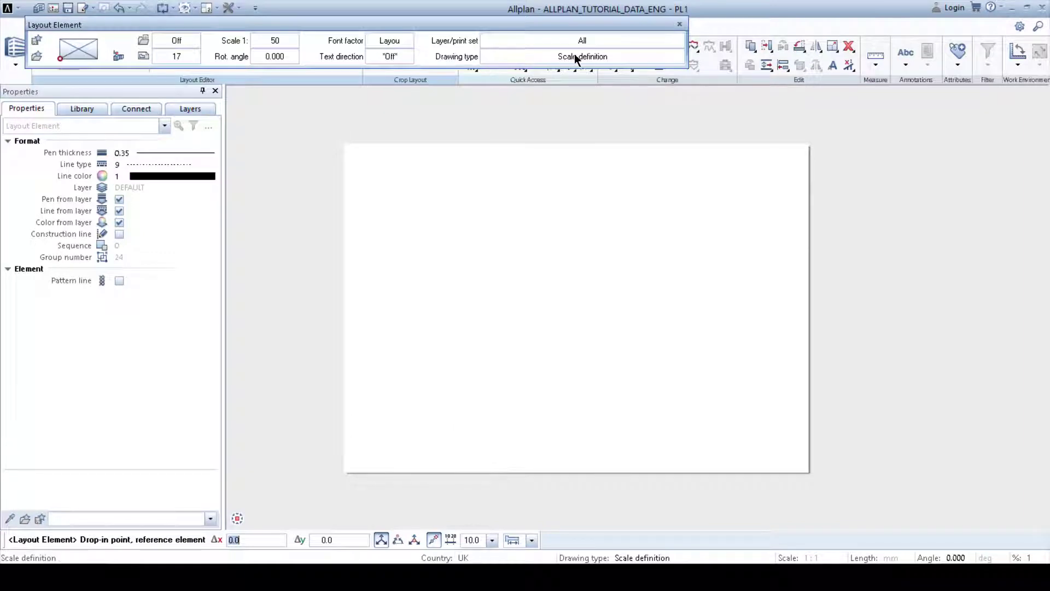
Step: Place the ground floor layout element on the layout and finish the command
{"action": "scroll", "coordinate": [523, 414], "scroll_direction": "down", "scroll_amount": 1}
{"action": "middle_click_drag", "start_coordinate": [523, 413], "coordinate": [552, 286]}
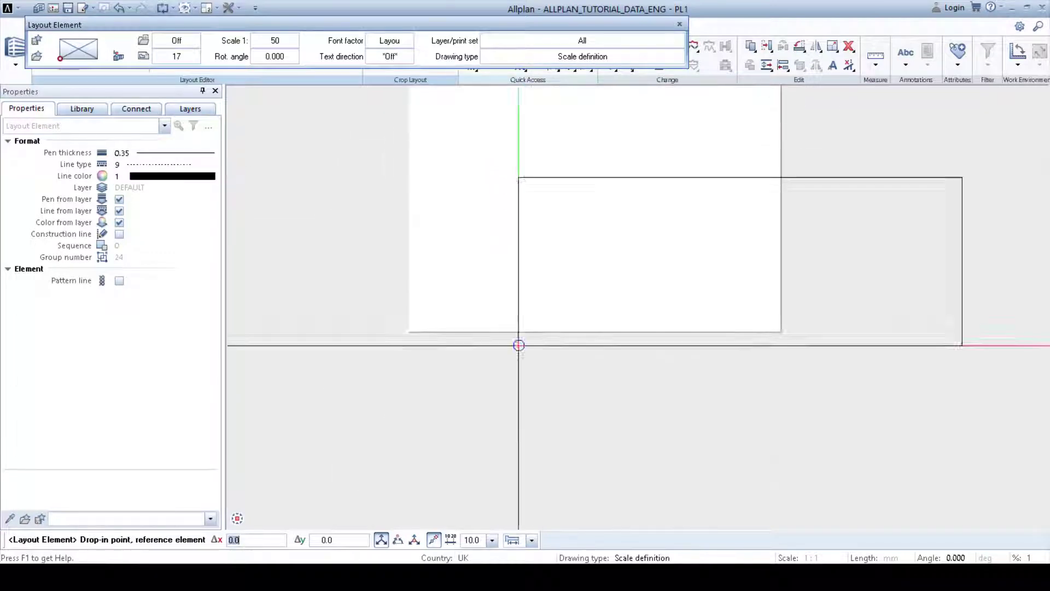
{"action": "middle_click_drag", "start_coordinate": [394, 409], "coordinate": [397, 343]}
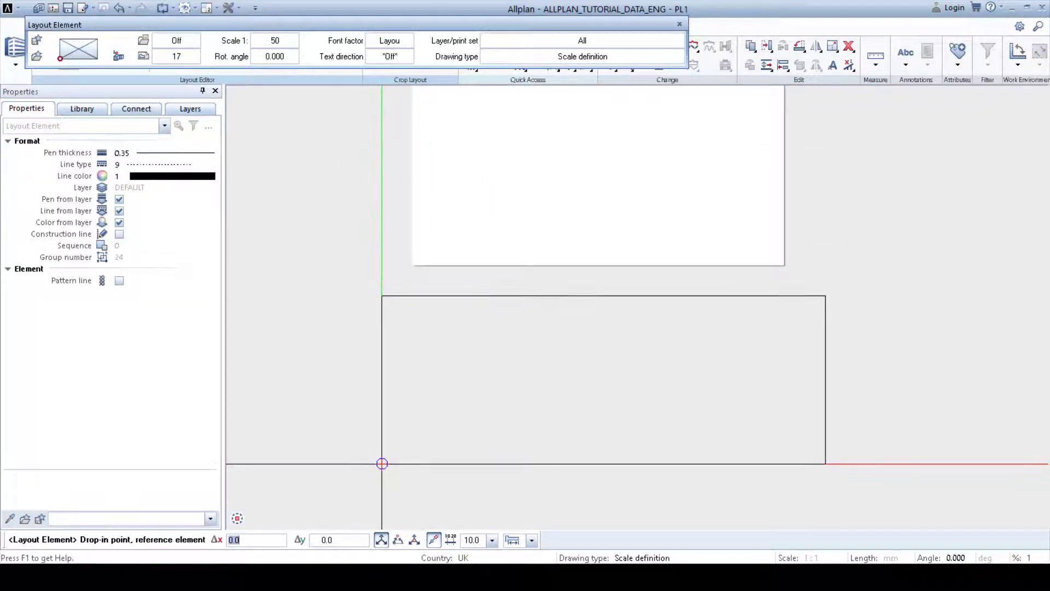
{"action": "left_click", "coordinate": [382, 464]}
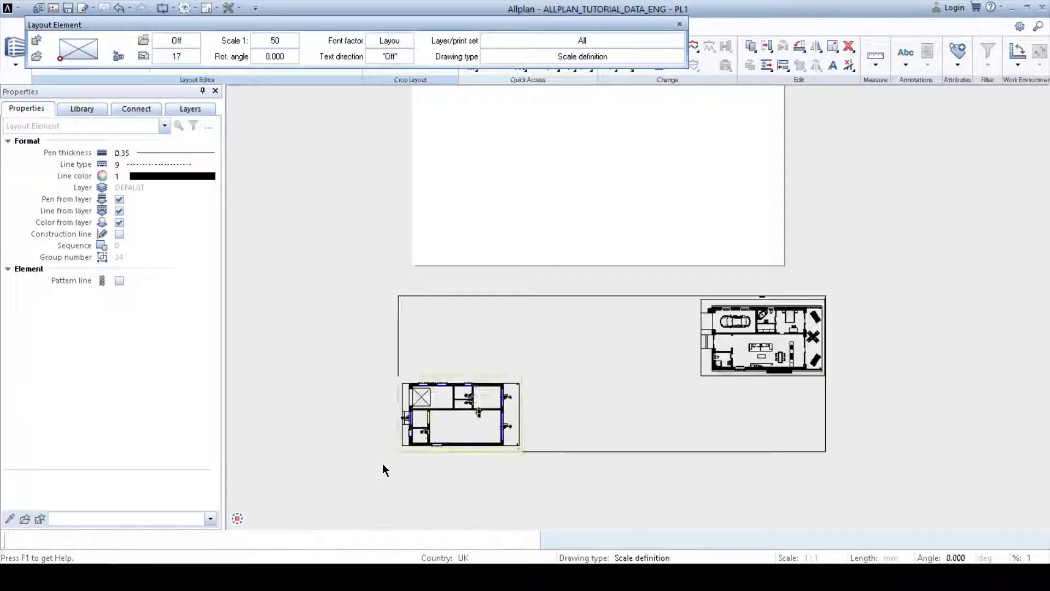
{"action": "scroll", "coordinate": [447, 474], "scroll_direction": "up", "scroll_amount": 4}
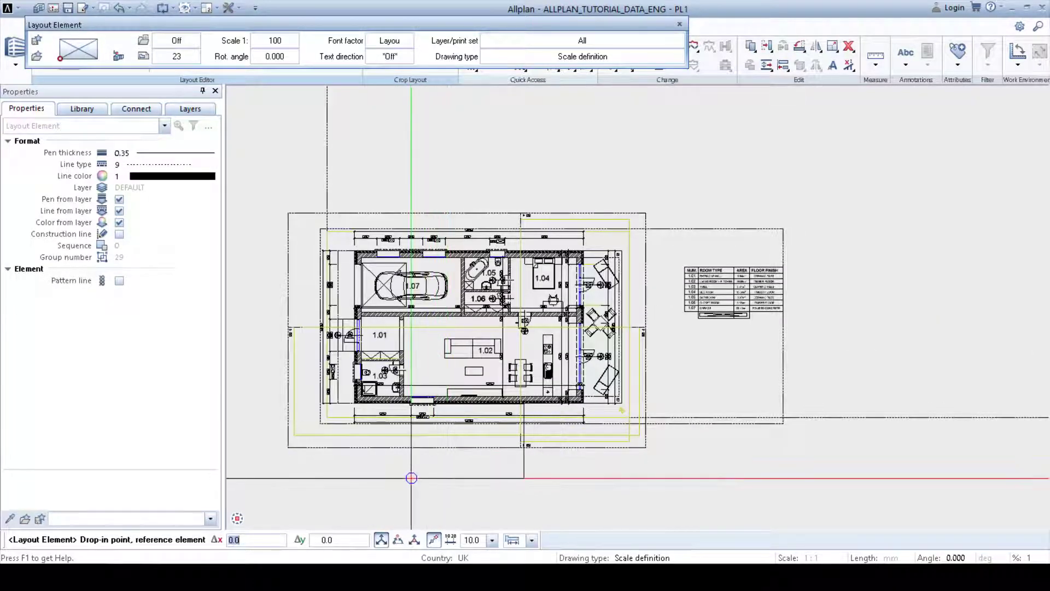
{"action": "key", "text": "Escape"}
Step: Create a layout window of the placed layout elements, framing the ground floor plan and room schedule
{"action": "scroll", "coordinate": [556, 356], "scroll_direction": "up", "scroll_amount": 4}
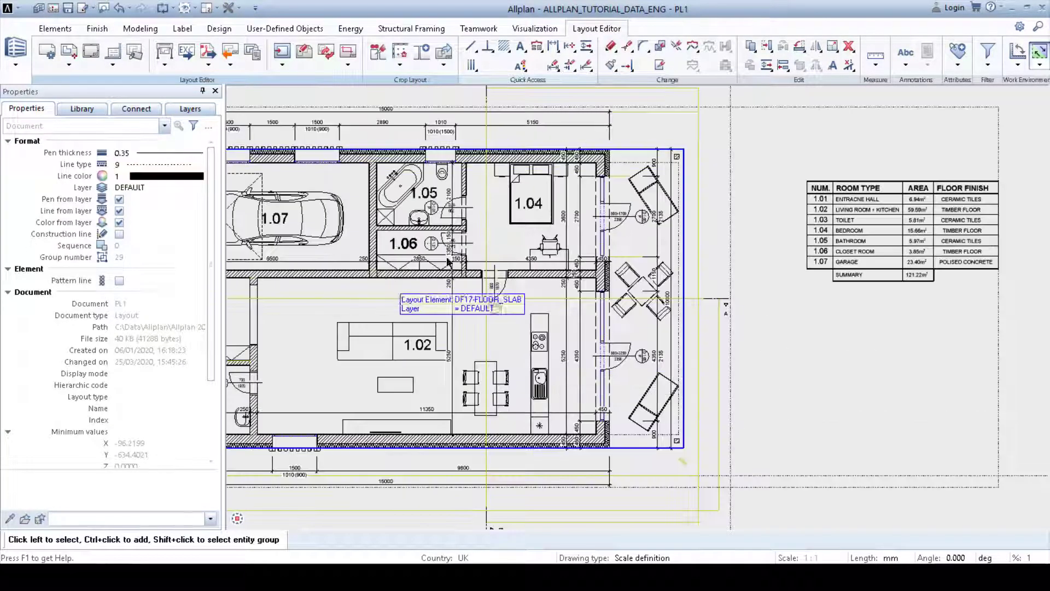
{"action": "scroll", "coordinate": [481, 205], "scroll_direction": "down", "scroll_amount": 4}
{"action": "middle_click_drag", "start_coordinate": [480, 205], "coordinate": [485, 251]}
{"action": "scroll", "coordinate": [486, 274], "scroll_direction": "up", "scroll_amount": 2}
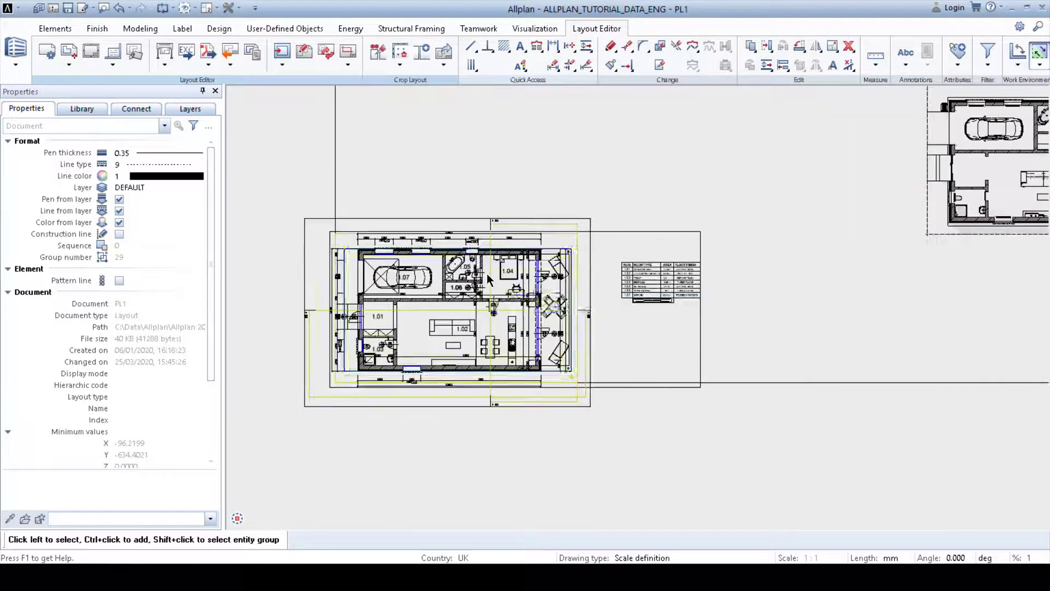
{"action": "left_click", "coordinate": [348, 55]}
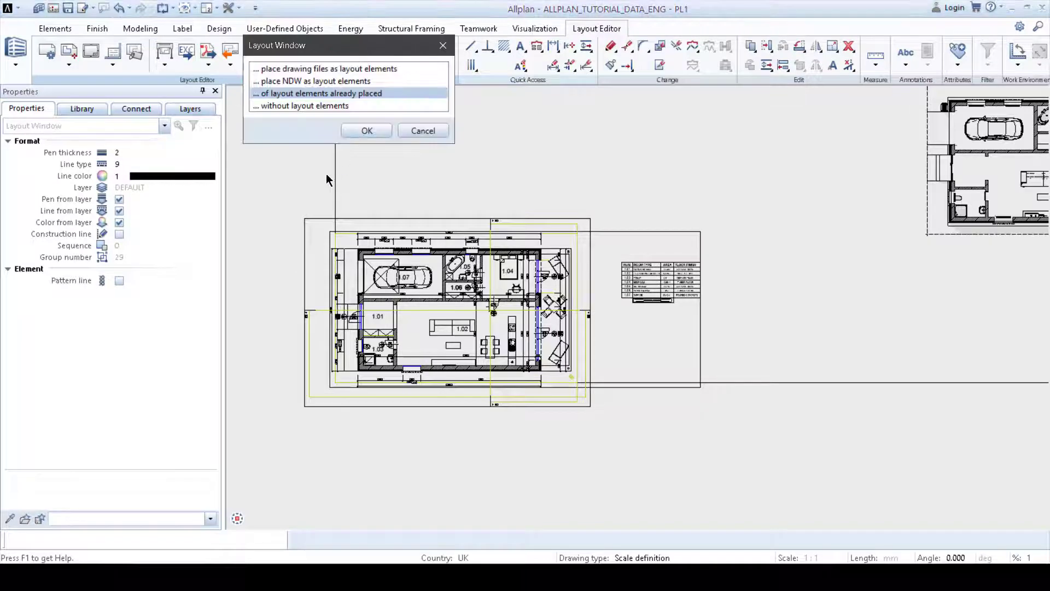
{"action": "left_click", "coordinate": [366, 130]}
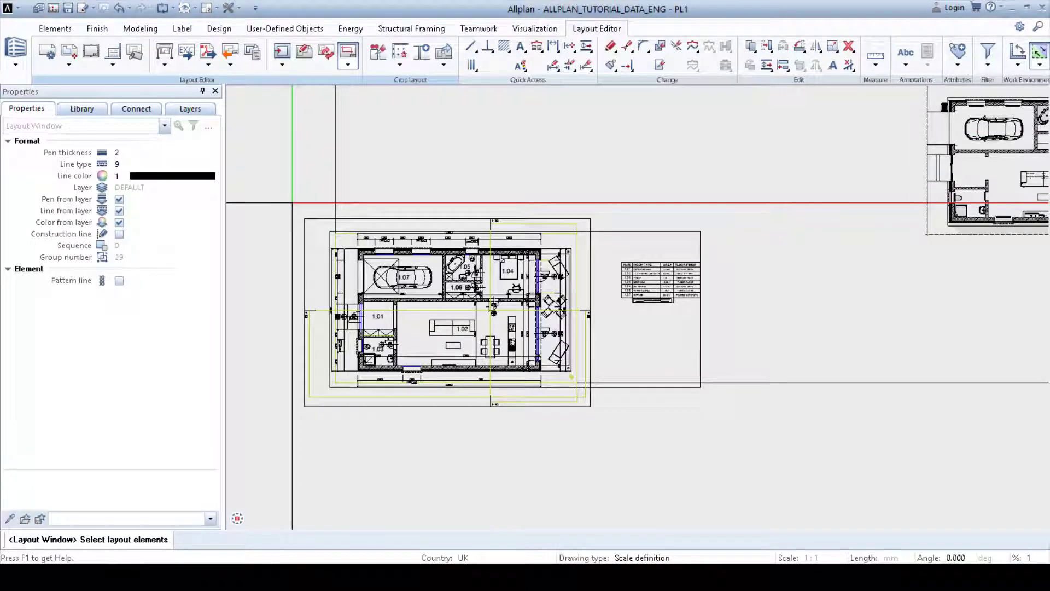
{"action": "scroll", "coordinate": [292, 203], "scroll_direction": "down", "scroll_amount": 3}
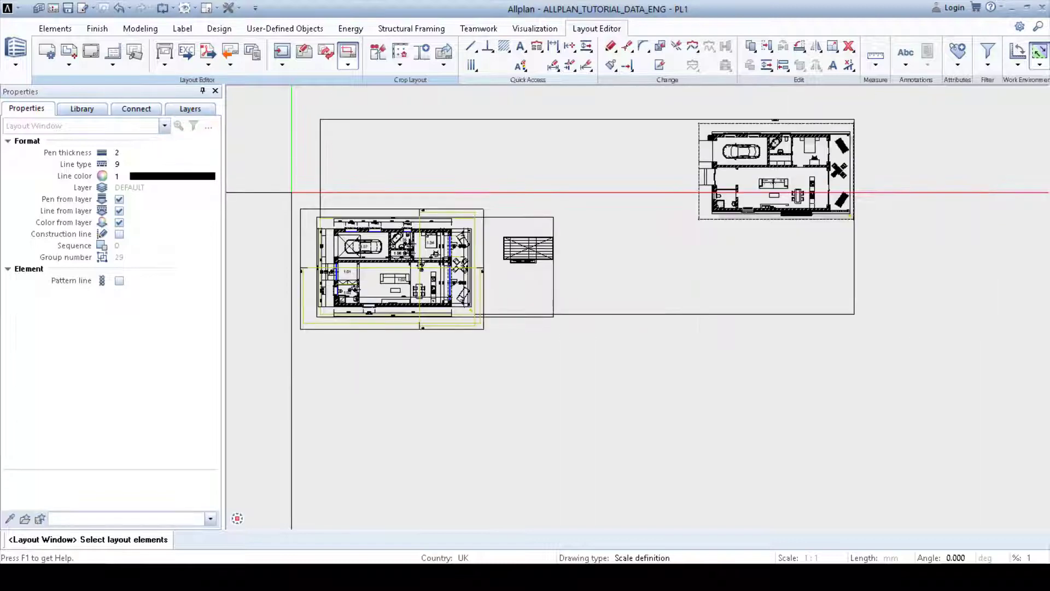
{"action": "left_click_drag", "start_coordinate": [275, 149], "coordinate": [916, 411]}
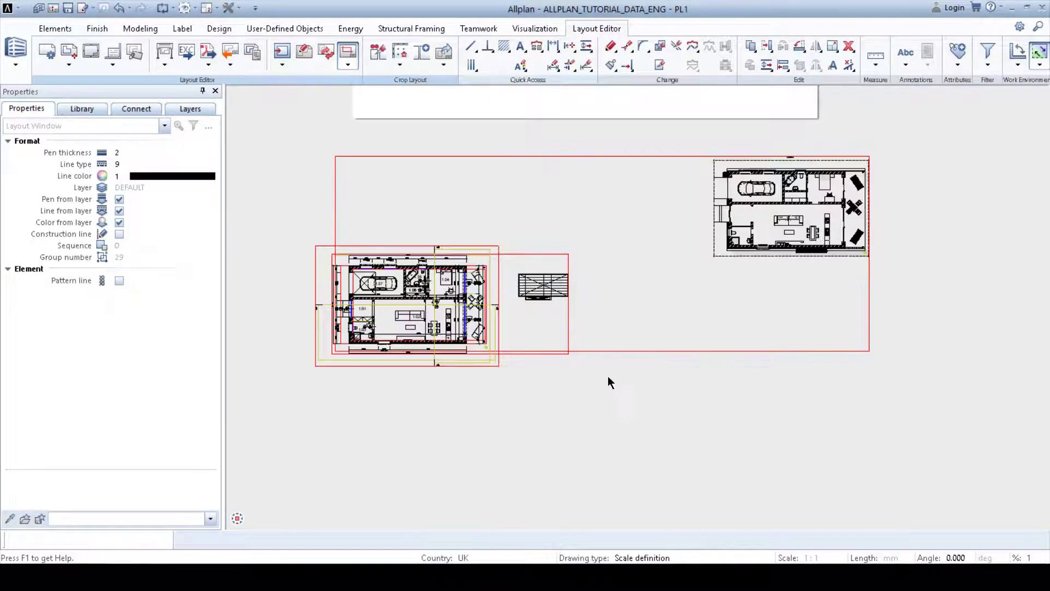
{"action": "scroll", "coordinate": [321, 312], "scroll_direction": "up", "scroll_amount": 2}
{"action": "left_click", "coordinate": [298, 194]}
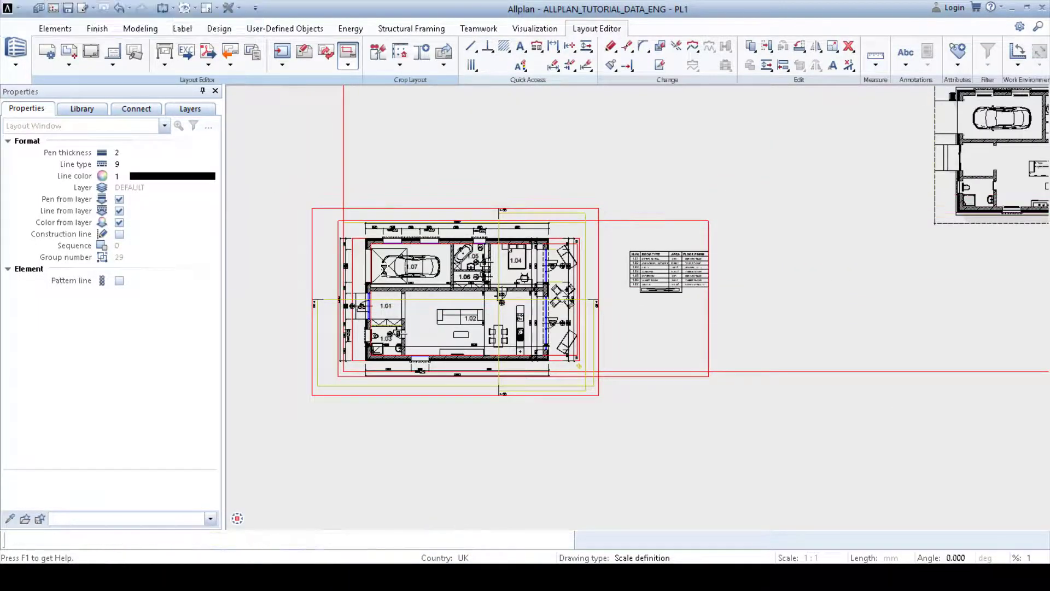
{"action": "left_click", "coordinate": [719, 411]}
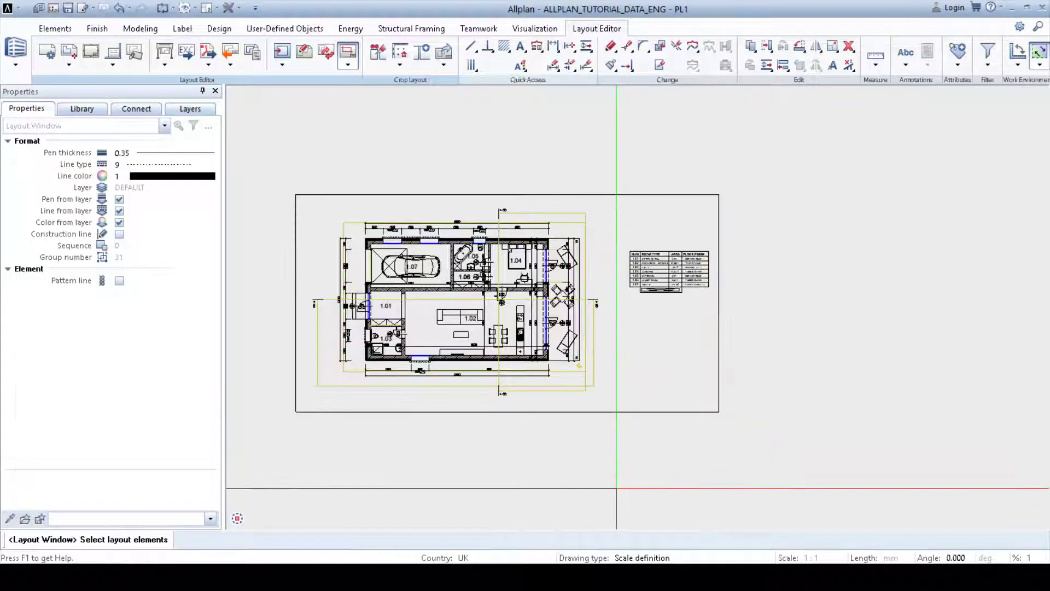
Step: Move the windowed layout elements onto the sheet
{"action": "scroll", "coordinate": [531, 347], "scroll_direction": "up", "scroll_amount": 3}
{"action": "scroll", "coordinate": [508, 302], "scroll_direction": "down", "scroll_amount": 4}
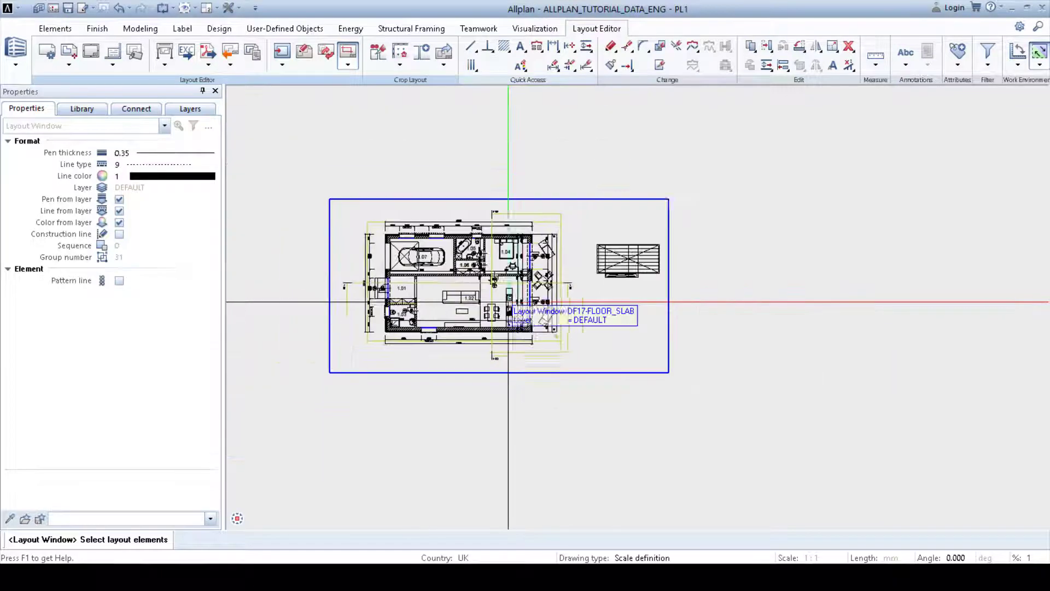
{"action": "middle_click_drag", "start_coordinate": [509, 302], "coordinate": [562, 366]}
{"action": "scroll", "coordinate": [562, 366], "scroll_direction": "down", "scroll_amount": 1}
{"action": "key", "text": "Escape"}
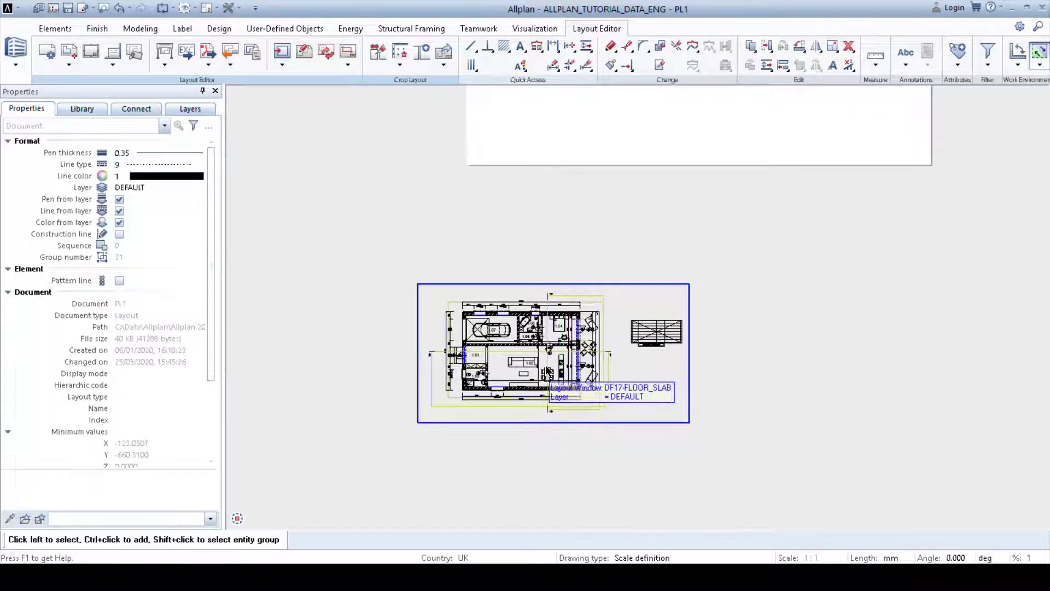
{"action": "left_click", "coordinate": [544, 371]}
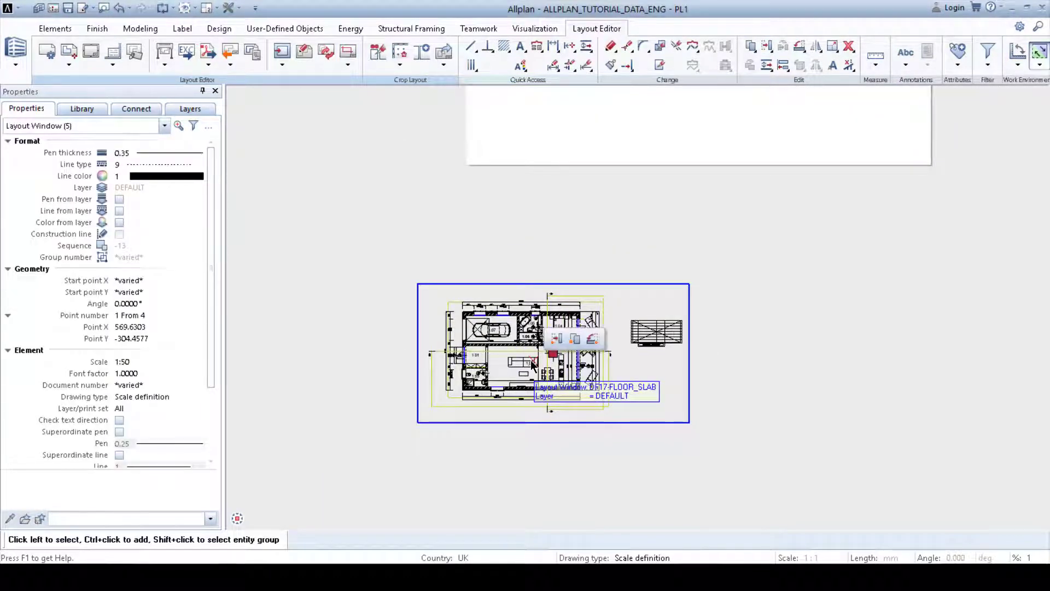
{"action": "left_click", "coordinate": [556, 340]}
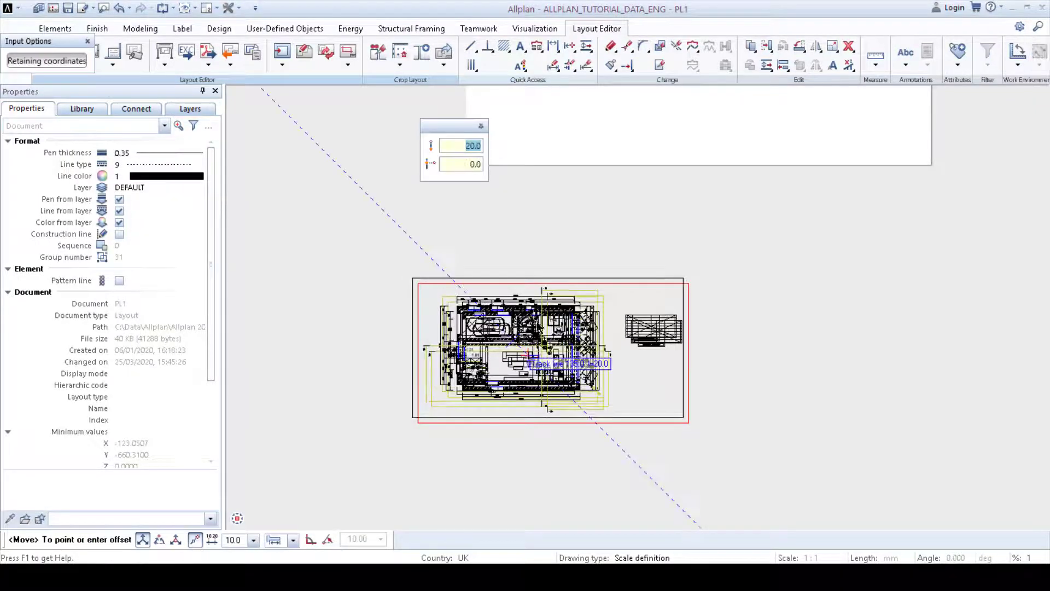
{"action": "scroll", "coordinate": [572, 202], "scroll_direction": "up", "scroll_amount": 5}
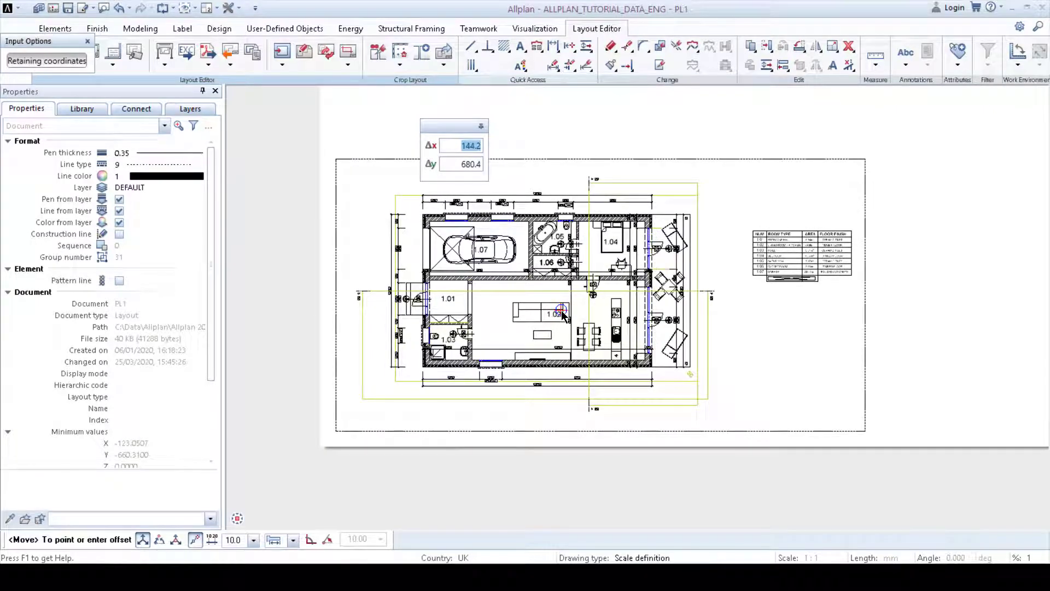
{"action": "left_click", "coordinate": [563, 316]}
{"action": "scroll", "coordinate": [536, 355], "scroll_direction": "down", "scroll_amount": 1}
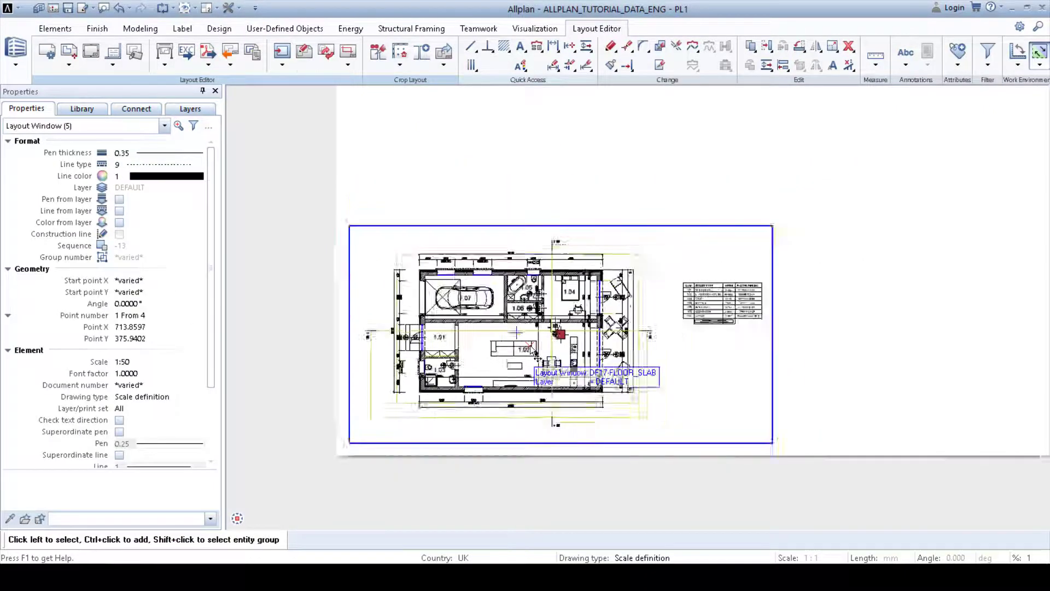
{"action": "scroll", "coordinate": [533, 353], "scroll_direction": "up", "scroll_amount": 2}
{"action": "scroll", "coordinate": [531, 350], "scroll_direction": "down", "scroll_amount": 3}
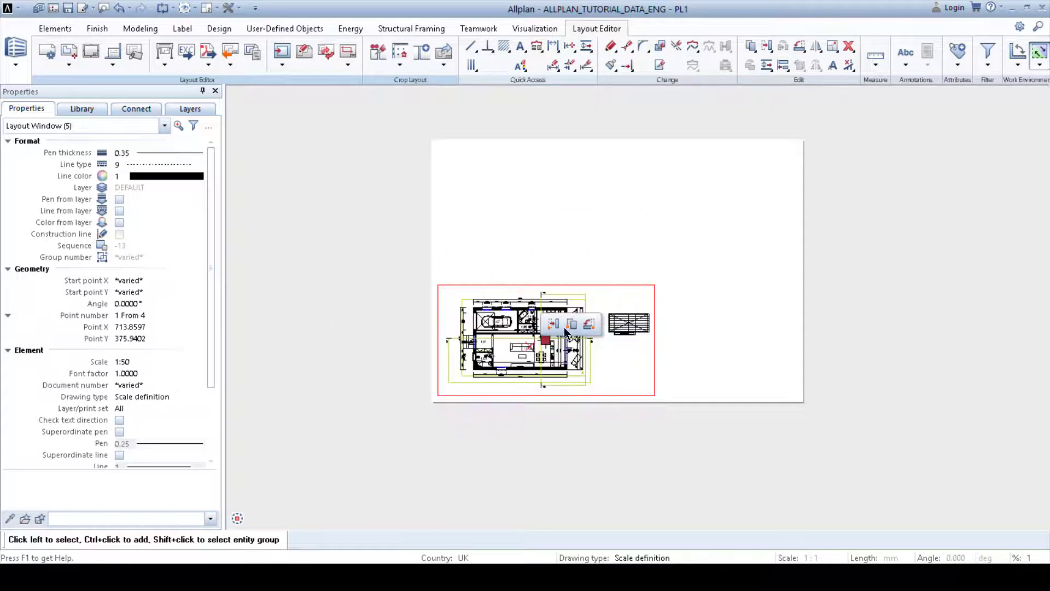
{"action": "left_click", "coordinate": [618, 250]}
Step: Drag the 000 image from the desktop into the layout as a bitmap area with 50% transparency
{"action": "scroll", "coordinate": [602, 257], "scroll_direction": "up", "scroll_amount": 1}
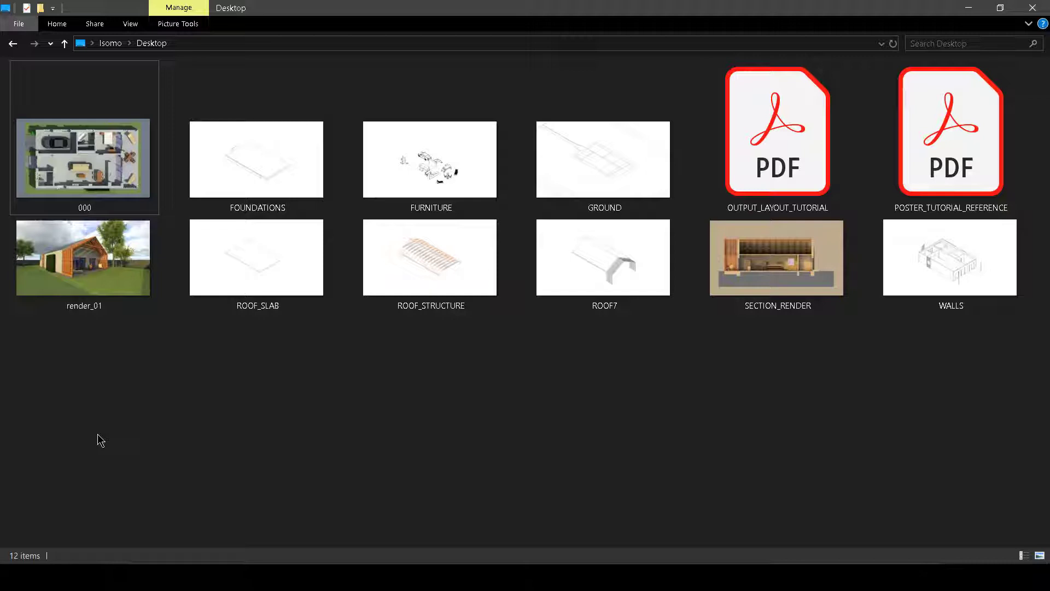
{"action": "left_click_drag", "start_coordinate": [85, 152], "coordinate": [214, 580]}
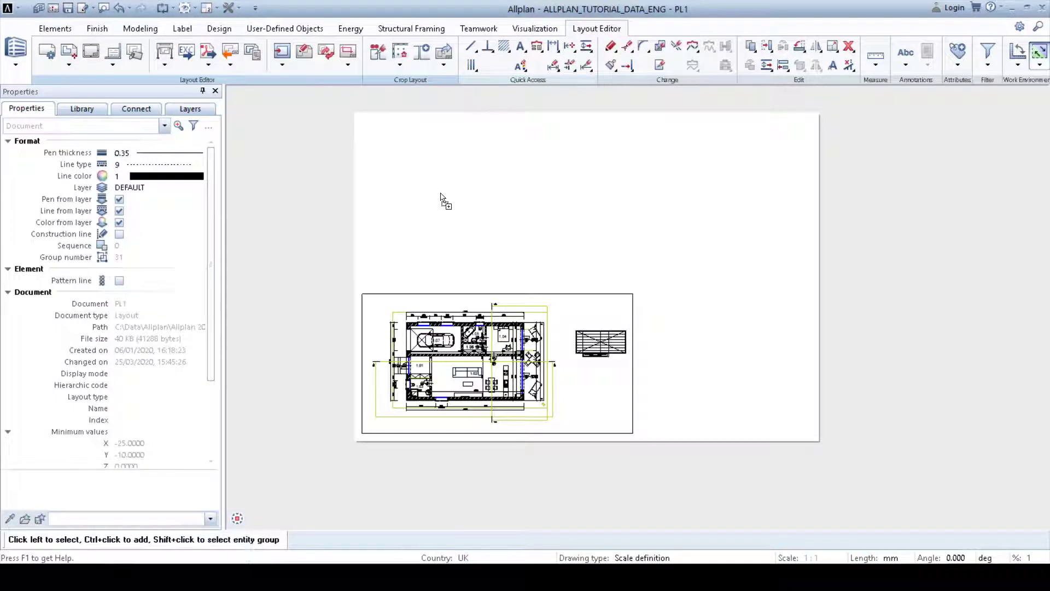
{"action": "left_click_drag", "start_coordinate": [434, 175], "coordinate": [435, 175]}
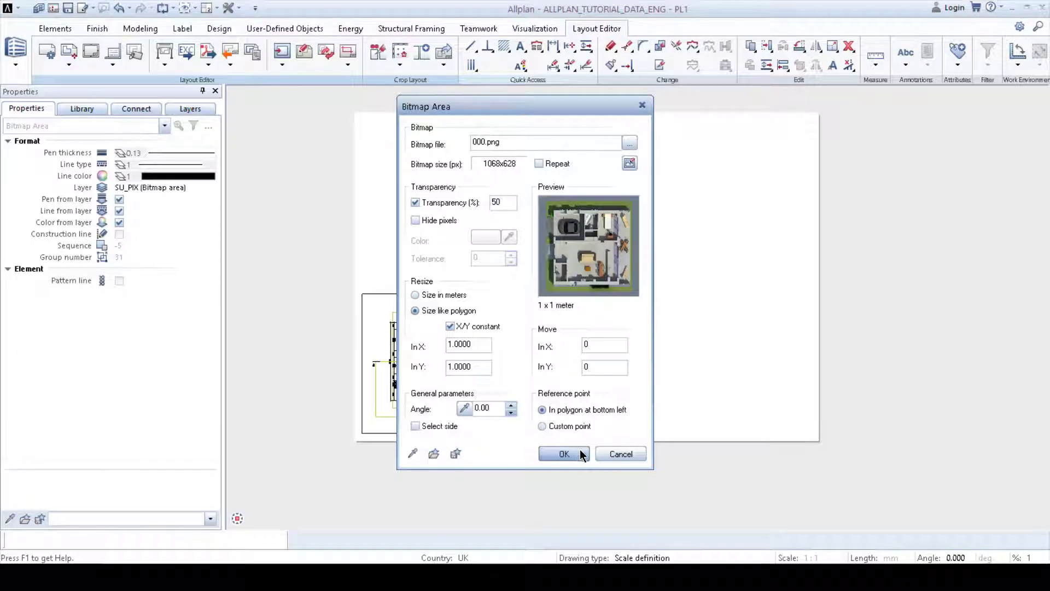
{"action": "left_click", "coordinate": [564, 454]}
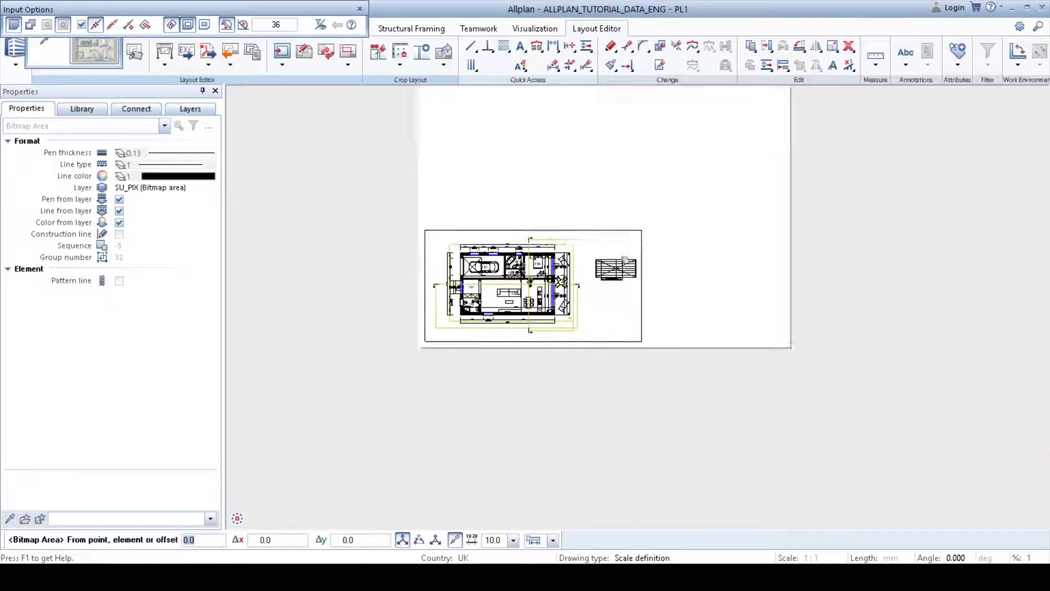
Step: Draw the bitmap area rectangle below the sheet to place the image
{"action": "left_click", "coordinate": [500, 296]}
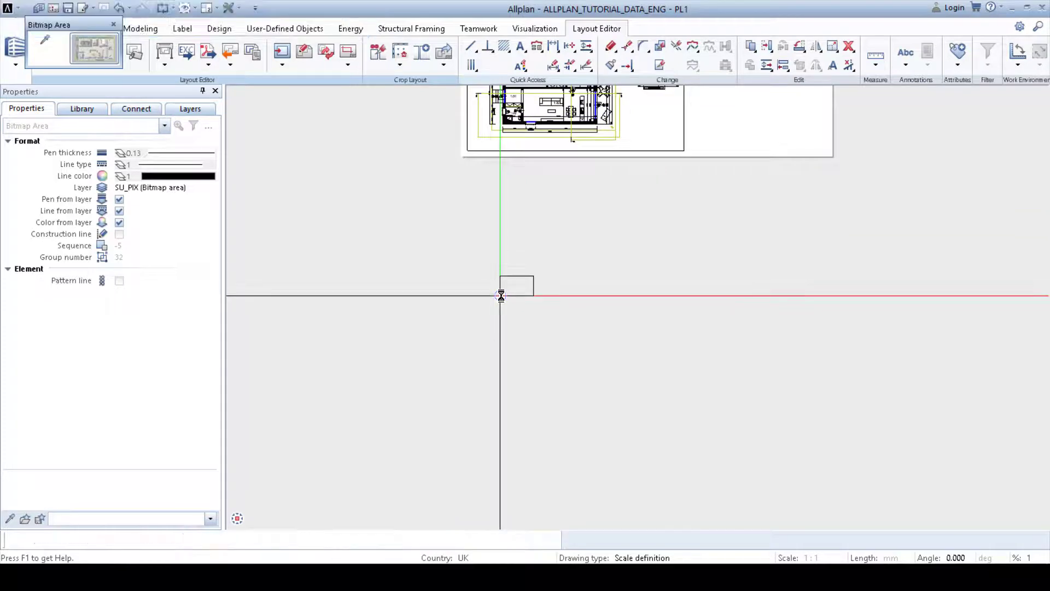
{"action": "left_click", "coordinate": [721, 175]}
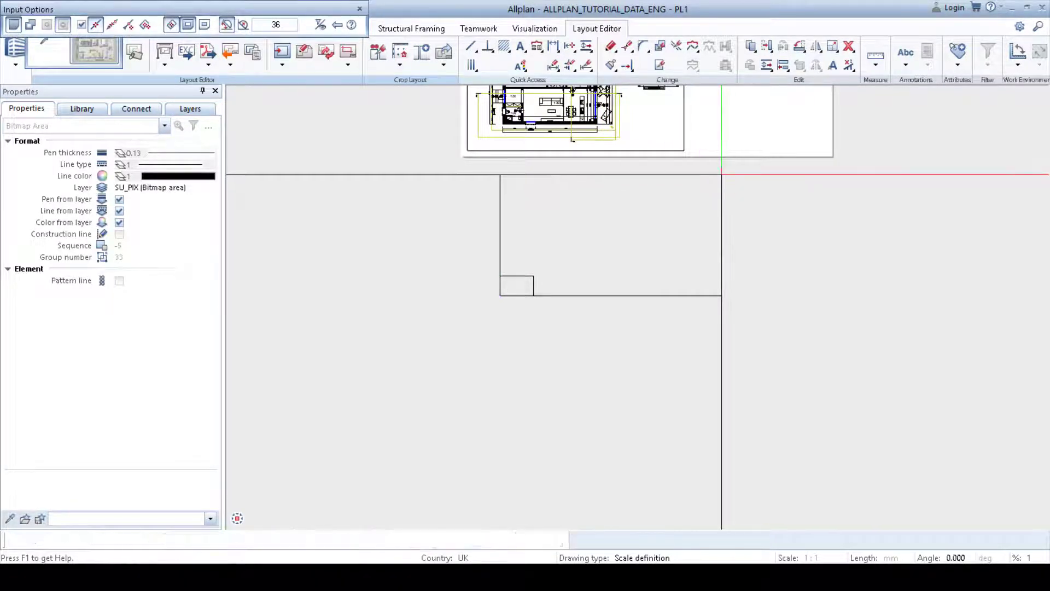
{"action": "key", "text": "Escape"}
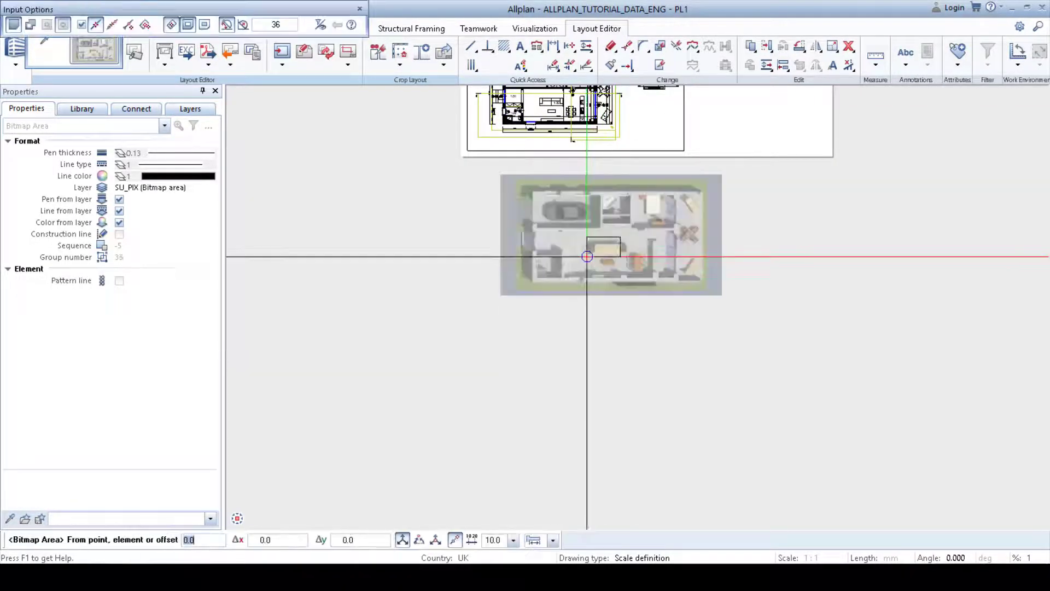
Step: Move the 000 bitmap image onto the ground floor plan so it overlays the drawing
{"action": "key", "text": "Escape"}
{"action": "scroll", "coordinate": [576, 320], "scroll_direction": "up", "scroll_amount": 3}
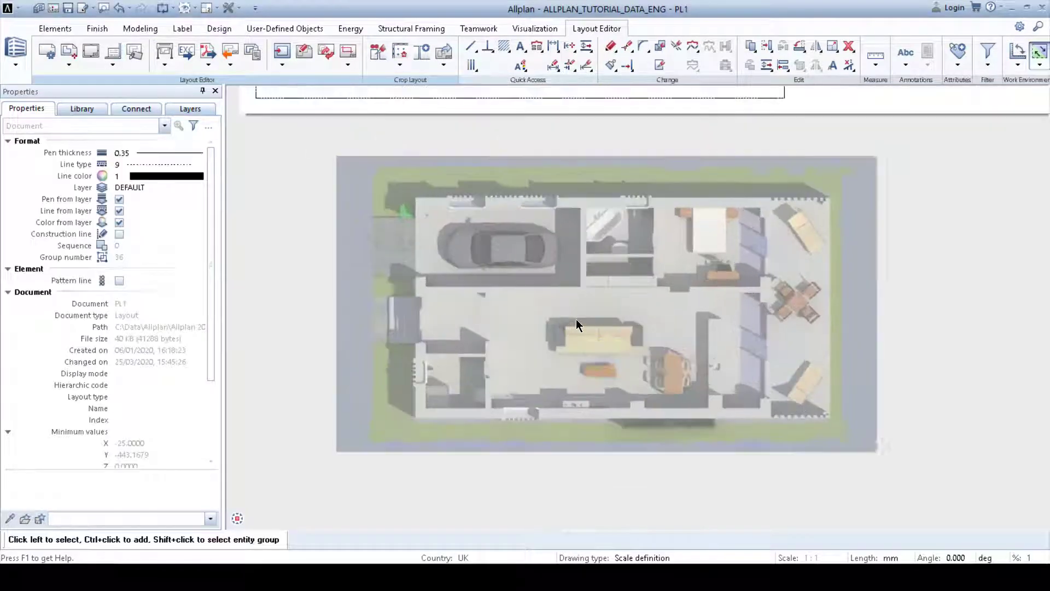
{"action": "left_click", "coordinate": [579, 323]}
{"action": "left_click", "coordinate": [606, 304]}
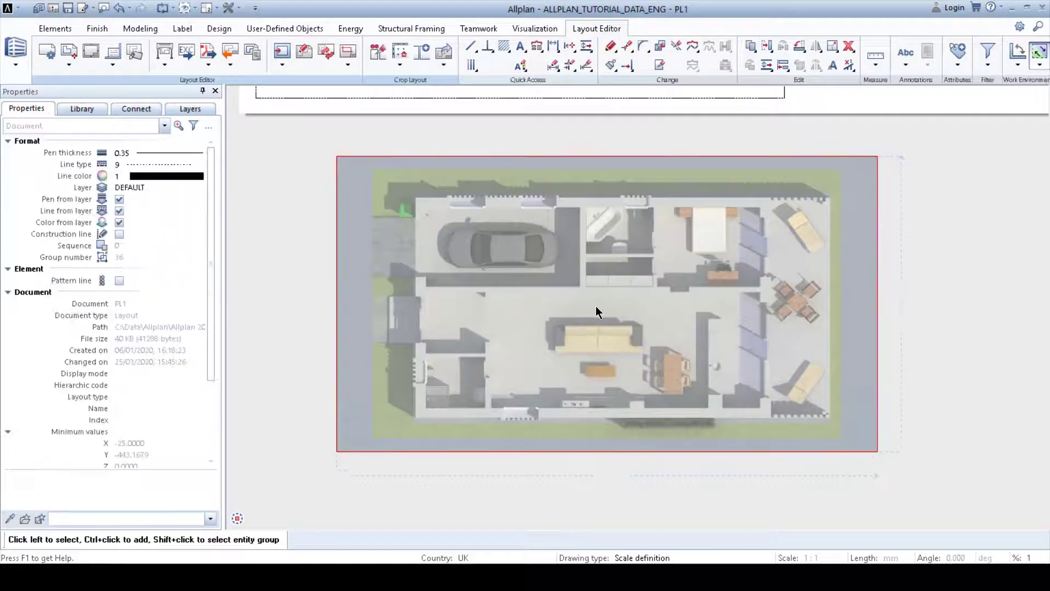
{"action": "middle_click_drag", "start_coordinate": [532, 229], "coordinate": [608, 487]}
{"action": "middle_click_drag", "start_coordinate": [590, 272], "coordinate": [651, 387]}
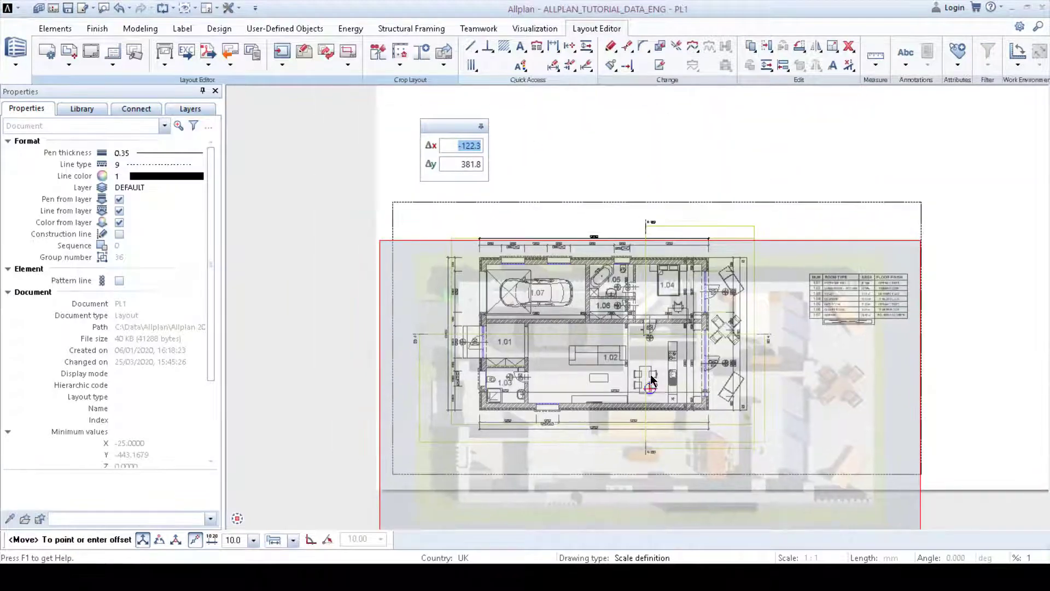
{"action": "scroll", "coordinate": [650, 385], "scroll_direction": "up", "scroll_amount": 2}
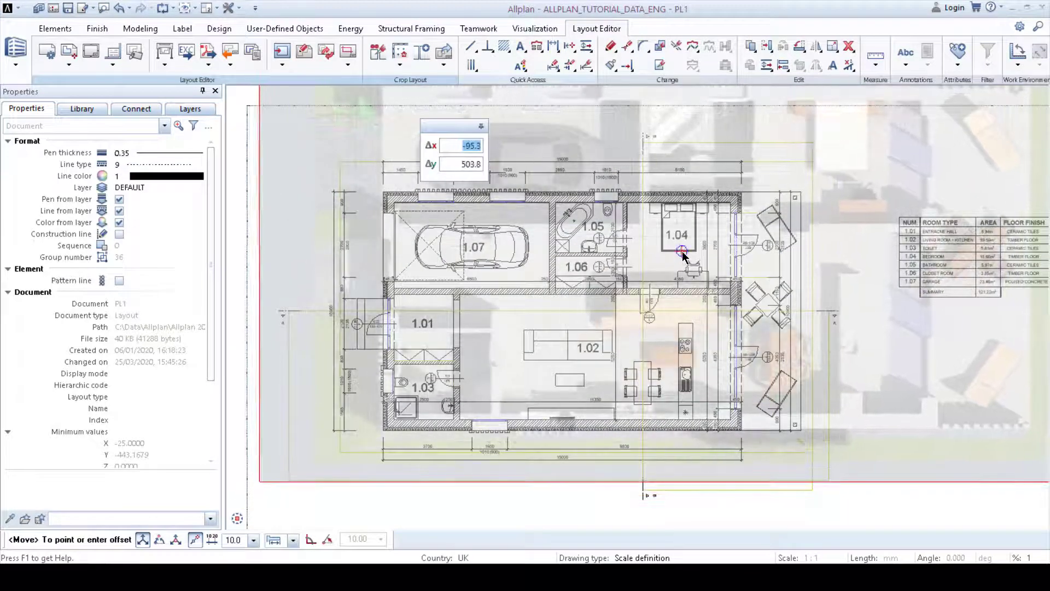
{"action": "left_click", "coordinate": [682, 253]}
{"action": "middle_click_drag", "start_coordinate": [1018, 273], "coordinate": [806, 263]}
{"action": "left_click", "coordinate": [891, 241]}
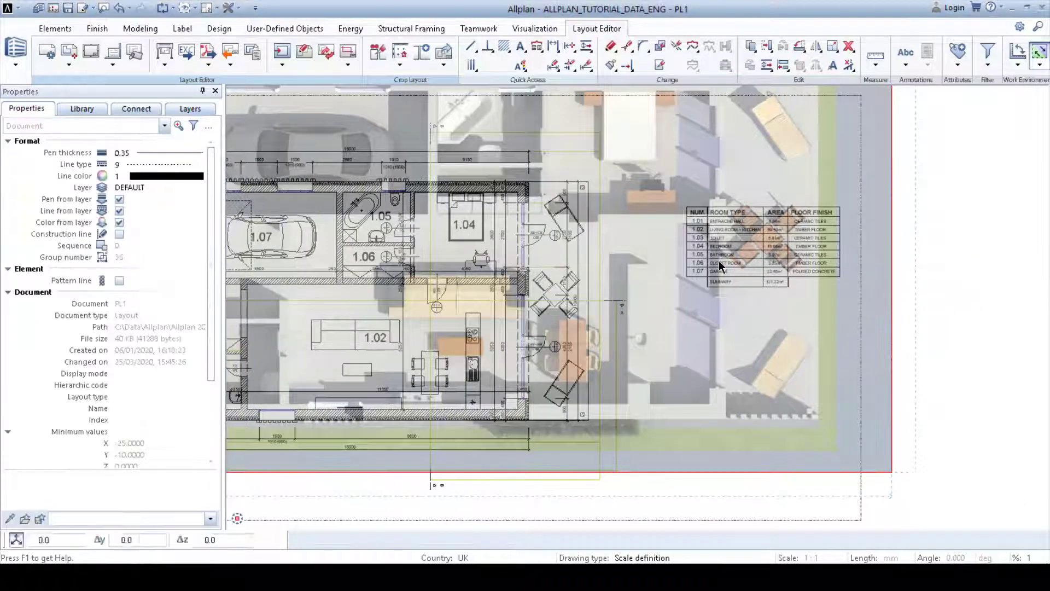
Step: Resize the bitmap area by its left edge handle to line it up with the floor plan
{"action": "scroll", "coordinate": [566, 274], "scroll_direction": "up", "scroll_amount": 3}
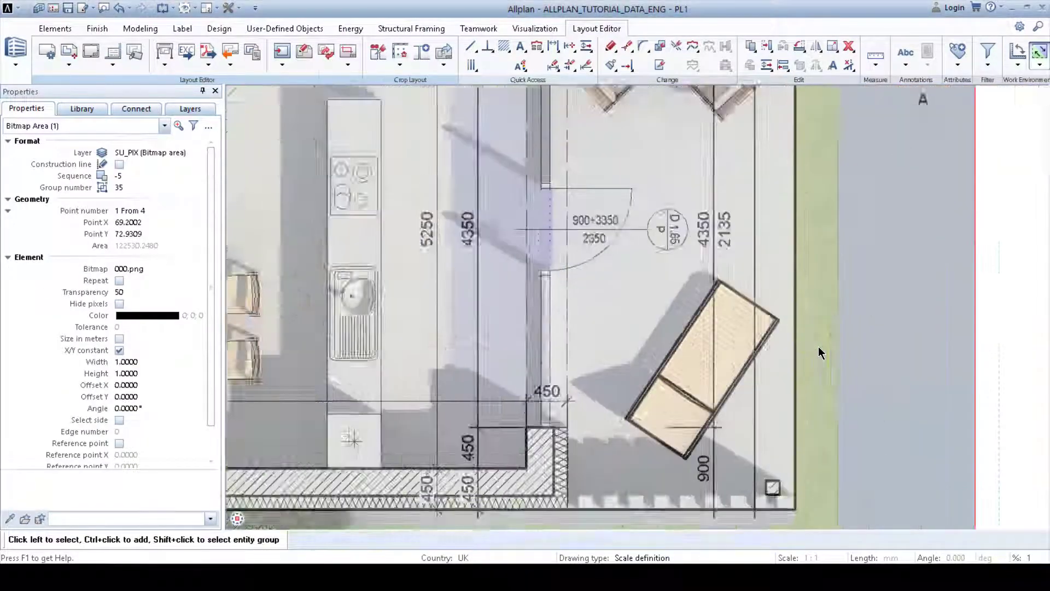
{"action": "scroll", "coordinate": [754, 323], "scroll_direction": "down", "scroll_amount": 4}
{"action": "middle_click_drag", "start_coordinate": [573, 216], "coordinate": [696, 340]}
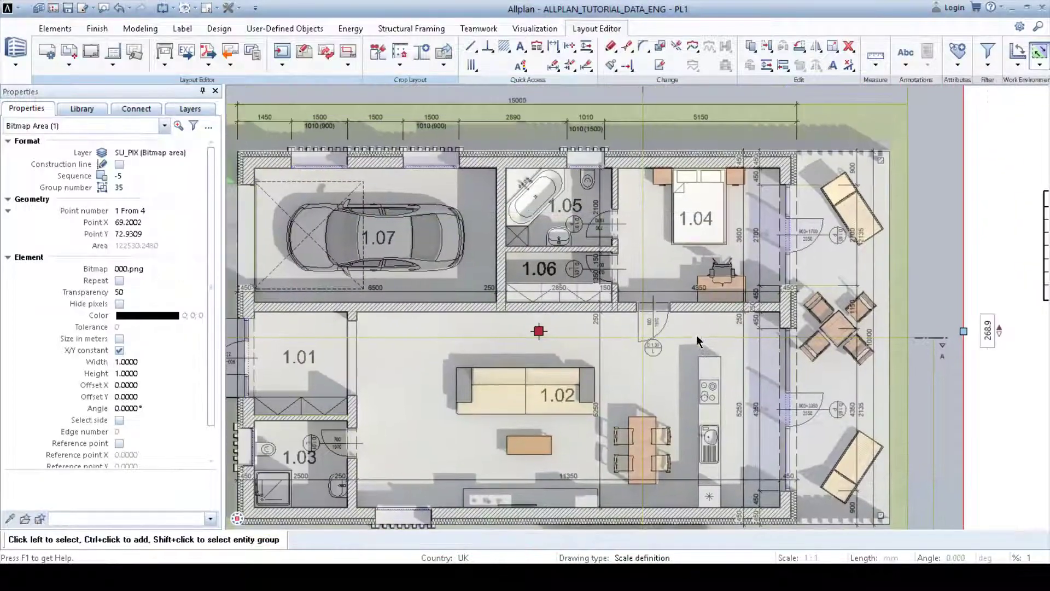
{"action": "scroll", "coordinate": [682, 326], "scroll_direction": "down", "scroll_amount": 1}
{"action": "middle_click_drag", "start_coordinate": [497, 297], "coordinate": [525, 272]}
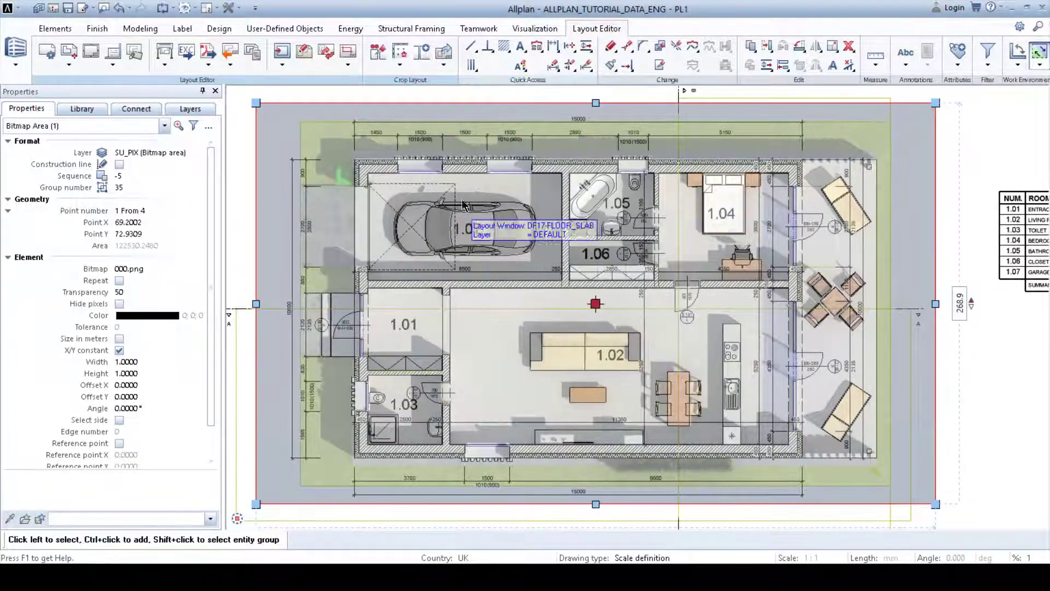
{"action": "scroll", "coordinate": [370, 168], "scroll_direction": "up", "scroll_amount": 5}
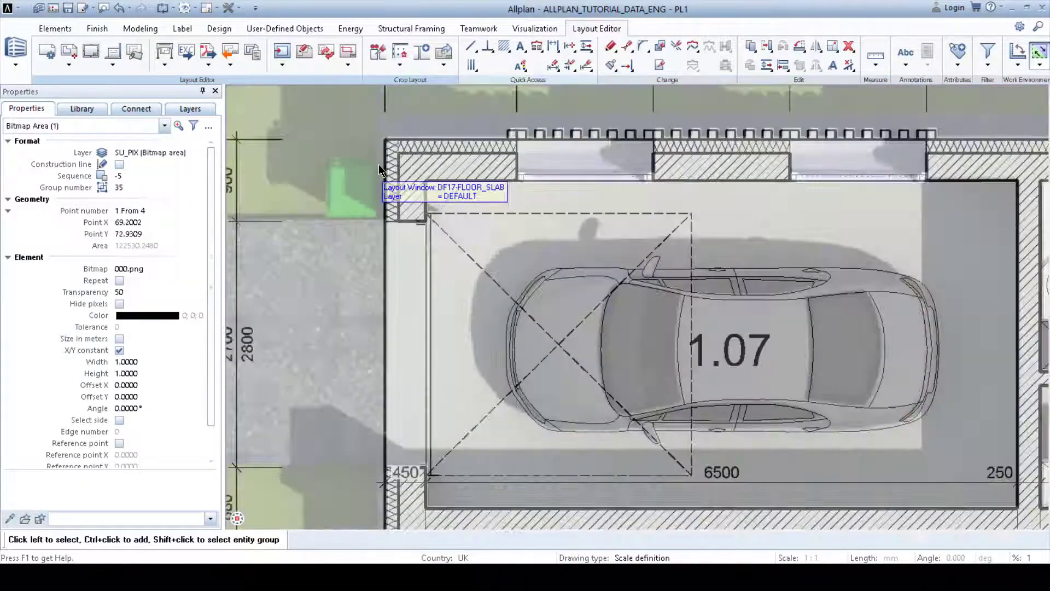
{"action": "middle_click_drag", "start_coordinate": [390, 164], "coordinate": [483, 174]}
{"action": "scroll", "coordinate": [483, 174], "scroll_direction": "down", "scroll_amount": 2}
{"action": "middle_click_drag", "start_coordinate": [500, 351], "coordinate": [564, 134]}
{"action": "scroll", "coordinate": [490, 235], "scroll_direction": "up", "scroll_amount": 2}
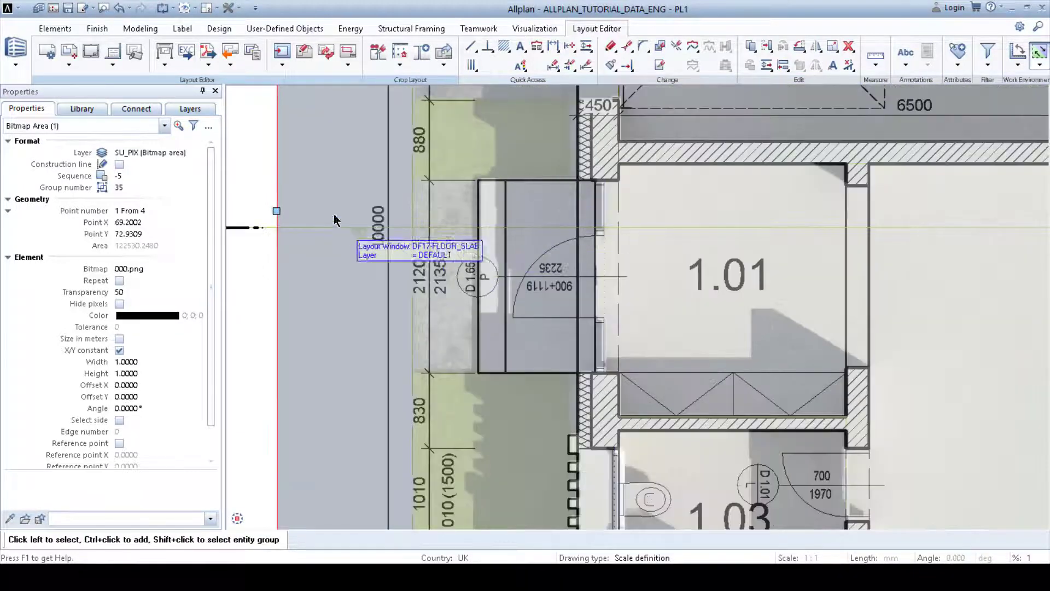
{"action": "left_click", "coordinate": [277, 211]}
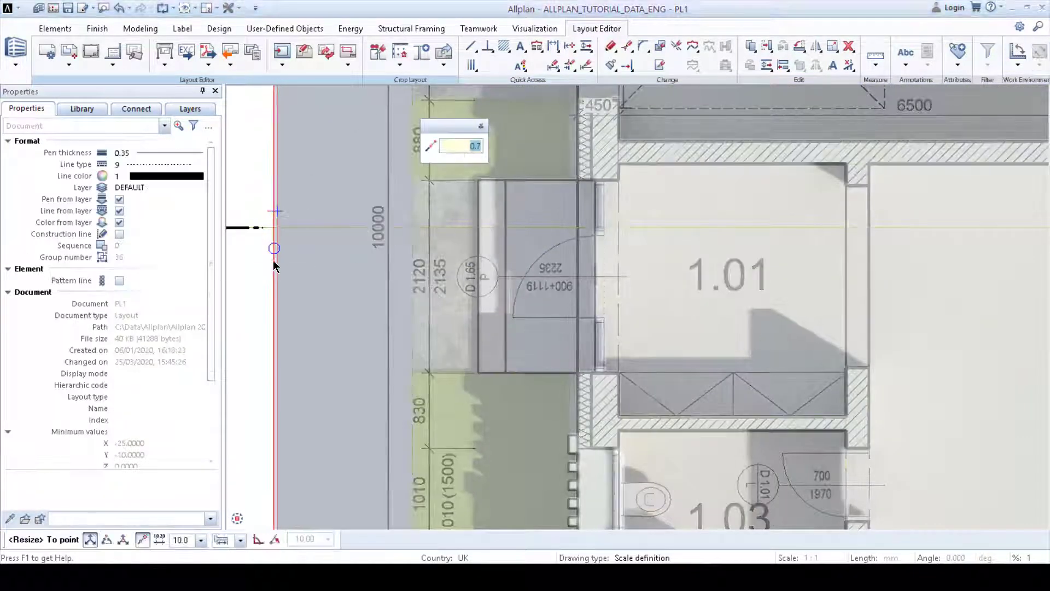
{"action": "left_click", "coordinate": [272, 305]}
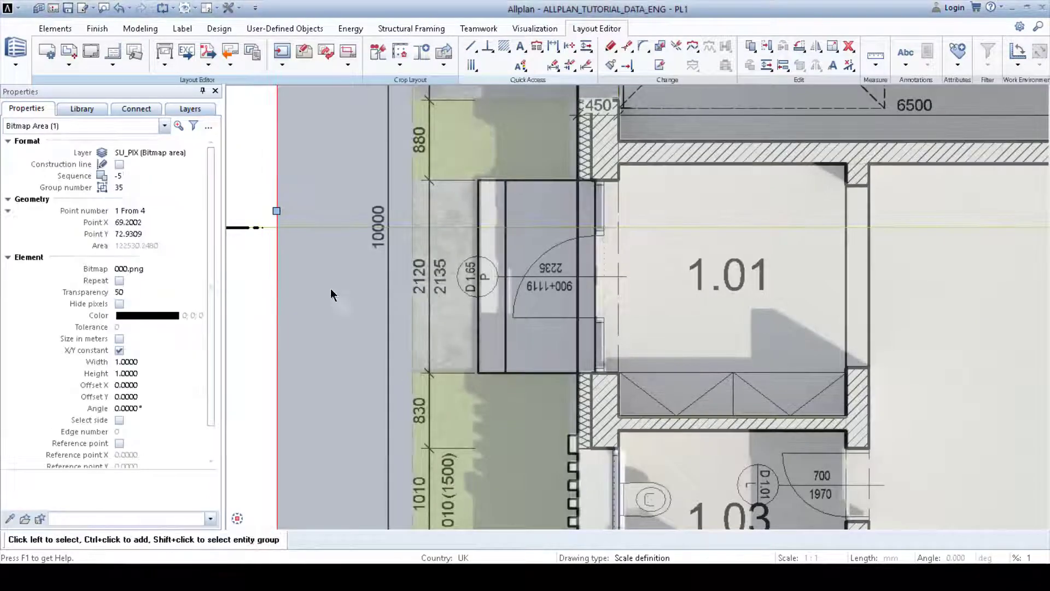
Step: Set the bitmap area to hide pixels of its grey background colour, picked from the preview, with tolerance 4
{"action": "scroll", "coordinate": [422, 271], "scroll_direction": "down", "scroll_amount": 3}
{"action": "middle_click_drag", "start_coordinate": [558, 262], "coordinate": [378, 336]}
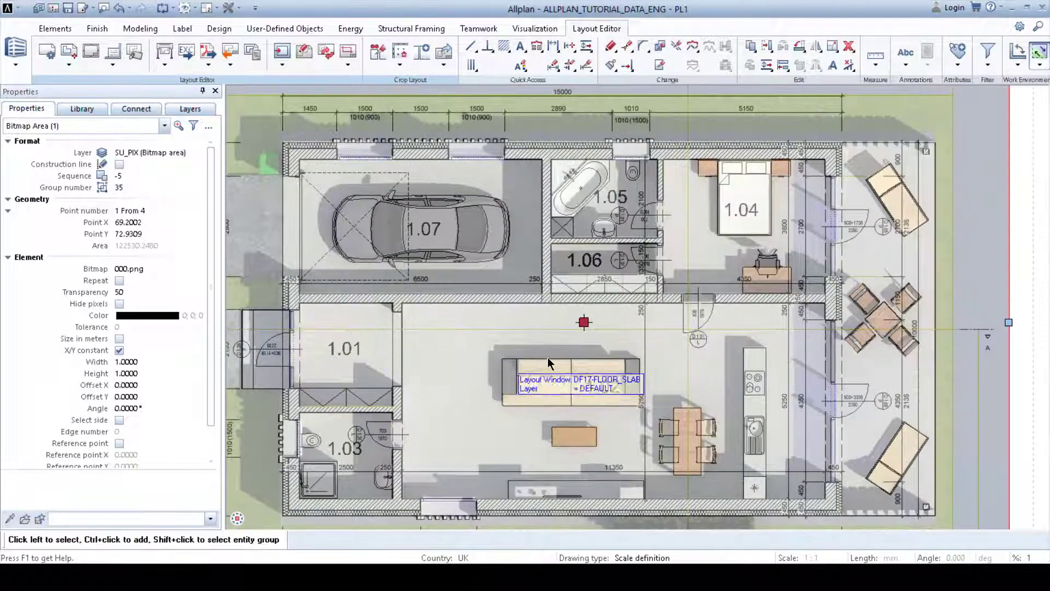
{"action": "middle_click_drag", "start_coordinate": [780, 408], "coordinate": [662, 363]}
{"action": "scroll", "coordinate": [719, 350], "scroll_direction": "down", "scroll_amount": 1}
{"action": "scroll", "coordinate": [719, 350], "scroll_direction": "down", "scroll_amount": 1}
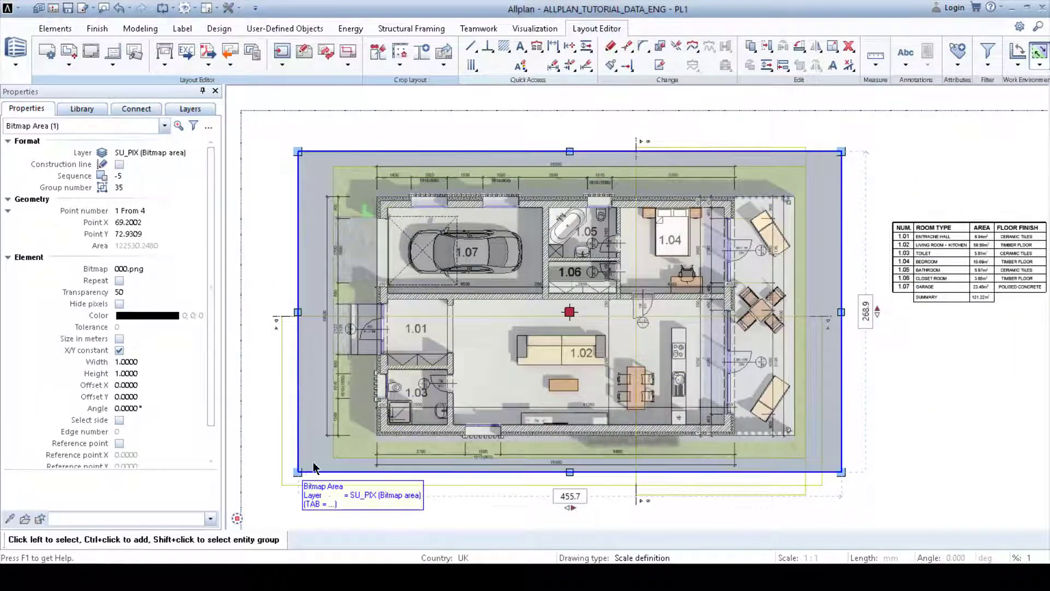
{"action": "double_click", "coordinate": [835, 212]}
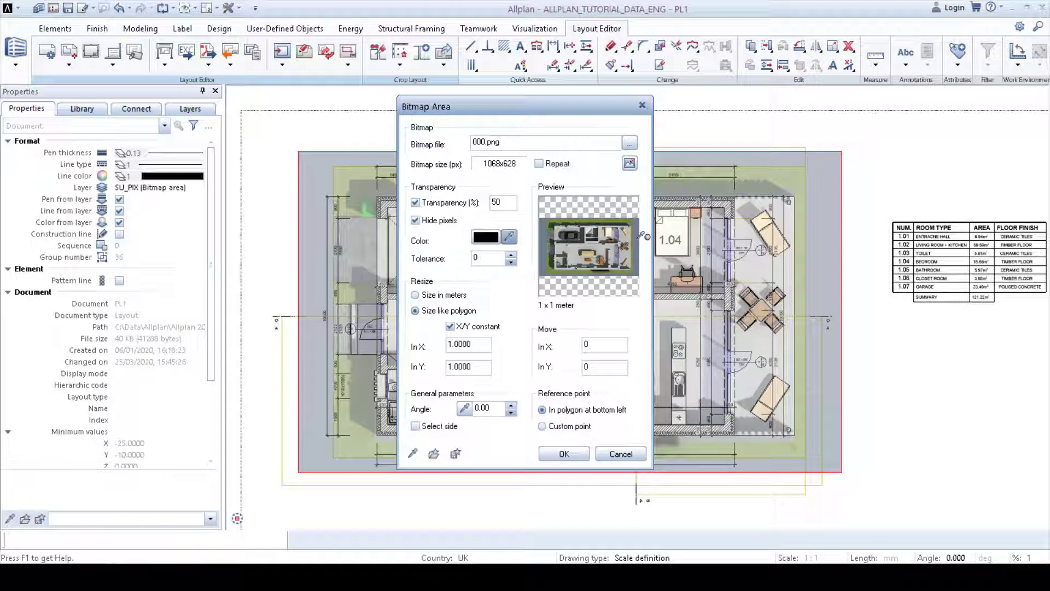
{"action": "left_click", "coordinate": [639, 237]}
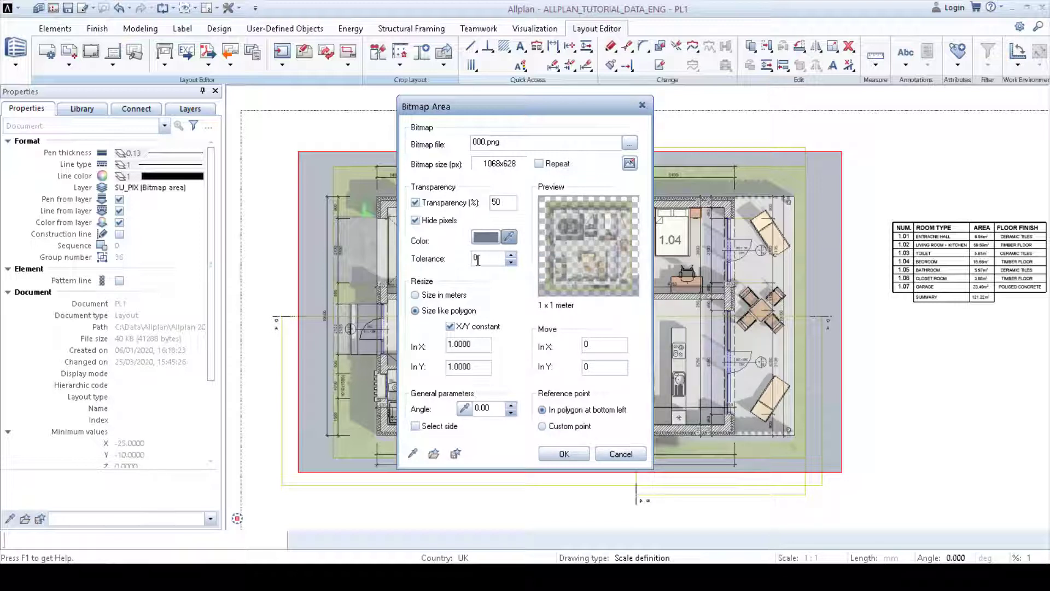
{"action": "left_click", "coordinate": [514, 254]}
{"action": "left_click", "coordinate": [515, 254]}
{"action": "left_click", "coordinate": [515, 254]}
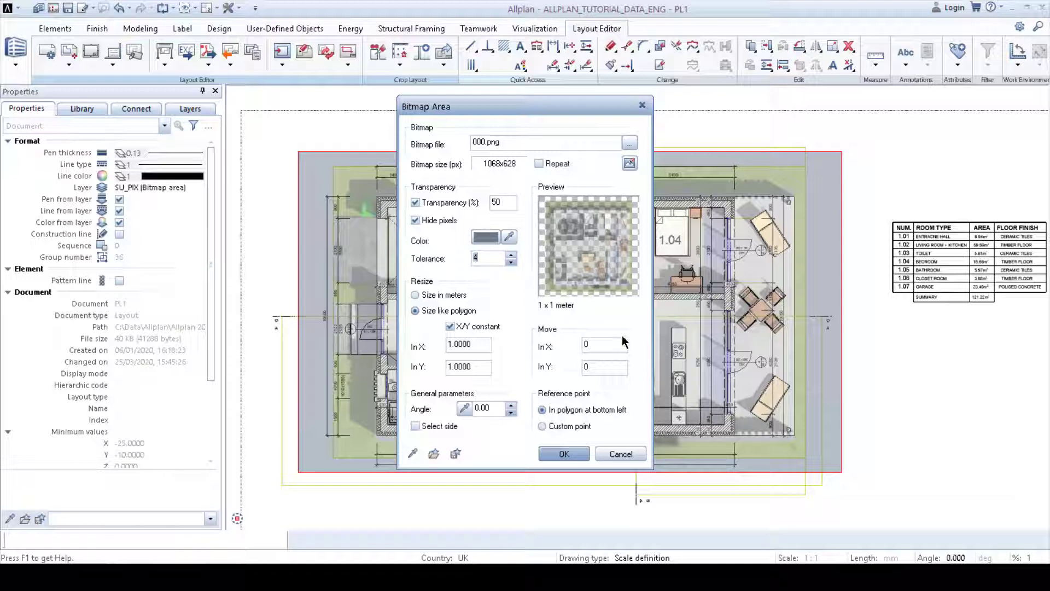
{"action": "left_click", "coordinate": [563, 456]}
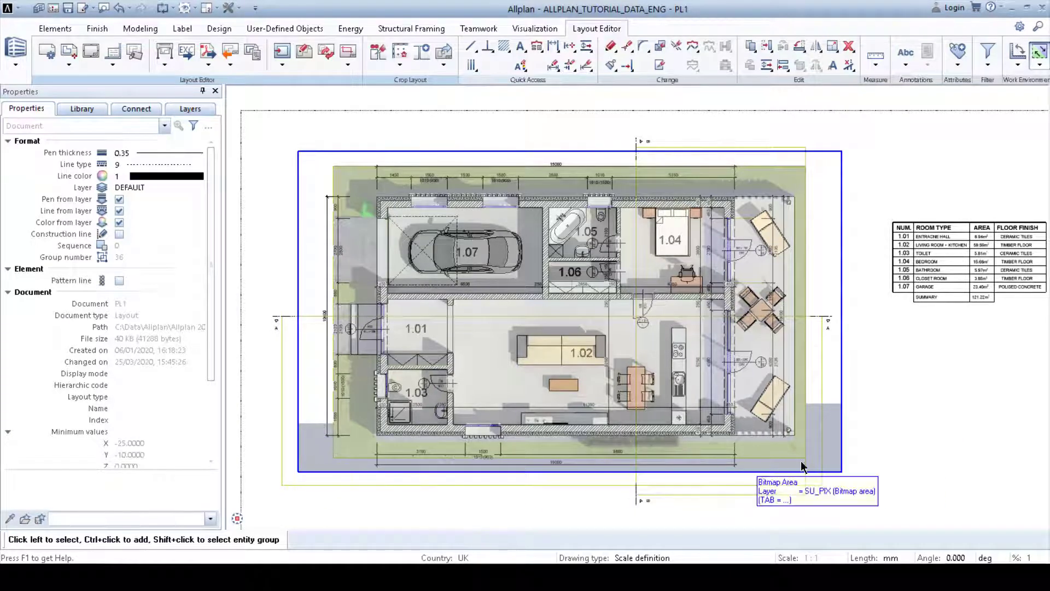
Step: Reopen the bitmap area properties and increase the hidden-pixel tolerance further
{"action": "double_click", "coordinate": [842, 350]}
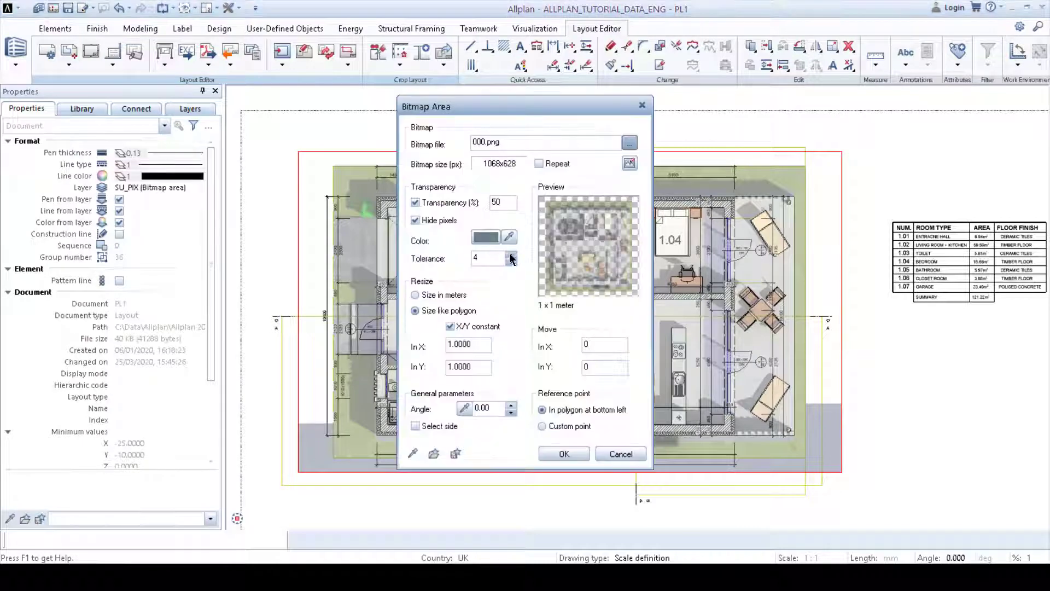
{"action": "left_click", "coordinate": [510, 255]}
{"action": "left_click", "coordinate": [565, 453]}
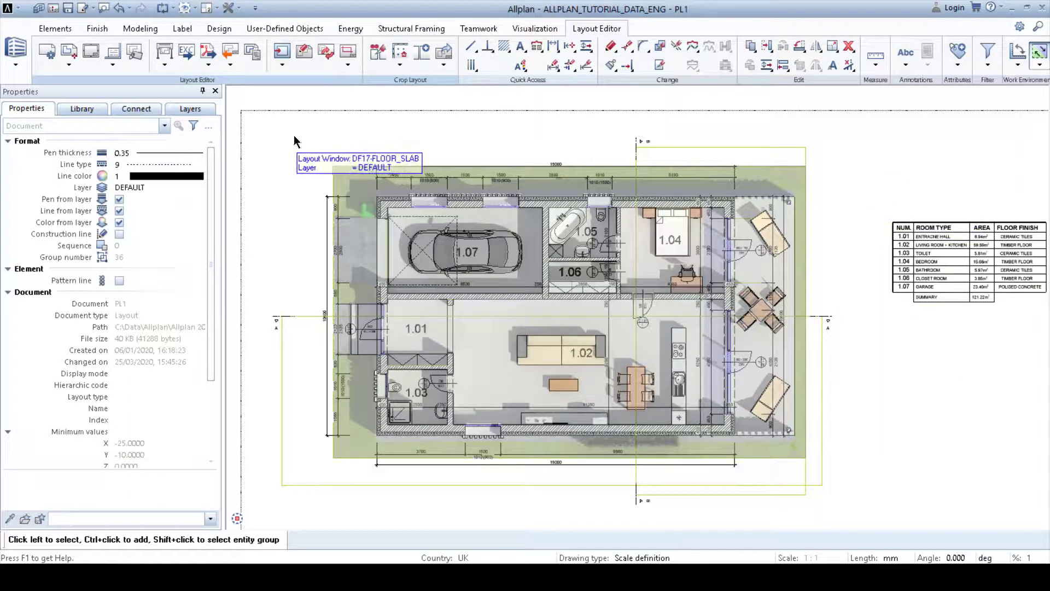
Step: Drag the render_01 image from the desktop into the layout as a bitmap area with default settings
{"action": "scroll", "coordinate": [295, 139], "scroll_direction": "down", "scroll_amount": 3}
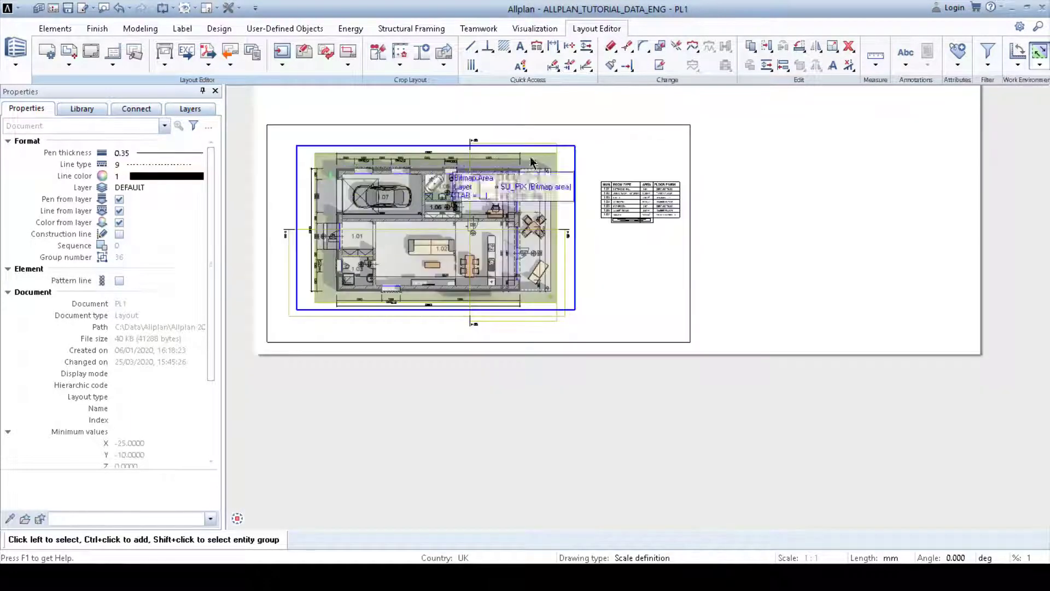
{"action": "middle_click_drag", "start_coordinate": [586, 158], "coordinate": [546, 266]}
{"action": "scroll", "coordinate": [578, 347], "scroll_direction": "down", "scroll_amount": 1}
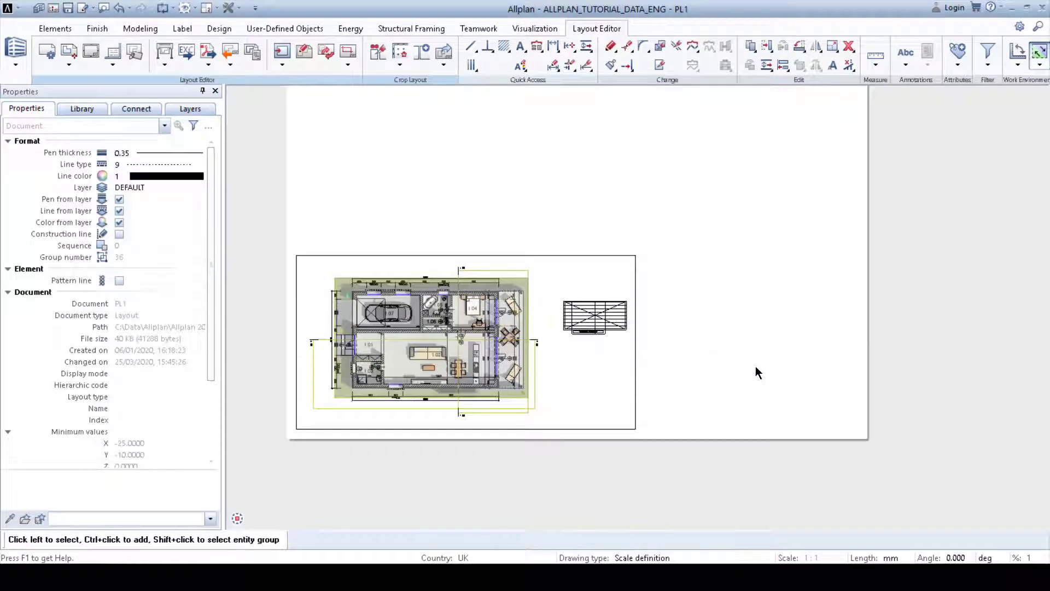
{"action": "middle_click_drag", "start_coordinate": [816, 283], "coordinate": [819, 373]}
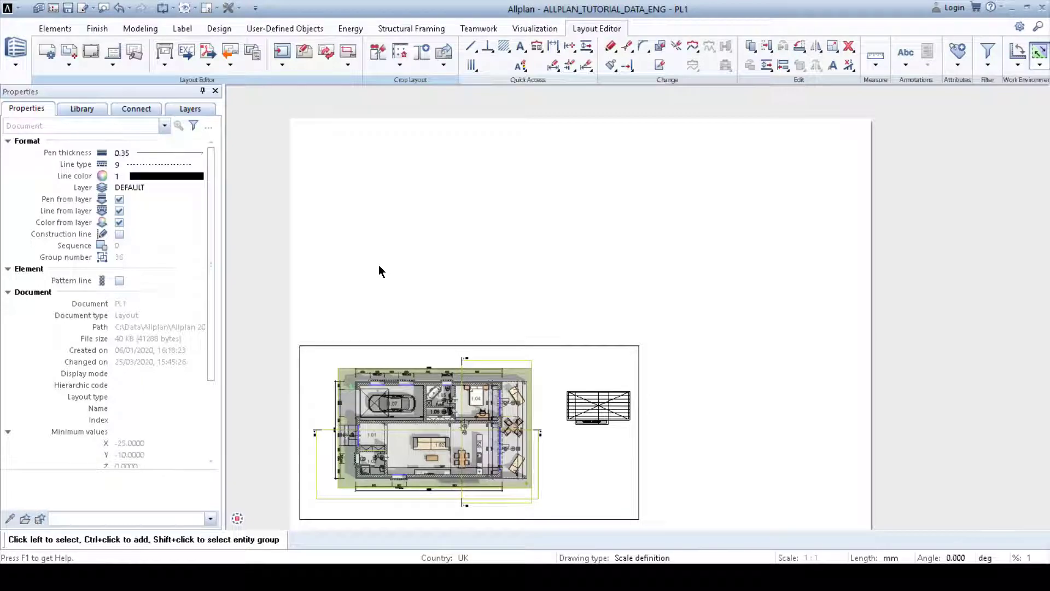
{"action": "key", "text": "alt+Tab"}
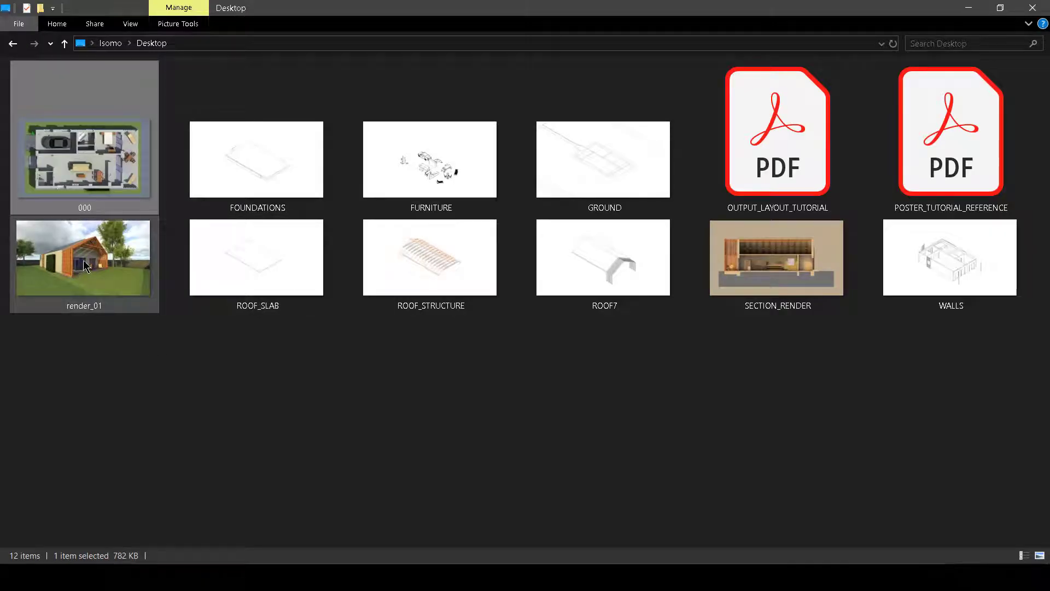
{"action": "left_click_drag", "start_coordinate": [82, 264], "coordinate": [396, 216]}
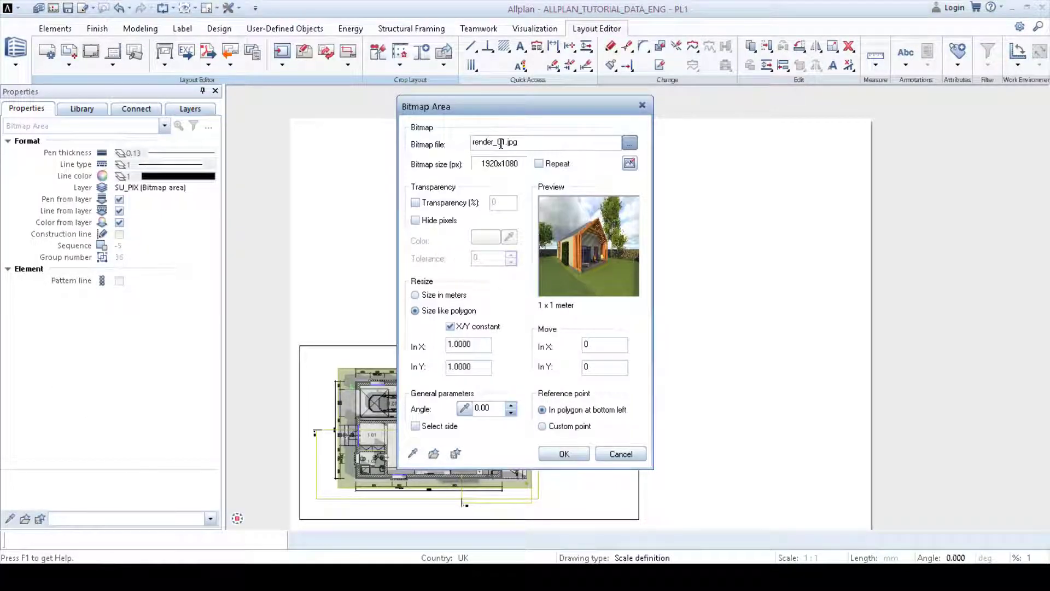
{"action": "left_click", "coordinate": [564, 454]}
Step: Draw the render's bitmap area rectangle above the sheet to place the image
{"action": "scroll", "coordinate": [589, 372], "scroll_direction": "down", "scroll_amount": 3}
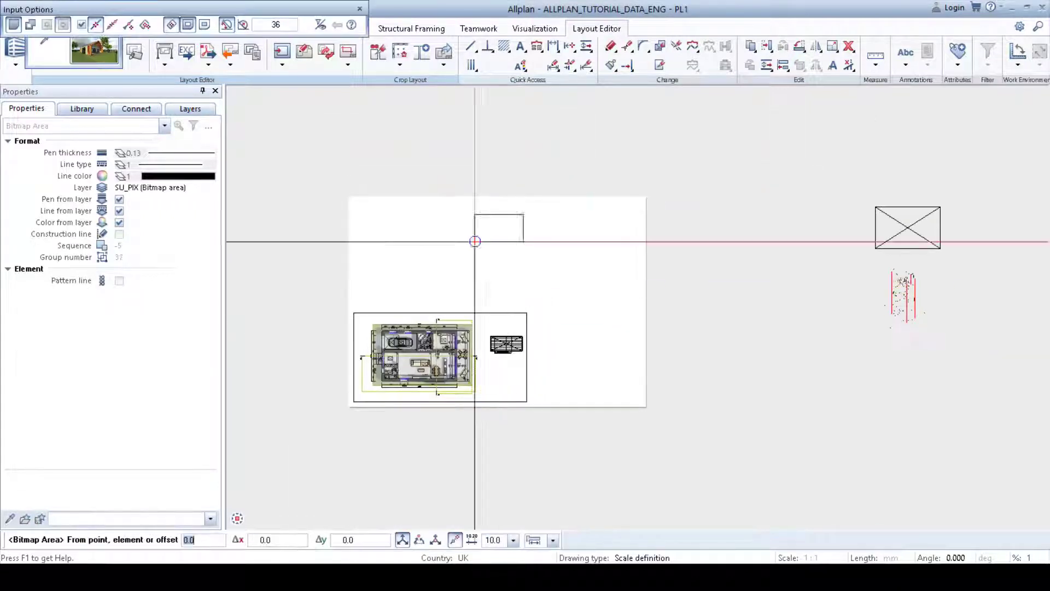
{"action": "middle_click_drag", "start_coordinate": [433, 171], "coordinate": [476, 226]}
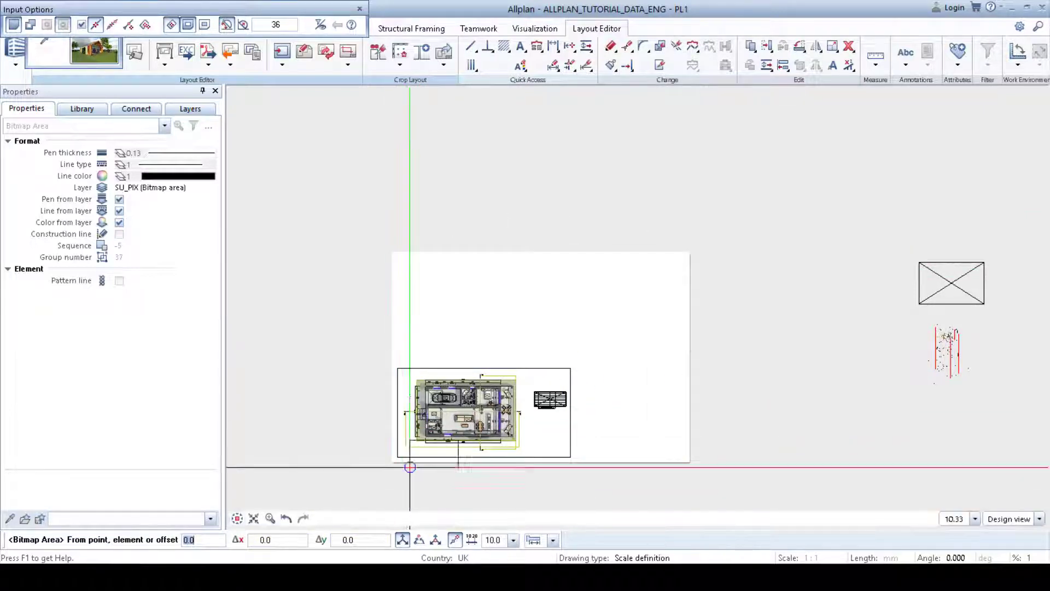
{"action": "left_click", "coordinate": [458, 246]}
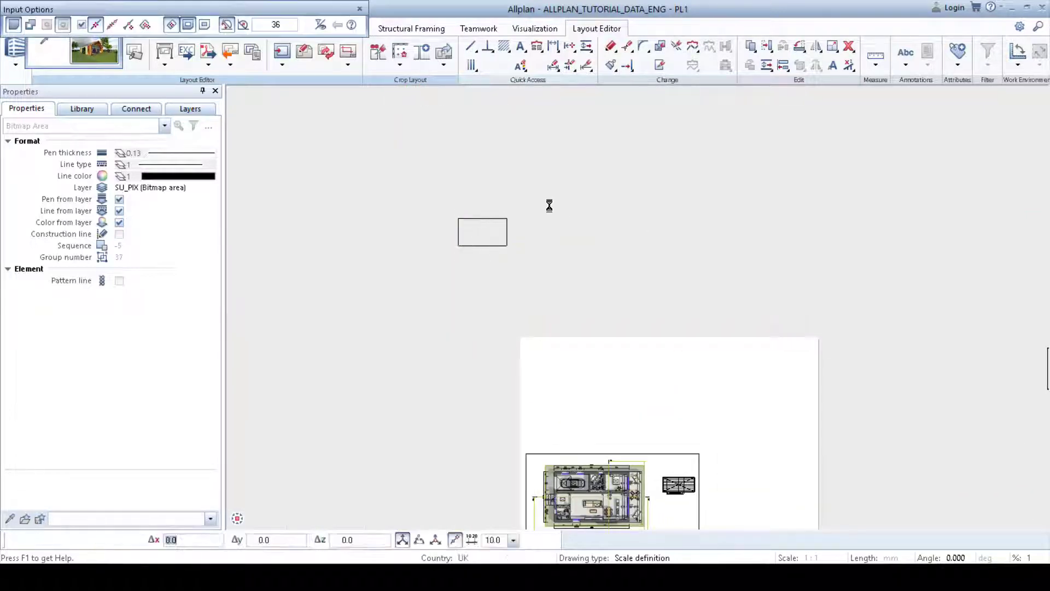
{"action": "left_click", "coordinate": [713, 93]}
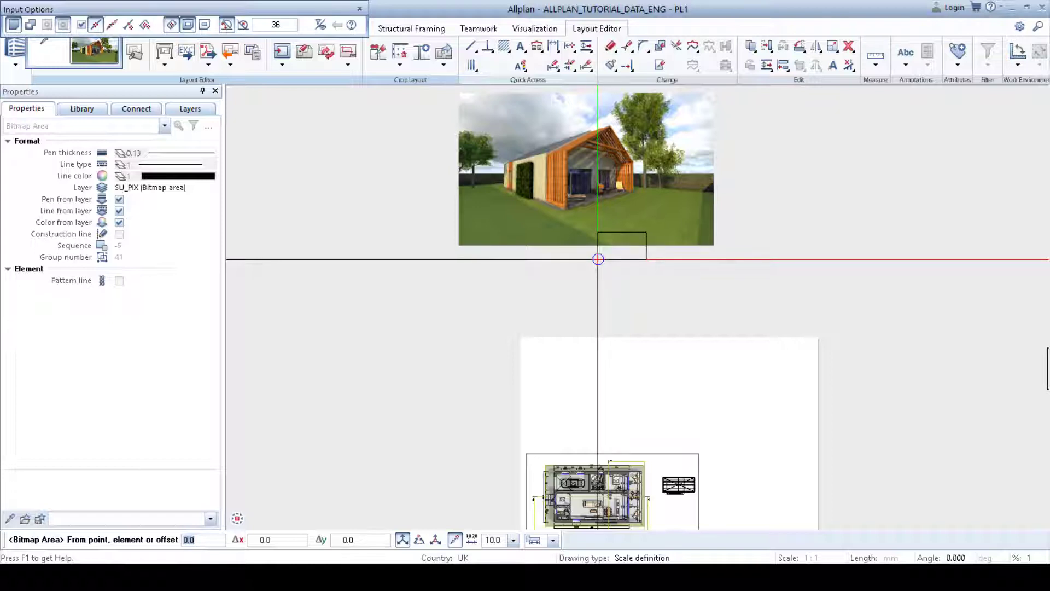
{"action": "key", "text": "Escape"}
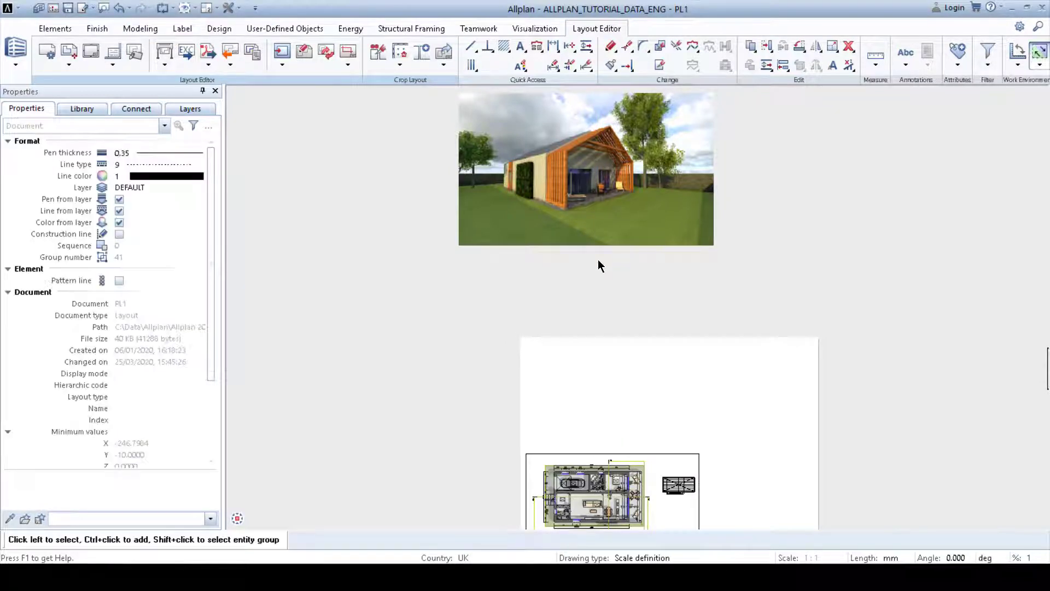
Step: Move the render image onto the top of the sheet above the floor plan
{"action": "left_click", "coordinate": [581, 226]}
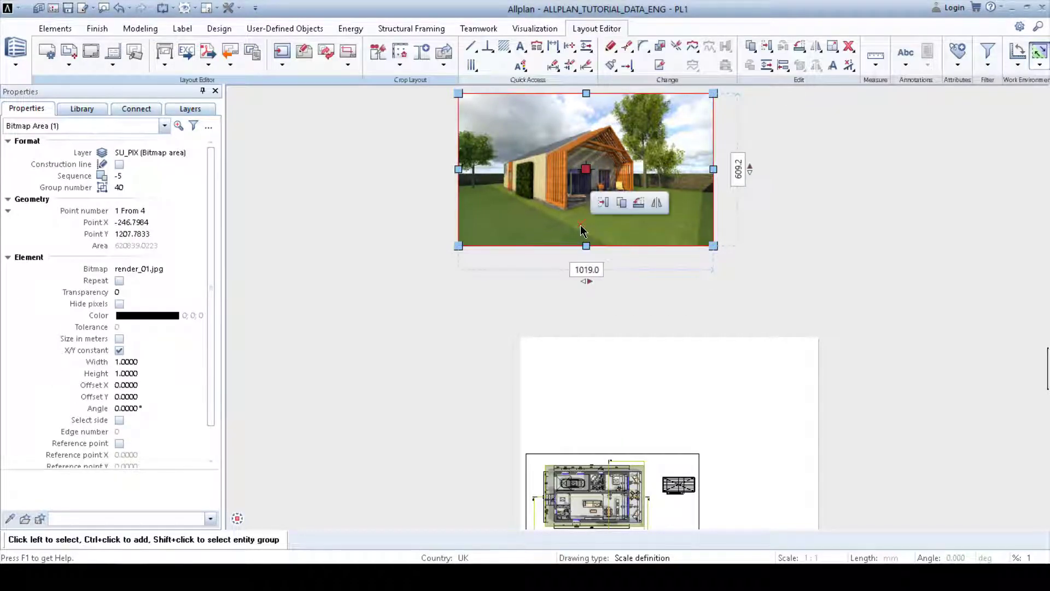
{"action": "left_click", "coordinate": [751, 47]}
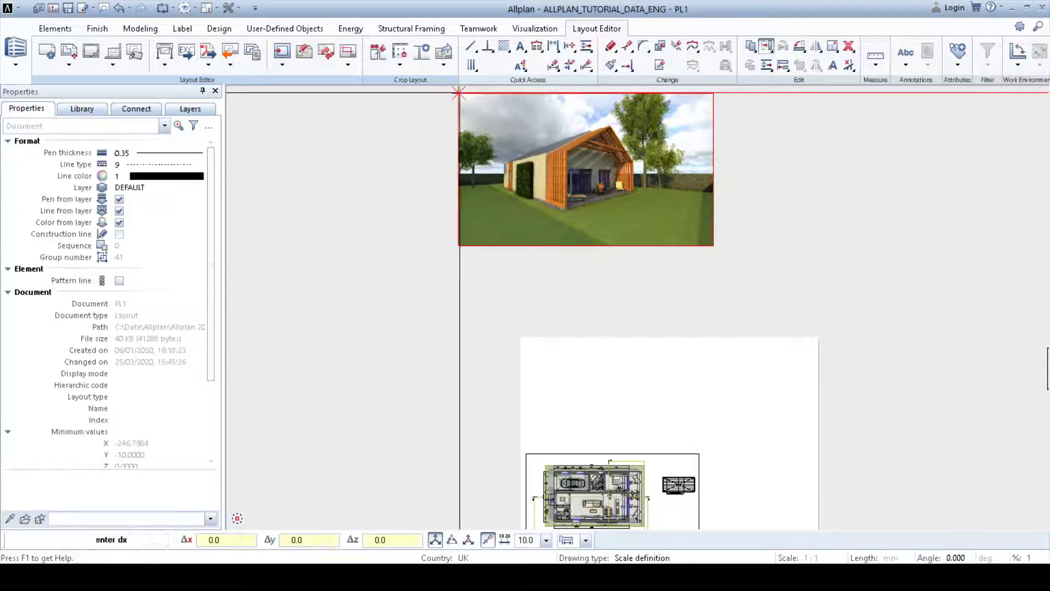
{"action": "scroll", "coordinate": [548, 516], "scroll_direction": "up", "scroll_amount": 4}
{"action": "middle_click_drag", "start_coordinate": [520, 103], "coordinate": [525, 161]}
{"action": "scroll", "coordinate": [509, 186], "scroll_direction": "down", "scroll_amount": 1}
{"action": "left_click", "coordinate": [508, 168]}
{"action": "middle_click_drag", "start_coordinate": [622, 272], "coordinate": [530, 218]}
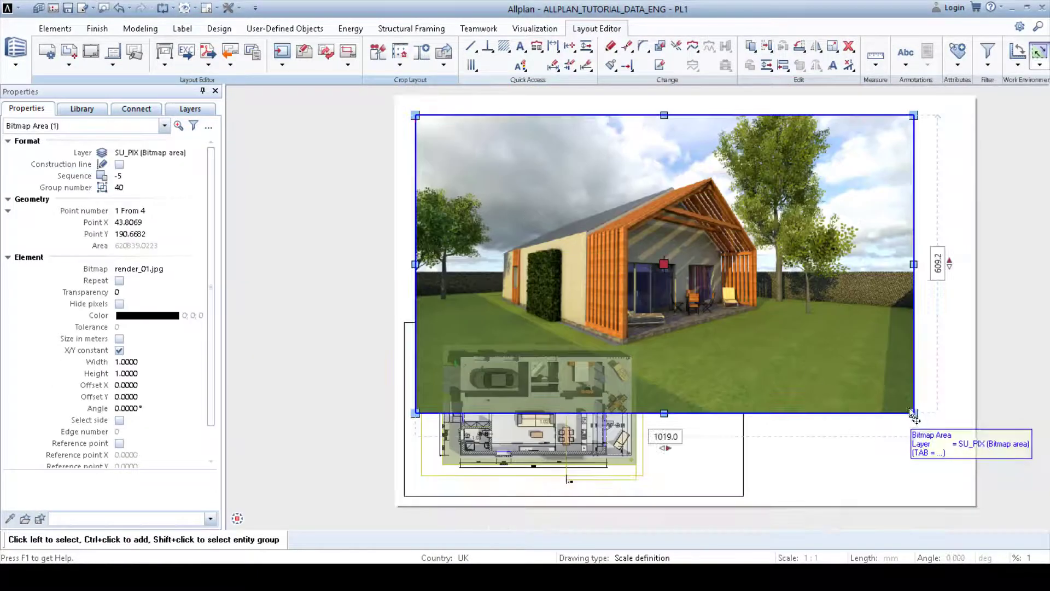
Step: Scale the render image down from its corner so it fits the sheet's upper area
{"action": "left_click", "coordinate": [914, 413]}
{"action": "left_click", "coordinate": [859, 324]}
{"action": "left_click", "coordinate": [823, 413]}
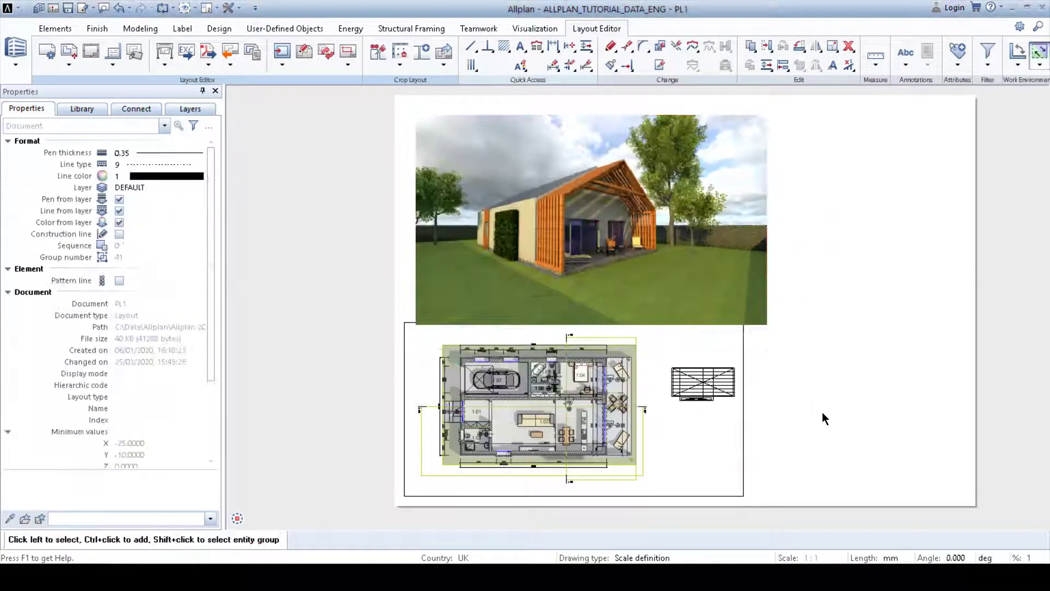
{"action": "middle_click_drag", "start_coordinate": [814, 415], "coordinate": [770, 391]}
{"action": "scroll", "coordinate": [770, 395], "scroll_direction": "down", "scroll_amount": 2}
{"action": "scroll", "coordinate": [849, 383], "scroll_direction": "up", "scroll_amount": 2}
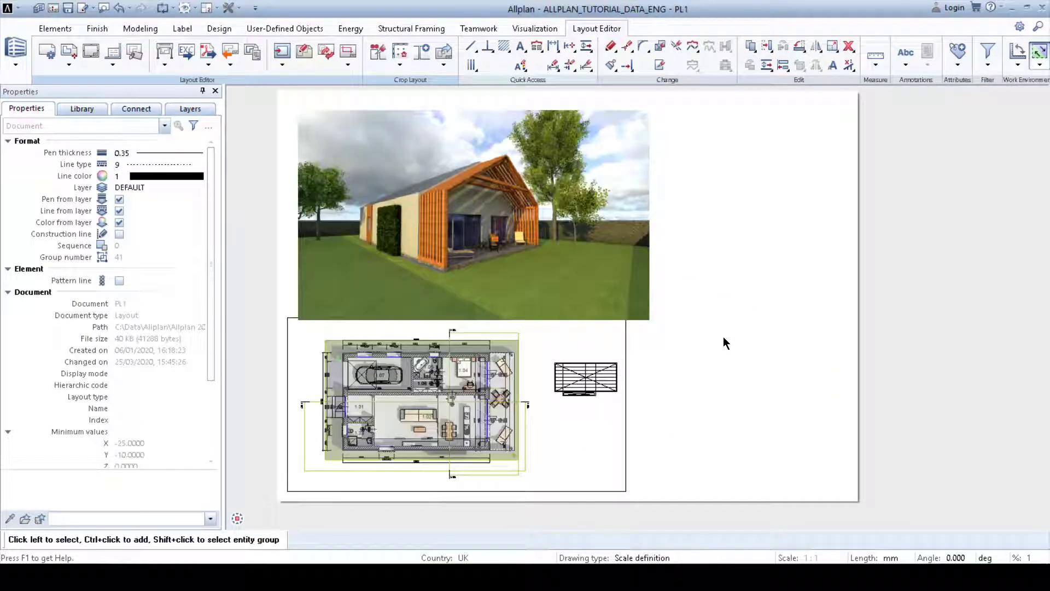
Step: Move the floor plan, room schedule and plan bitmap group down 30 mm on the sheet
{"action": "middle_click_drag", "start_coordinate": [724, 345], "coordinate": [726, 360]}
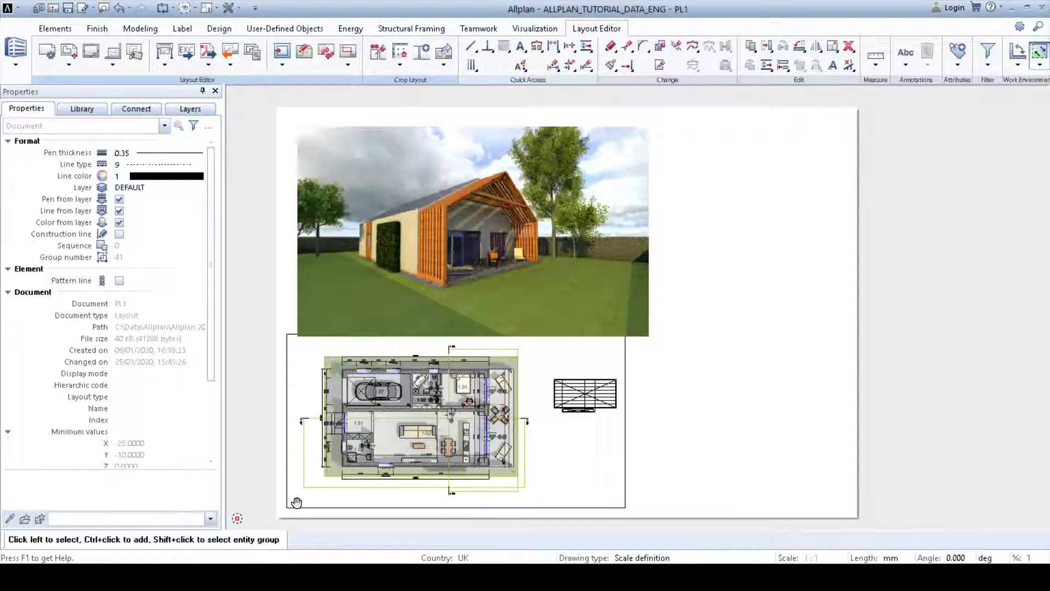
{"action": "left_click_drag", "start_coordinate": [716, 365], "coordinate": [271, 442]}
{"action": "scroll", "coordinate": [496, 433], "scroll_direction": "up", "scroll_amount": 3}
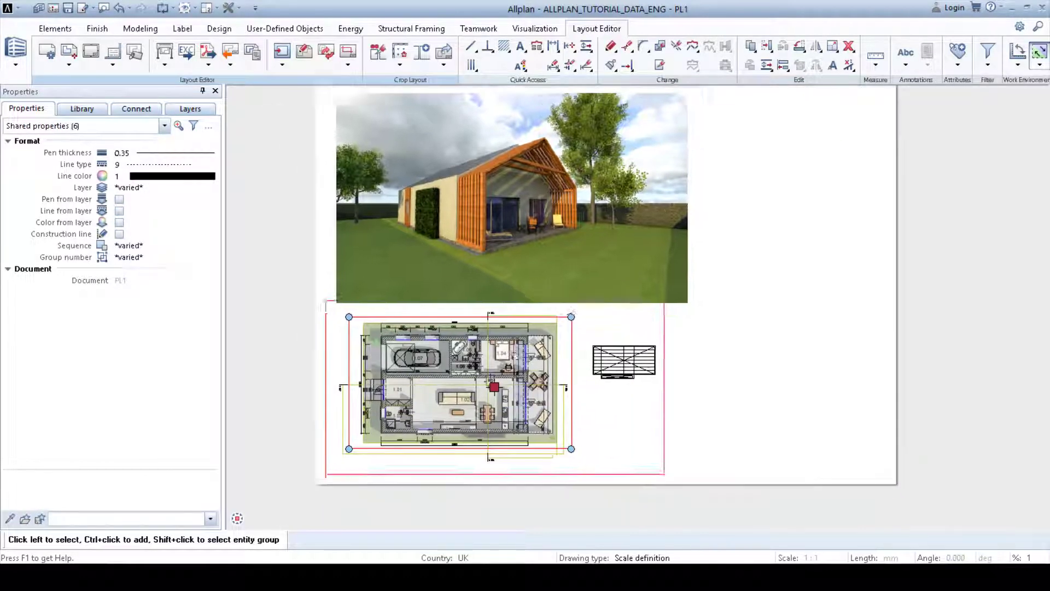
{"action": "left_click", "coordinate": [535, 342]}
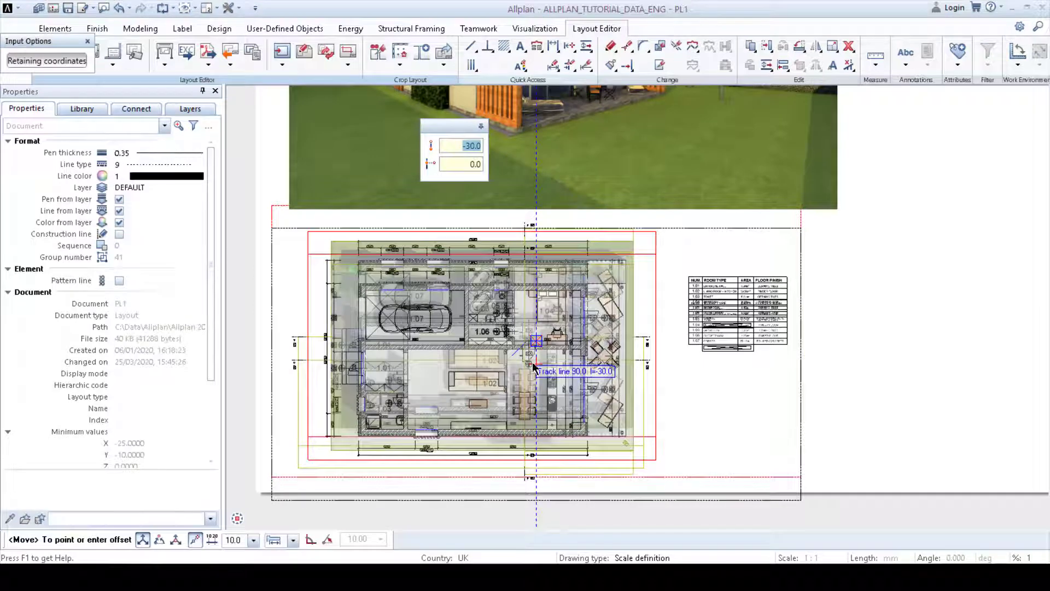
{"action": "left_click", "coordinate": [534, 362]}
{"action": "scroll", "coordinate": [536, 362], "scroll_direction": "down", "scroll_amount": 2}
{"action": "middle_click_drag", "start_coordinate": [536, 362], "coordinate": [452, 418]}
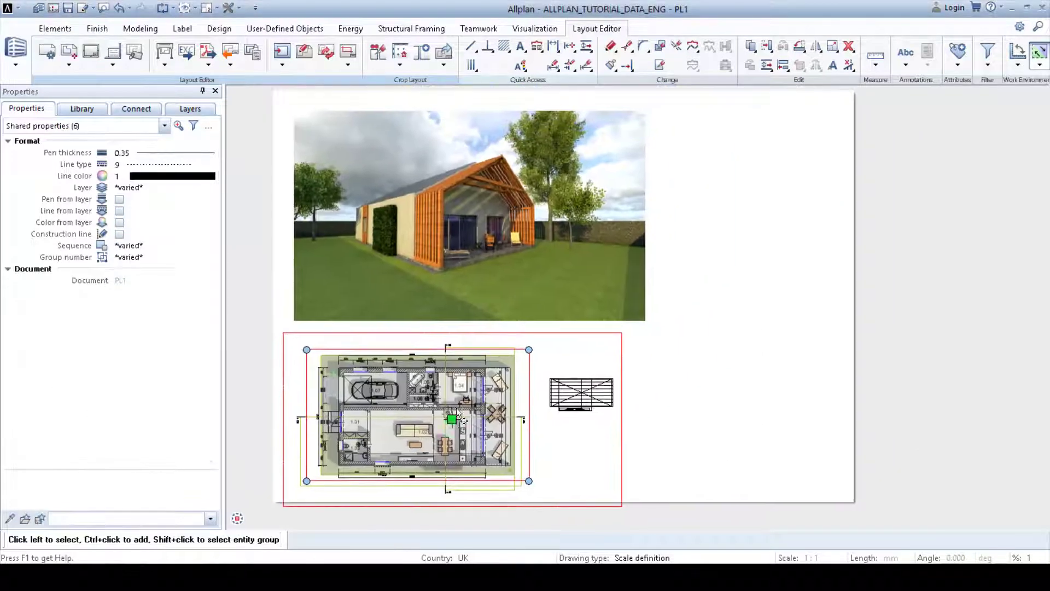
Step: Enlarge the render image from its lower-right corner to about 766 × 458 so it meets the floor plan frame
{"action": "left_click", "coordinate": [572, 299]}
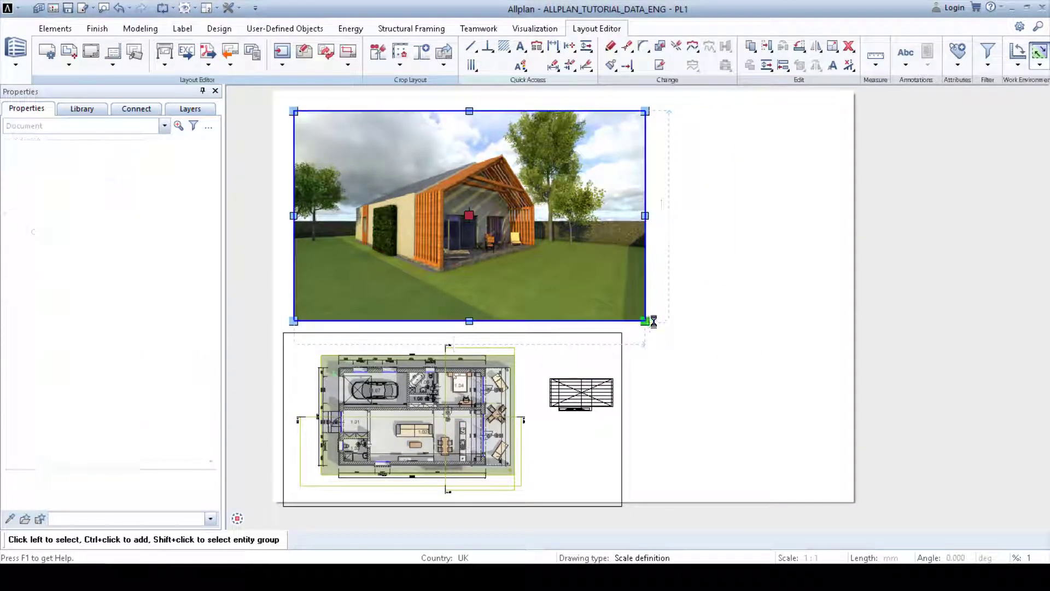
{"action": "left_click", "coordinate": [645, 321]}
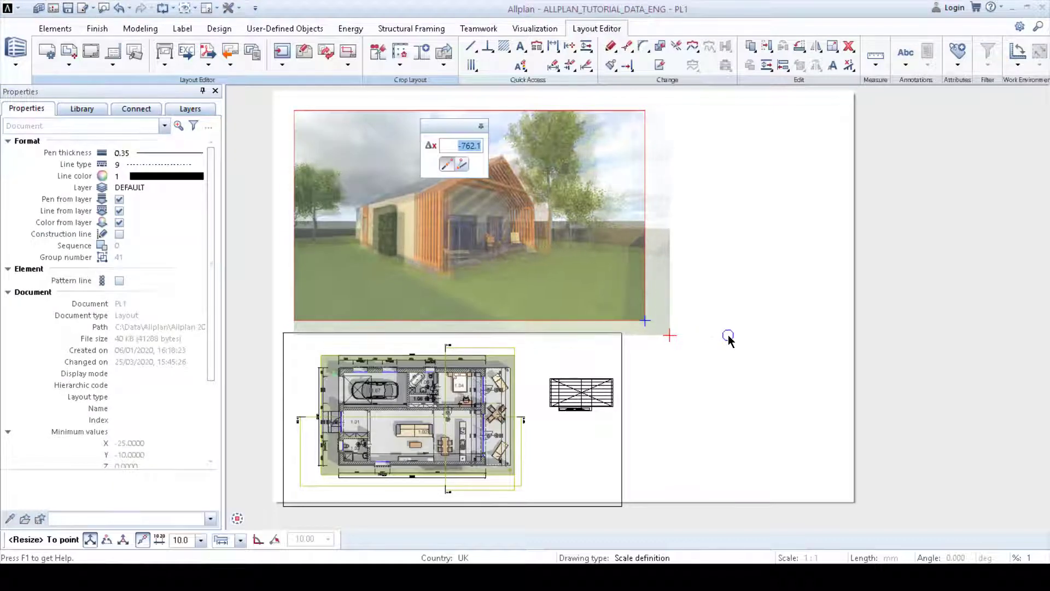
{"action": "left_click", "coordinate": [761, 336]}
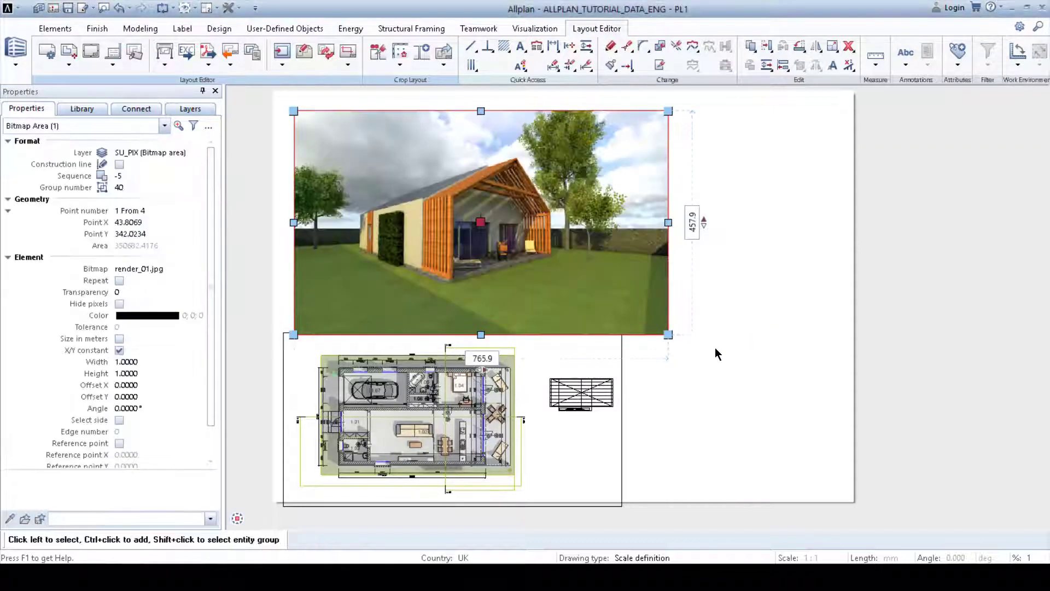
{"action": "left_click", "coordinate": [737, 369]}
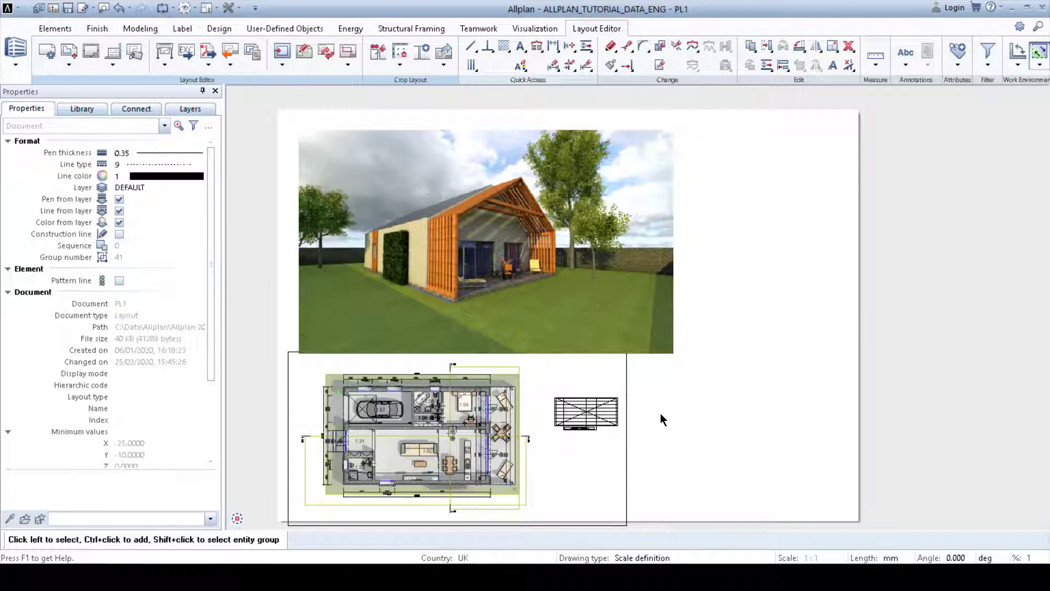
{"action": "middle_click_drag", "start_coordinate": [657, 426], "coordinate": [604, 391]}
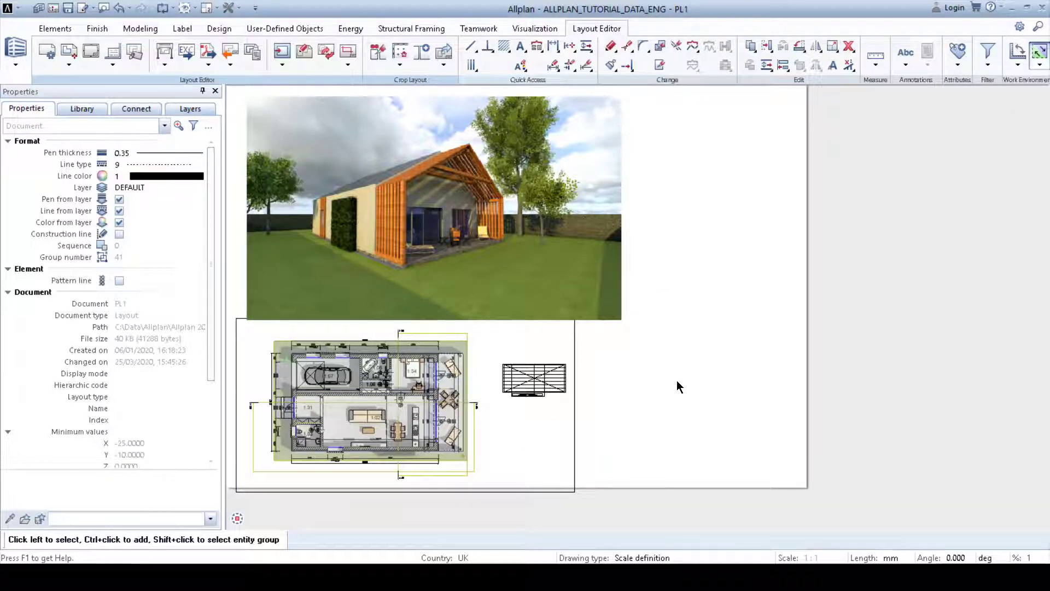
Step: Switch to the desktop folder and drop the OUTPUT_LAYOUT_TUTORIAL PDF into the layout, importing it with default PDF Import settings
{"action": "key", "text": "alt+Tab"}
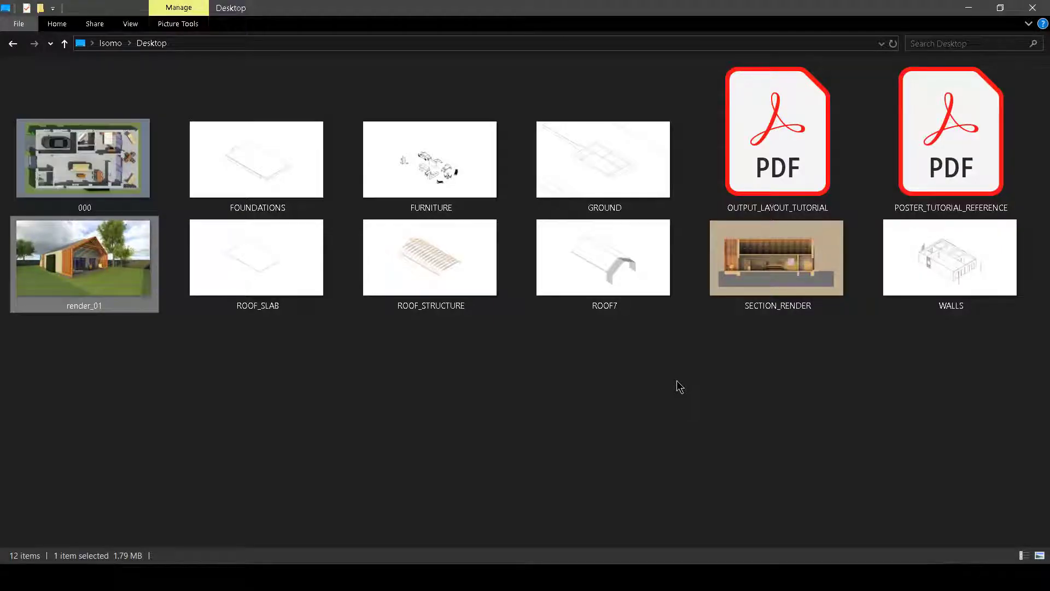
{"action": "left_click", "coordinate": [677, 381]}
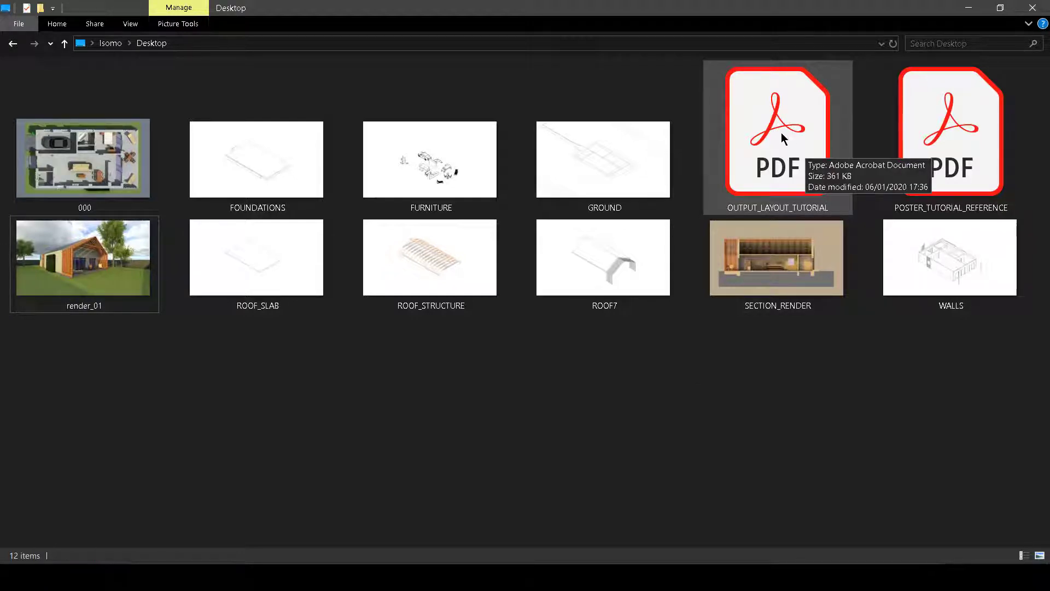
{"action": "mouse_move", "coordinate": [782, 138]}
{"action": "left_mouse_down"}
{"action": "mouse_move", "coordinate": [715, 222]}
{"action": "mouse_move", "coordinate": [688, 314]}
{"action": "mouse_move", "coordinate": [422, 421]}
{"action": "mouse_move", "coordinate": [223, 563]}
{"action": "mouse_move", "coordinate": [423, 437]}
{"action": "mouse_move", "coordinate": [721, 209]}
{"action": "left_mouse_up"}
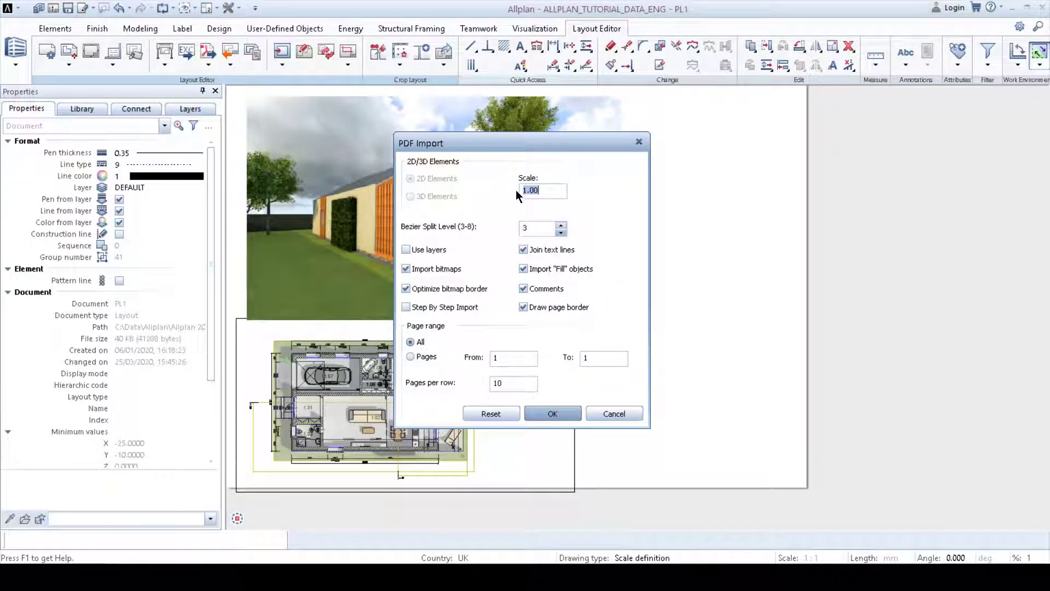
{"action": "left_click", "coordinate": [553, 414]}
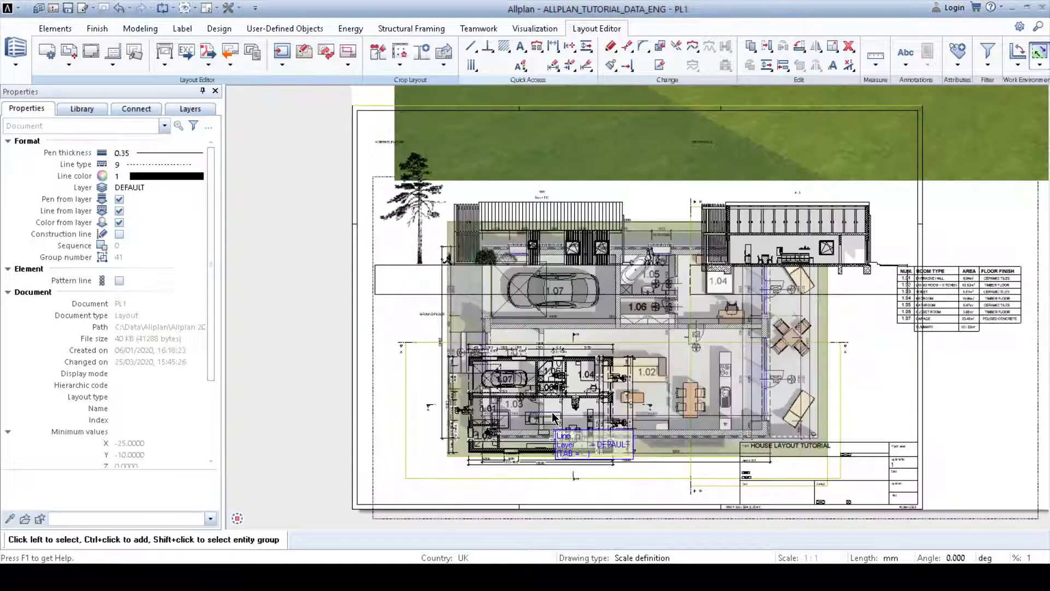
Step: Select the imported PDF drawing, excluding the plan bitmap, and move it off the sheet to the lower right
{"action": "scroll", "coordinate": [552, 413], "scroll_direction": "down", "scroll_amount": 4}
{"action": "middle_click_drag", "start_coordinate": [553, 412], "coordinate": [504, 378]}
{"action": "scroll", "coordinate": [601, 350], "scroll_direction": "up", "scroll_amount": 3}
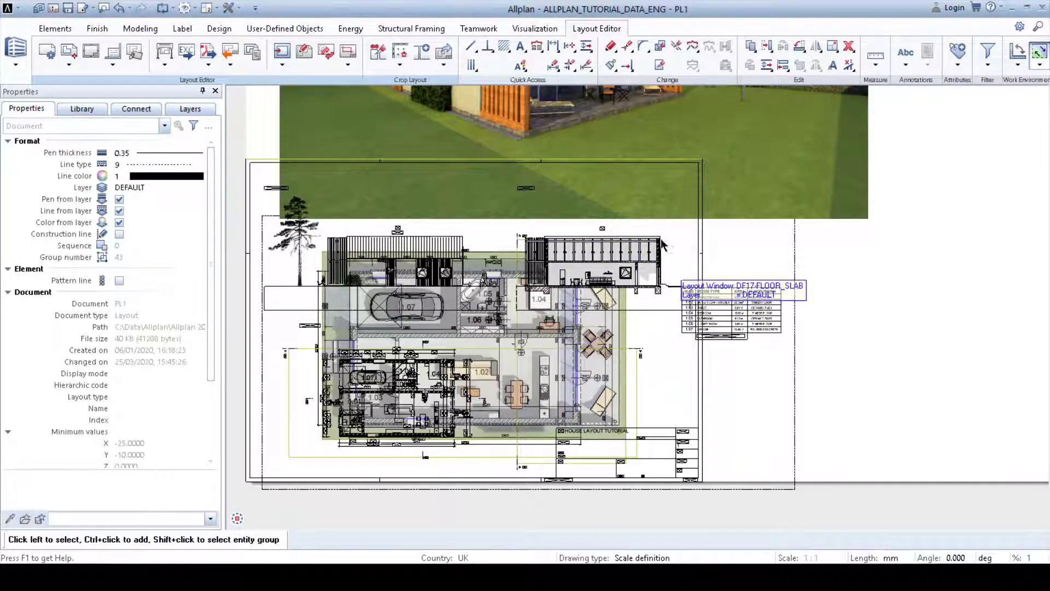
{"action": "scroll", "coordinate": [580, 230], "scroll_direction": "down", "scroll_amount": 1}
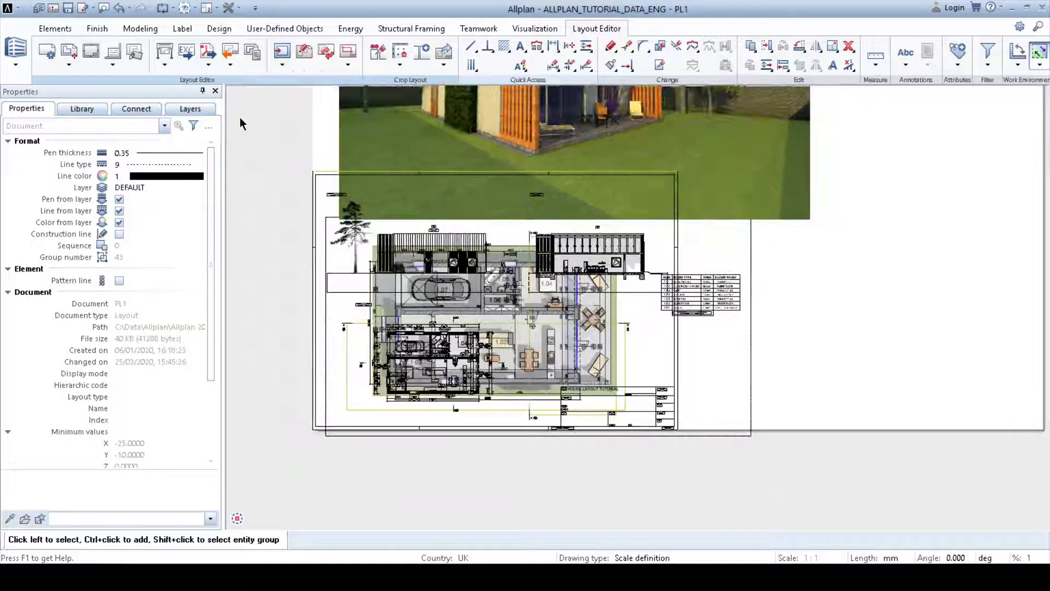
{"action": "left_click_drag", "start_coordinate": [437, 300], "coordinate": [703, 477]}
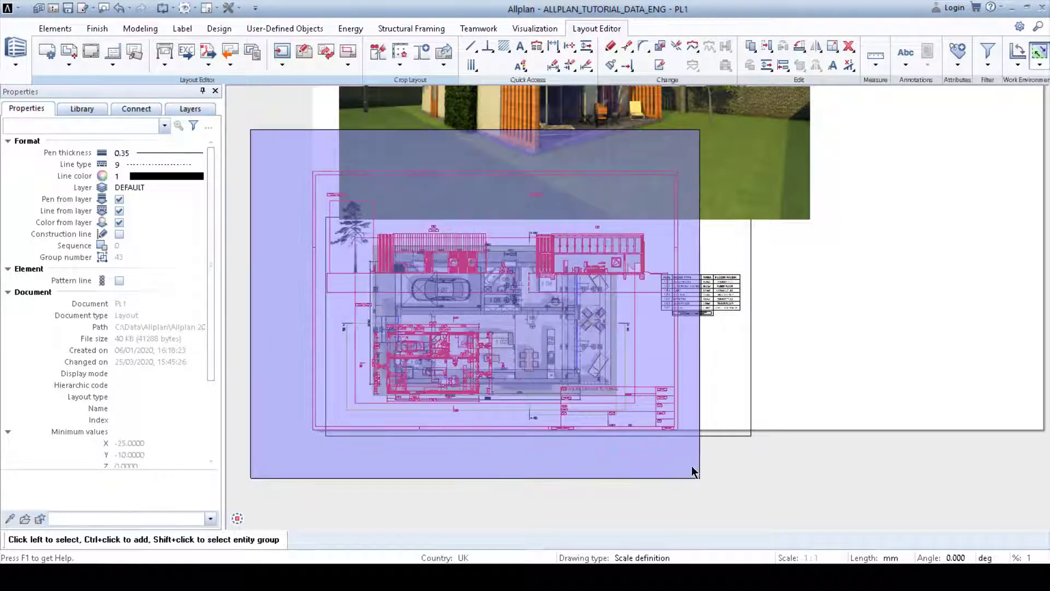
{"action": "scroll", "coordinate": [652, 359], "scroll_direction": "up", "scroll_amount": 1}
{"action": "scroll", "coordinate": [652, 354], "scroll_direction": "up", "scroll_amount": 2}
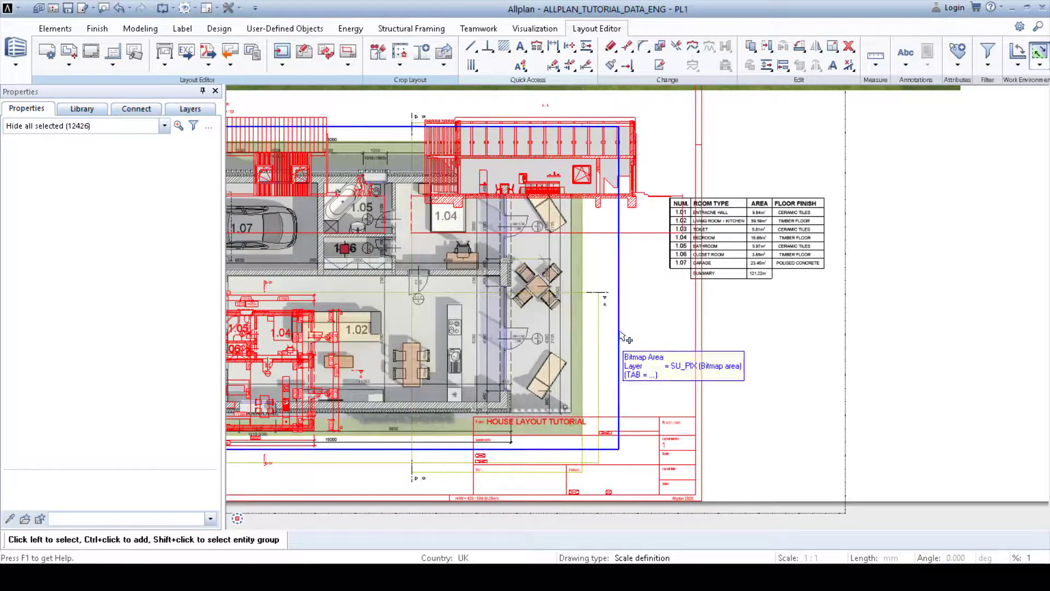
{"action": "left_click", "coordinate": [730, 347]}
{"action": "scroll", "coordinate": [716, 355], "scroll_direction": "down", "scroll_amount": 4}
{"action": "middle_click_drag", "start_coordinate": [716, 356], "coordinate": [645, 315]}
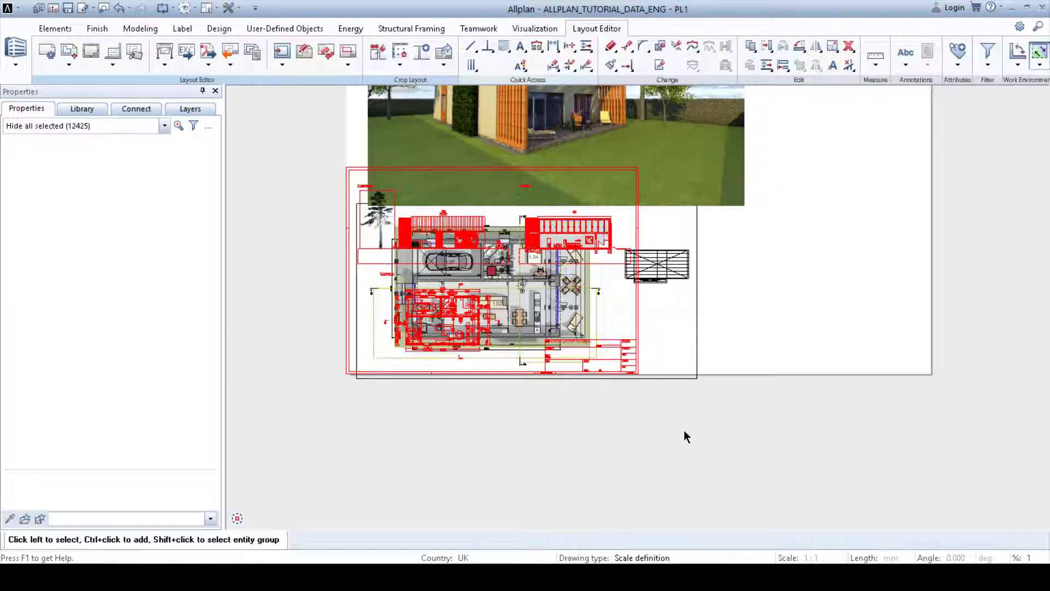
{"action": "left_click", "coordinate": [496, 273]}
{"action": "middle_click_drag", "start_coordinate": [718, 382], "coordinate": [536, 214]}
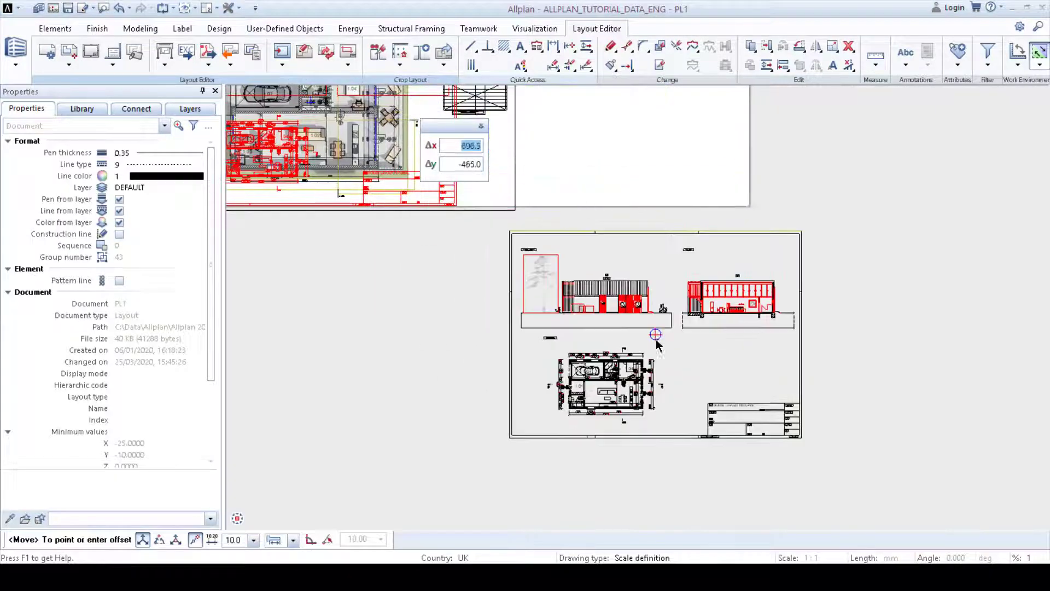
{"action": "left_click", "coordinate": [665, 345]}
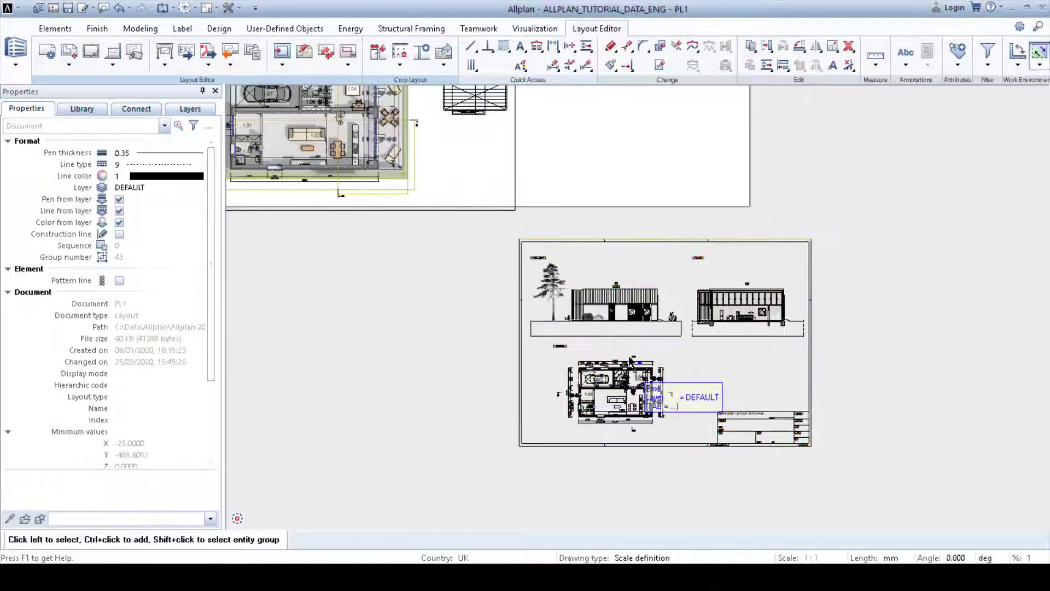
Step: Resize the imported PDF drawing by a factor of 2 about a fixed point at its centre
{"action": "left_click_drag", "start_coordinate": [485, 223], "coordinate": [858, 472]}
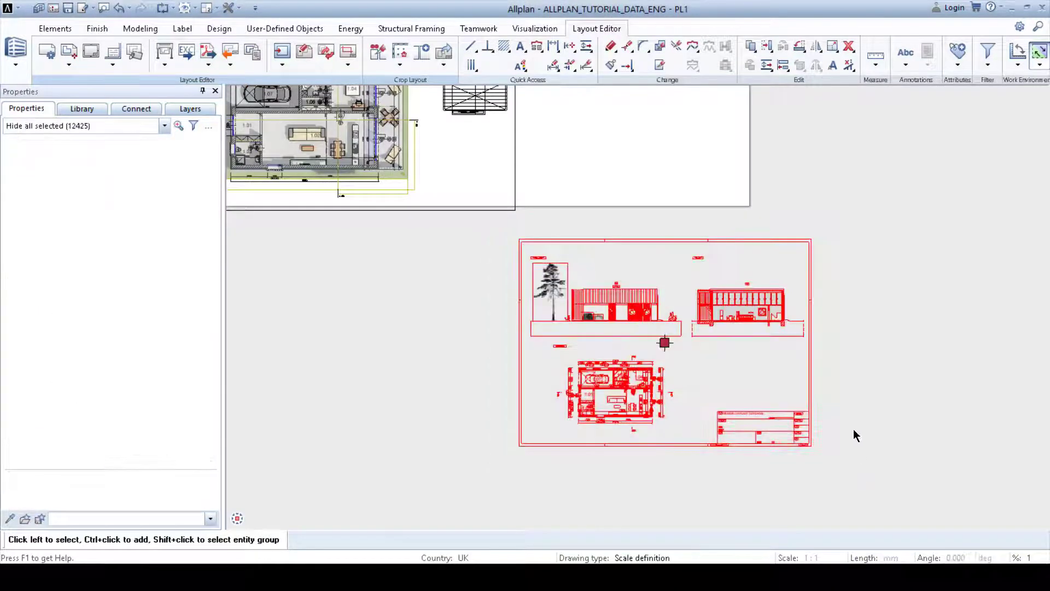
{"action": "left_click", "coordinate": [832, 47]}
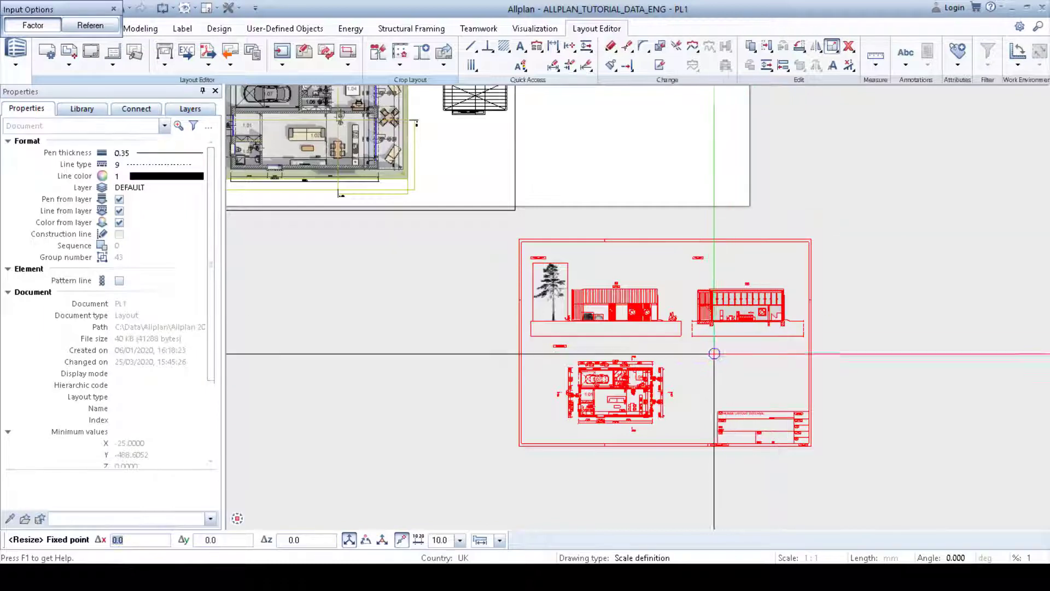
{"action": "left_click", "coordinate": [667, 352]}
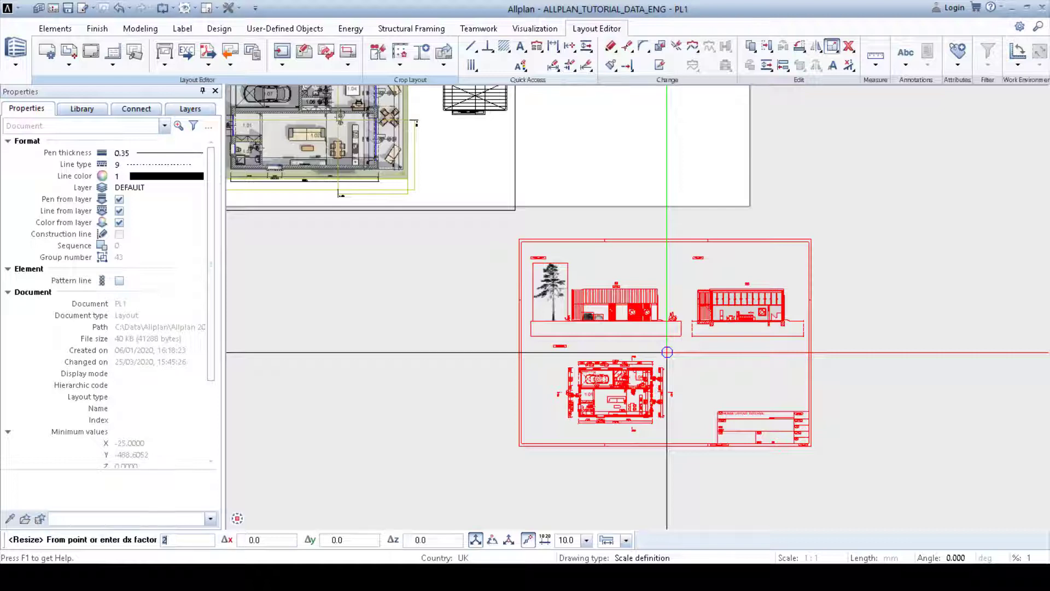
{"action": "key", "text": "Escape"}
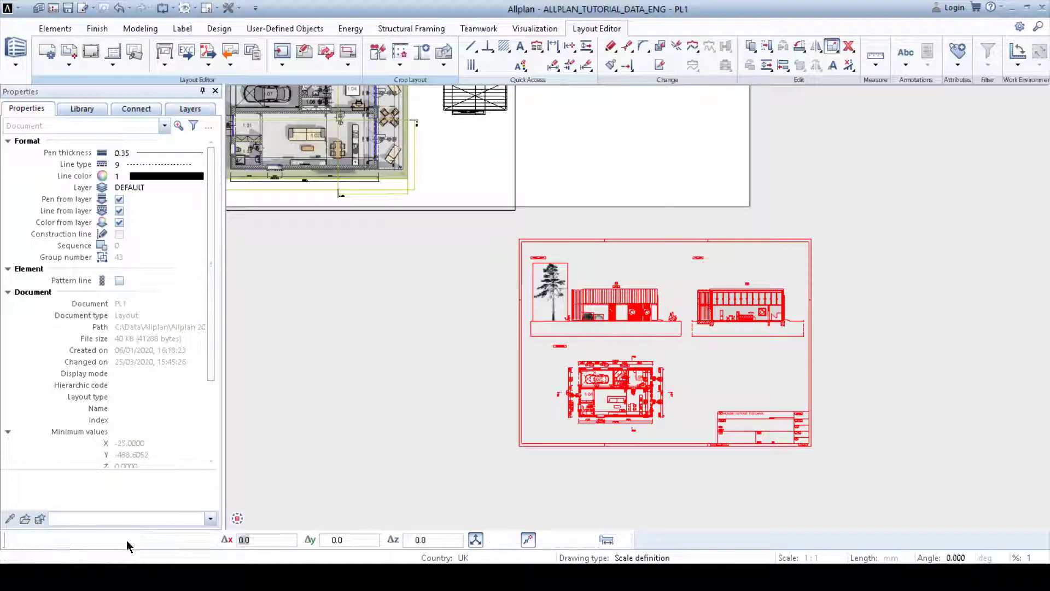
{"action": "key", "text": "Return"}
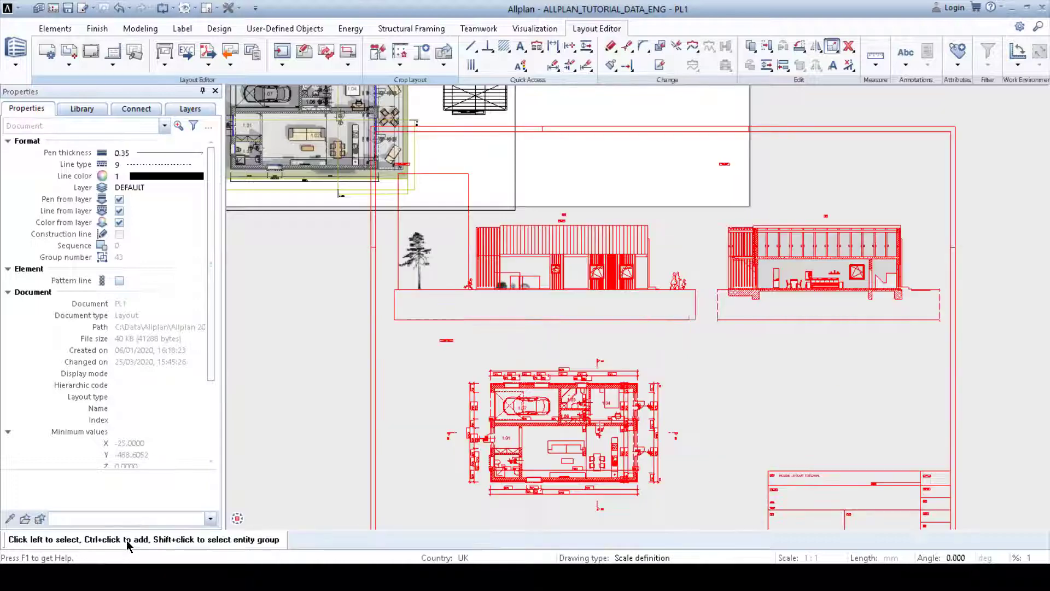
Step: Select the imported section drawing and move it onto the sheet to the right of the room schedule
{"action": "scroll", "coordinate": [524, 372], "scroll_direction": "down", "scroll_amount": 1}
{"action": "middle_click_drag", "start_coordinate": [524, 372], "coordinate": [555, 293]}
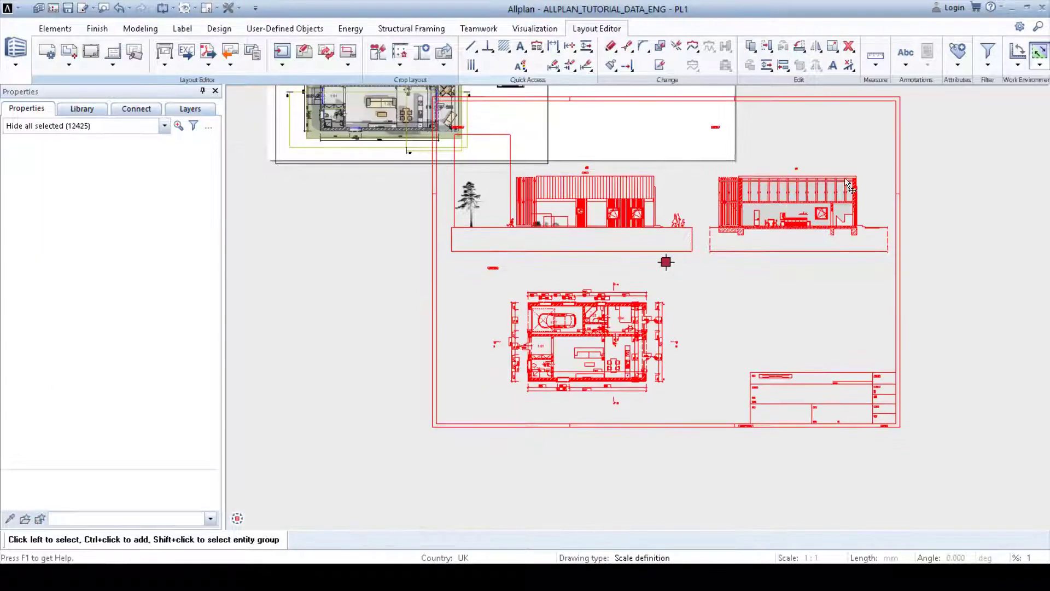
{"action": "left_click_drag", "start_coordinate": [668, 264], "coordinate": [755, 341]}
{"action": "middle_click_drag", "start_coordinate": [760, 317], "coordinate": [725, 314]}
{"action": "key", "text": "Escape"}
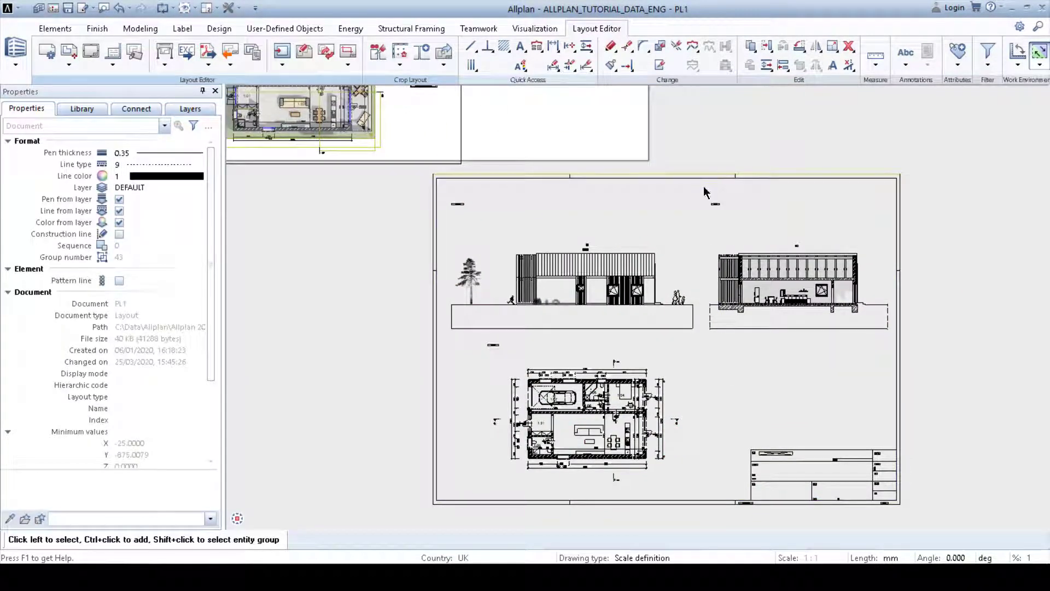
{"action": "mouse_move", "coordinate": [703, 187]}
{"action": "left_mouse_down"}
{"action": "mouse_move", "coordinate": [859, 356]}
{"action": "mouse_move", "coordinate": [894, 350]}
{"action": "left_mouse_up"}
{"action": "key", "text": "Escape"}
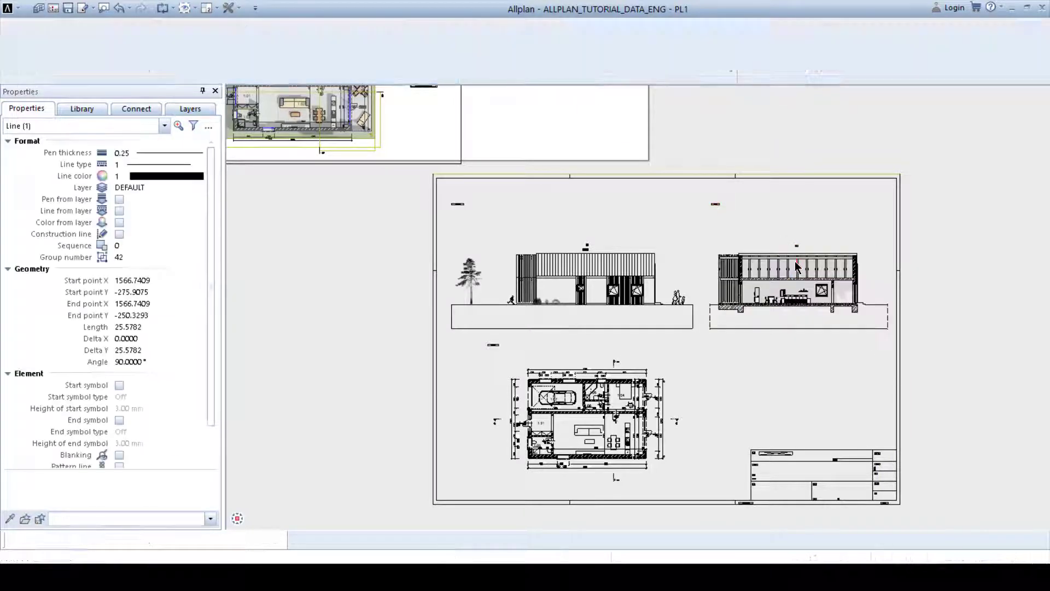
{"action": "mouse_move", "coordinate": [693, 190]}
{"action": "left_mouse_down"}
{"action": "mouse_move", "coordinate": [867, 350]}
{"action": "mouse_move", "coordinate": [892, 347]}
{"action": "left_mouse_up"}
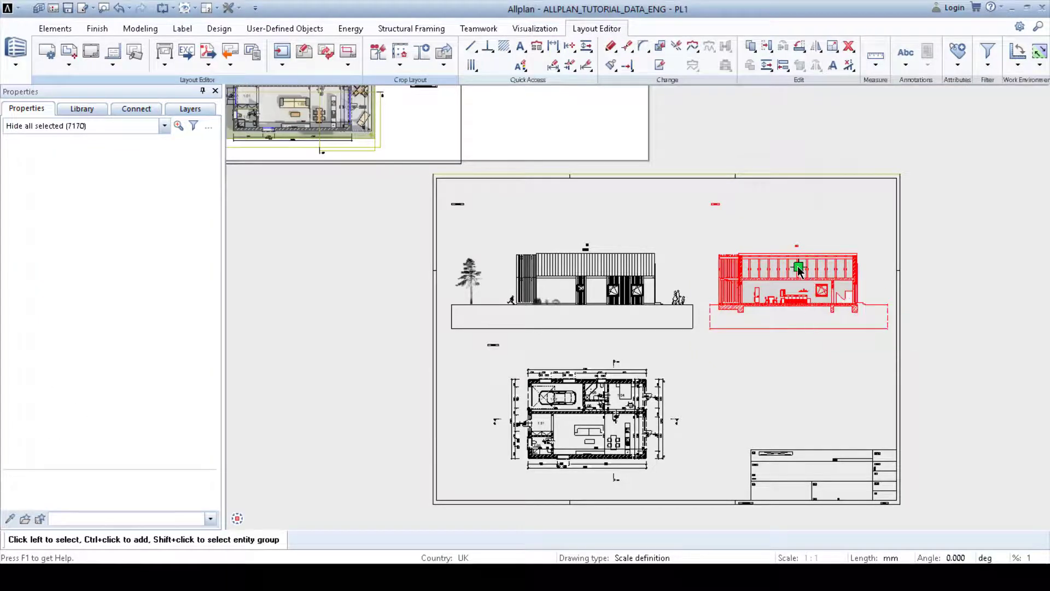
{"action": "left_click", "coordinate": [797, 266]}
{"action": "middle_click_drag", "start_coordinate": [617, 170], "coordinate": [705, 324]}
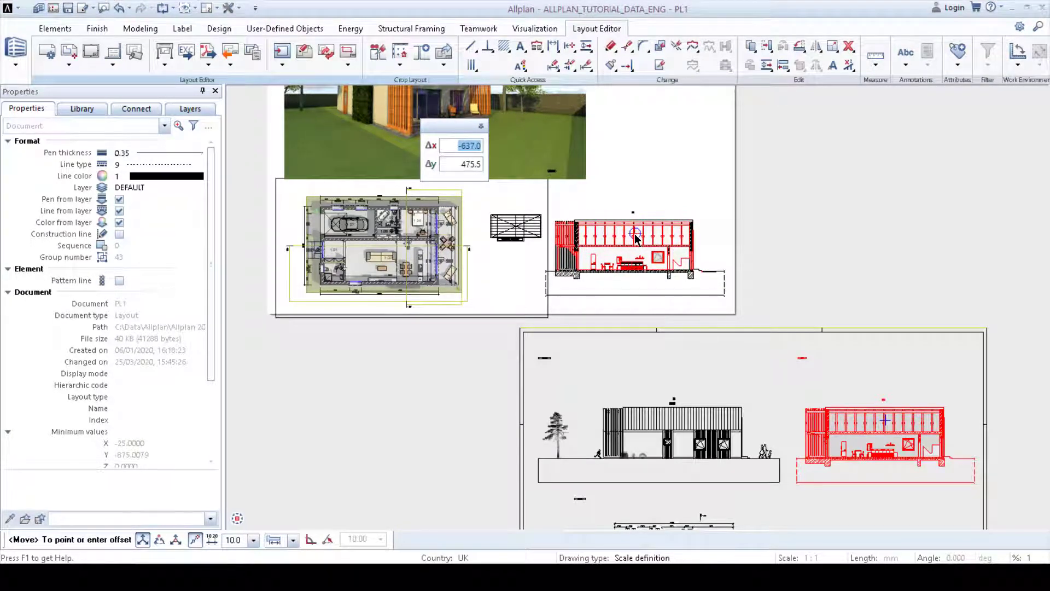
{"action": "left_click", "coordinate": [634, 236]}
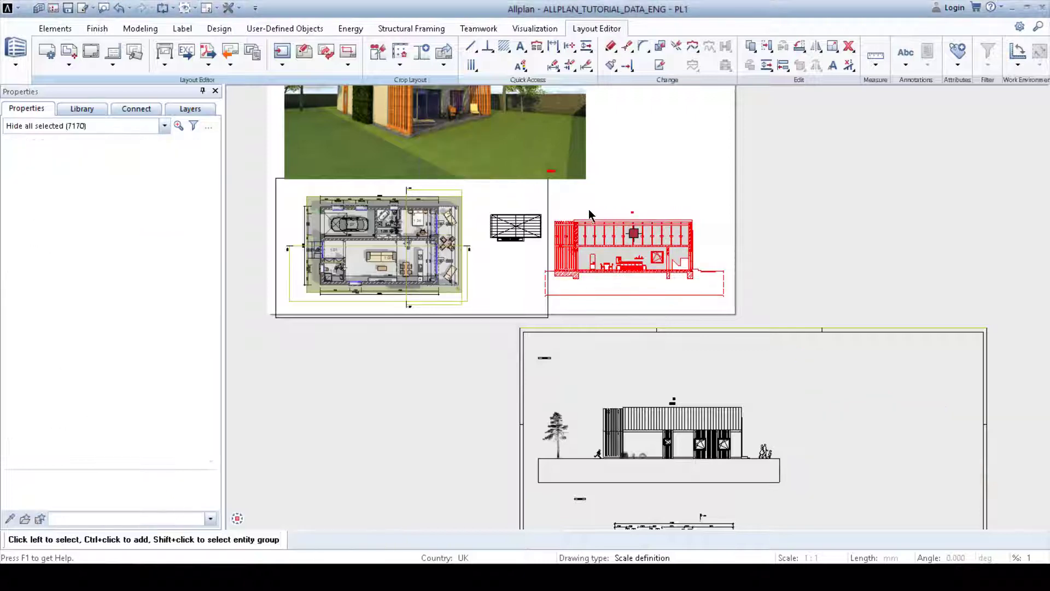
Step: Reposition the section drawing slightly so it sits just below the render image
{"action": "scroll", "coordinate": [554, 178], "scroll_direction": "up", "scroll_amount": 4}
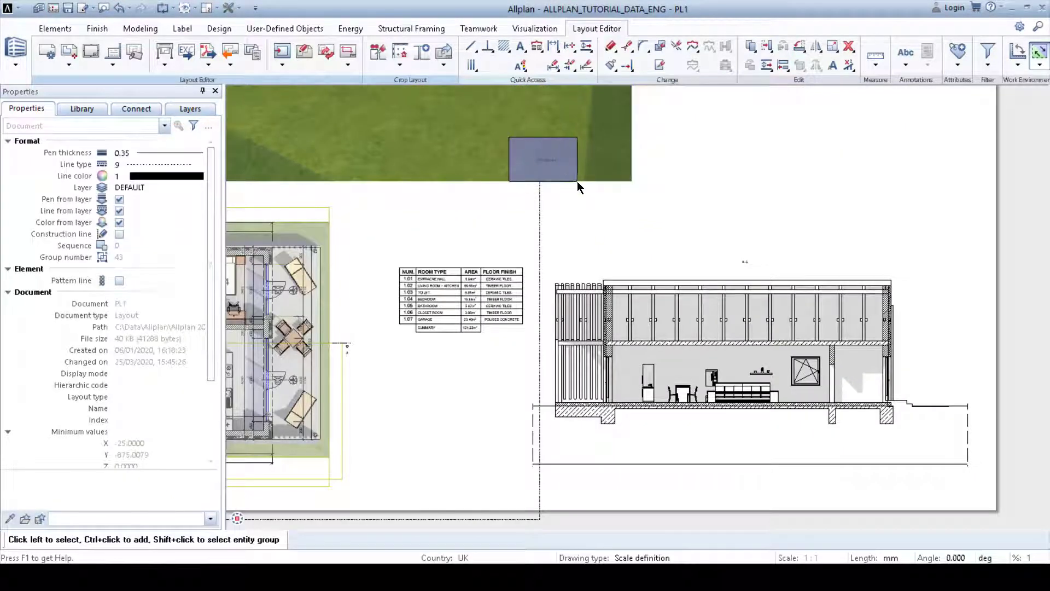
{"action": "left_click", "coordinate": [547, 161]}
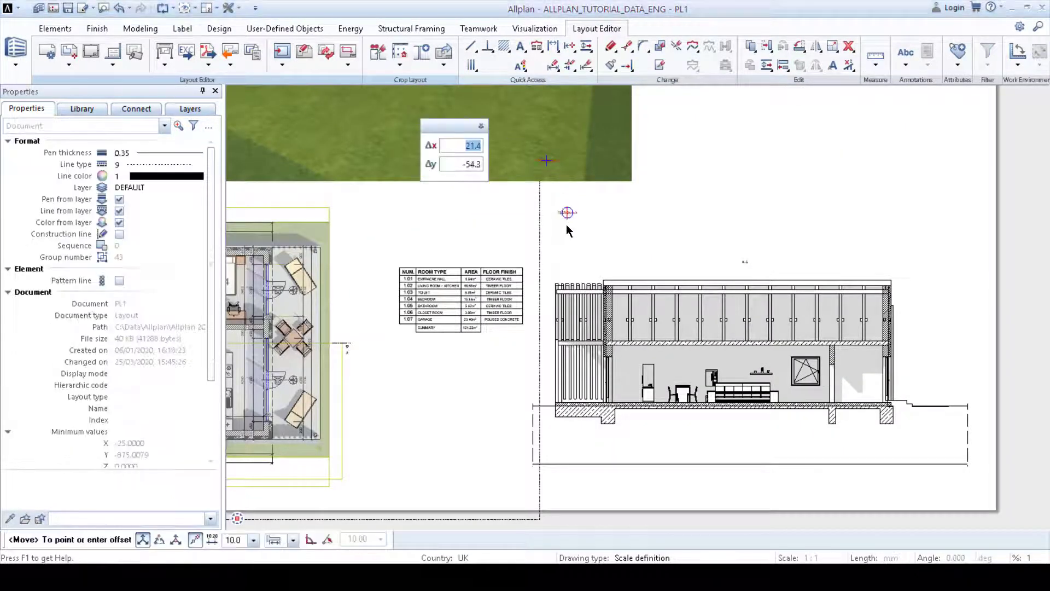
{"action": "left_click", "coordinate": [568, 243]}
Step: Select the floor plan together with its bitmap and shift it slightly left on the sheet
{"action": "scroll", "coordinate": [487, 306], "scroll_direction": "down", "scroll_amount": 1}
{"action": "middle_click_drag", "start_coordinate": [486, 308], "coordinate": [693, 305]}
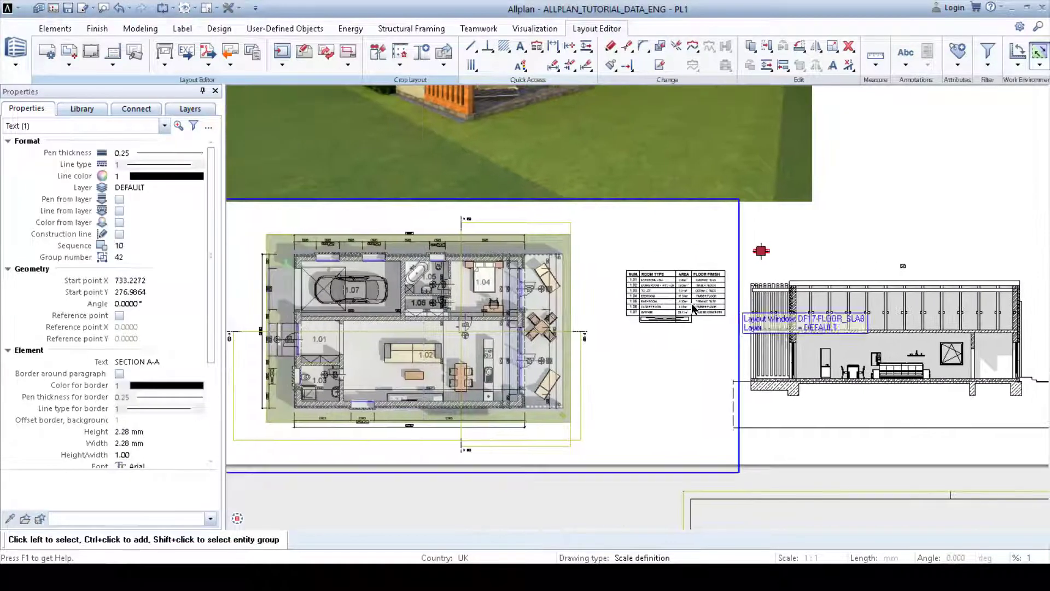
{"action": "key", "text": "Escape"}
{"action": "left_click_drag", "start_coordinate": [490, 235], "coordinate": [665, 291]}
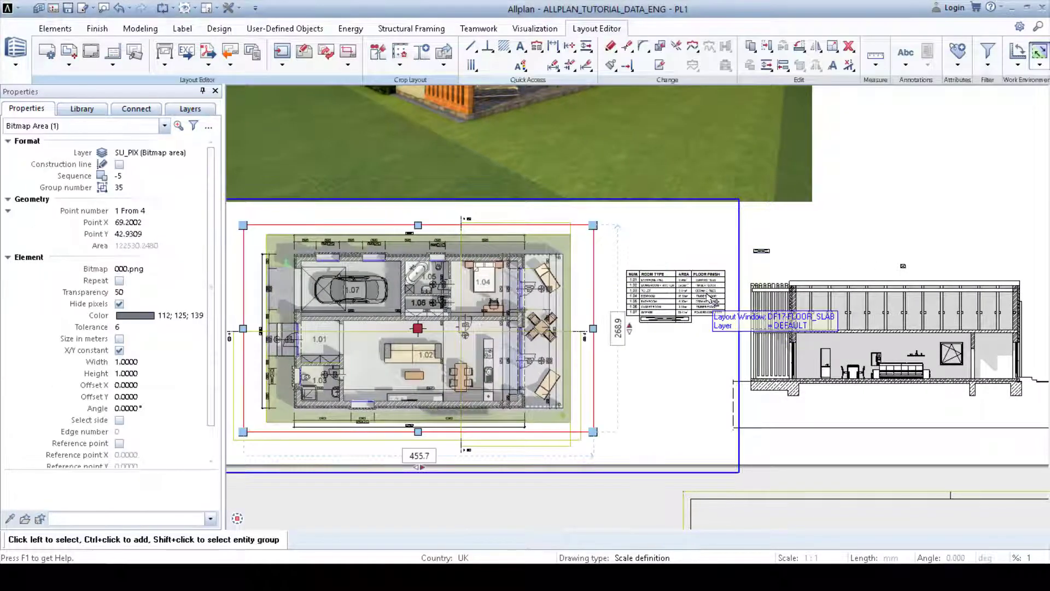
{"action": "left_click", "coordinate": [695, 296], "text": "ctrl"}
{"action": "middle_click_drag", "start_coordinate": [685, 338], "coordinate": [707, 321]}
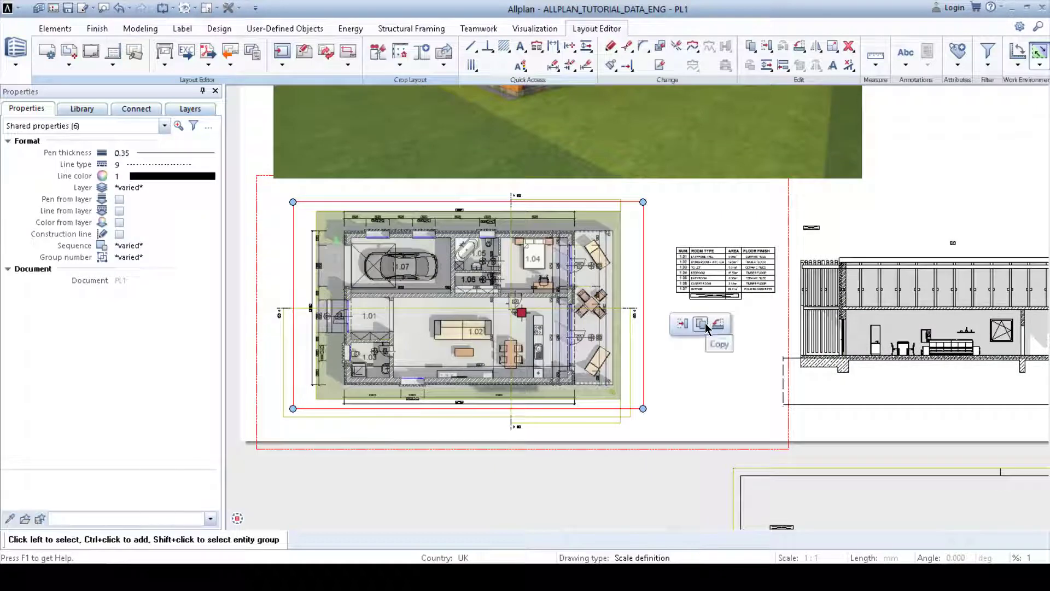
{"action": "left_click", "coordinate": [522, 315]}
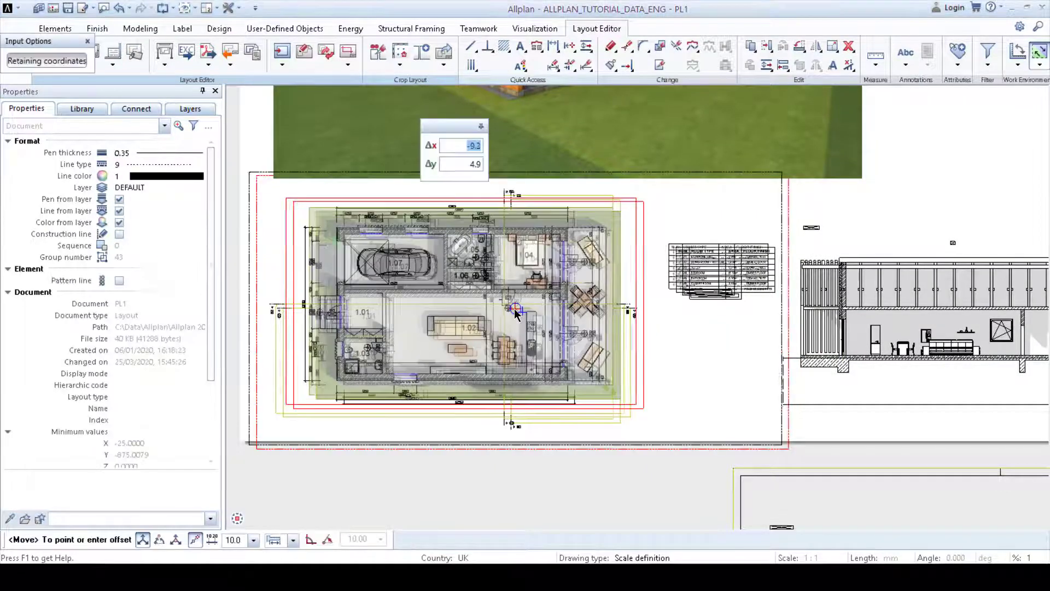
{"action": "left_click", "coordinate": [509, 312]}
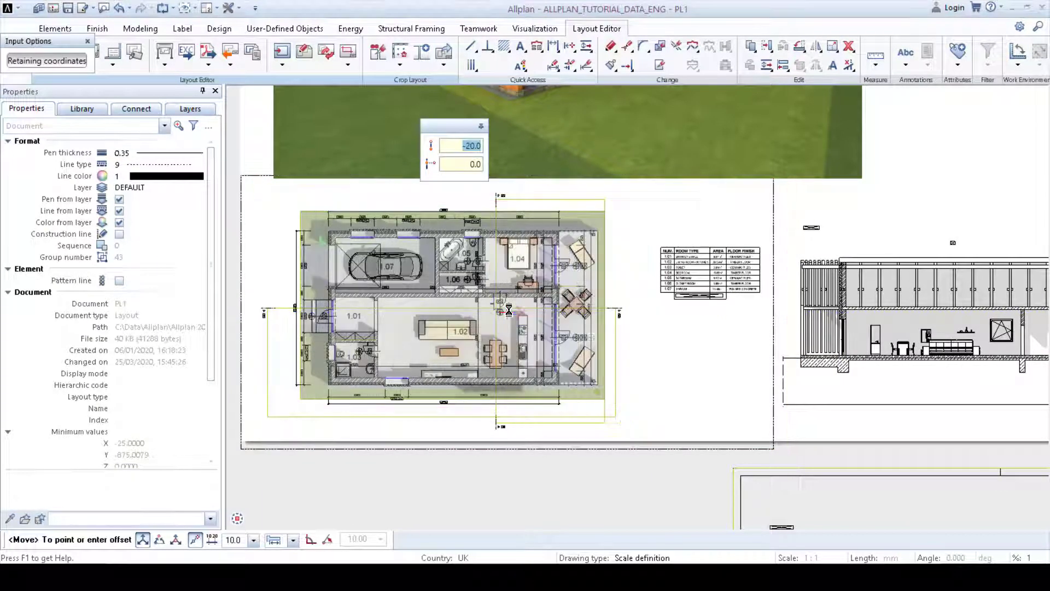
Step: Inspect the labels above the section drawing
{"action": "middle_click_drag", "start_coordinate": [831, 374], "coordinate": [665, 381]}
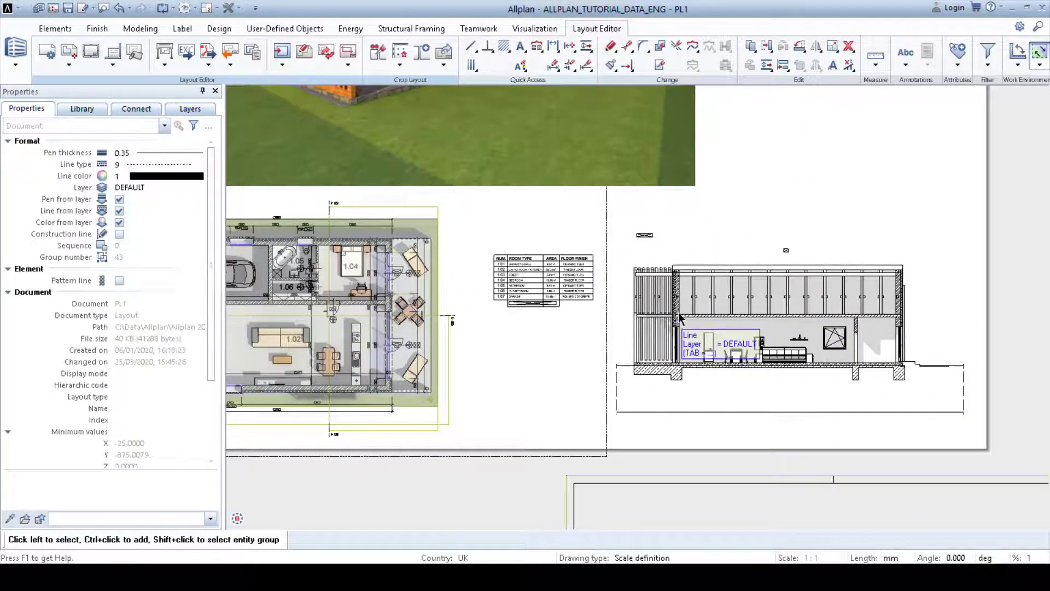
{"action": "middle_click_drag", "start_coordinate": [680, 317], "coordinate": [622, 203]}
{"action": "scroll", "coordinate": [621, 201], "scroll_direction": "down", "scroll_amount": 1}
{"action": "scroll", "coordinate": [605, 135], "scroll_direction": "up", "scroll_amount": 3}
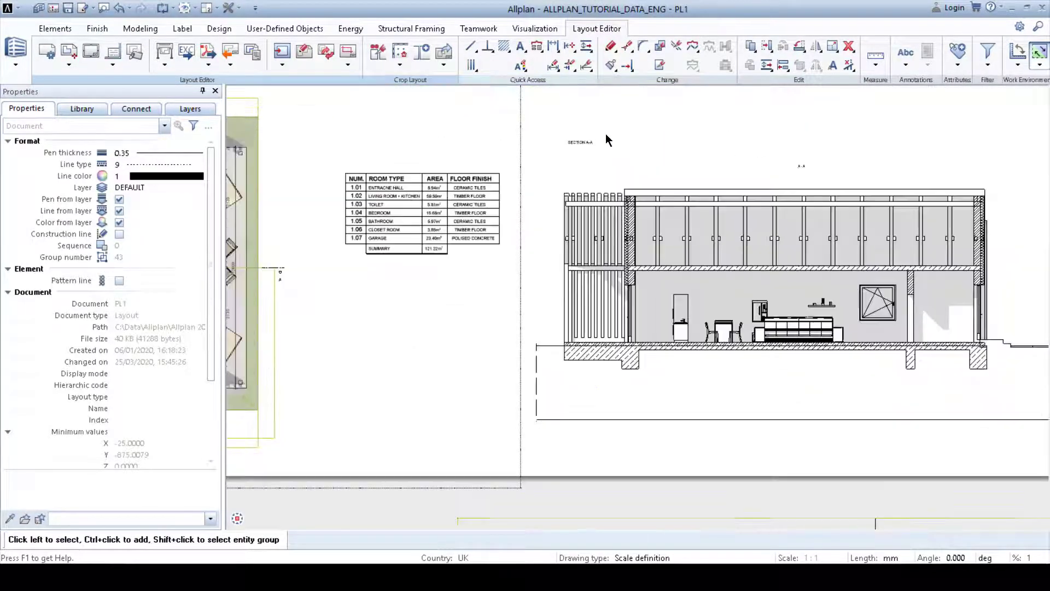
{"action": "middle_click_drag", "start_coordinate": [710, 157], "coordinate": [651, 188]}
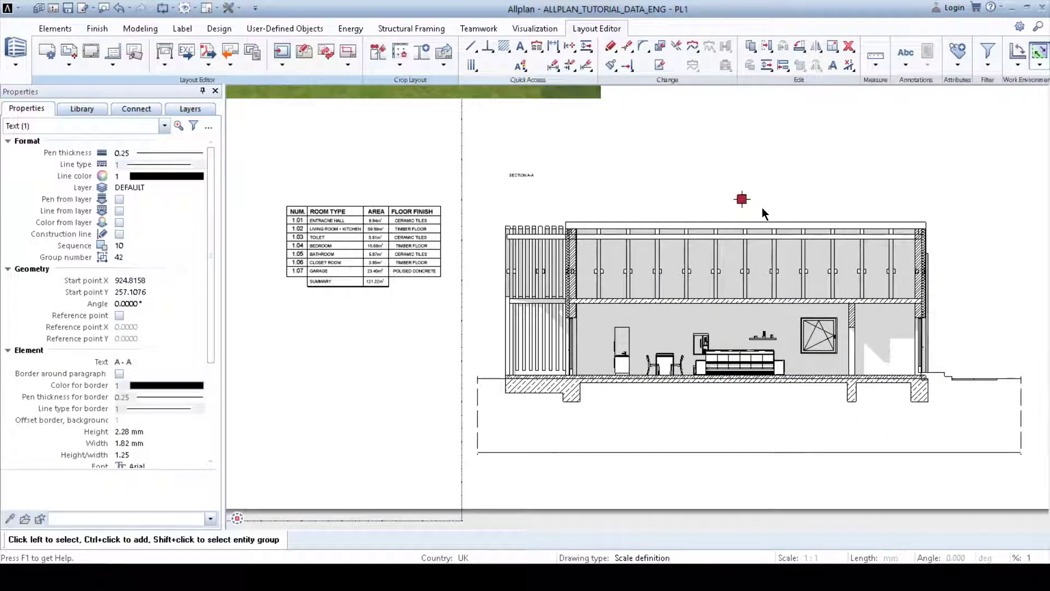
{"action": "middle_click_drag", "start_coordinate": [763, 217], "coordinate": [669, 222]}
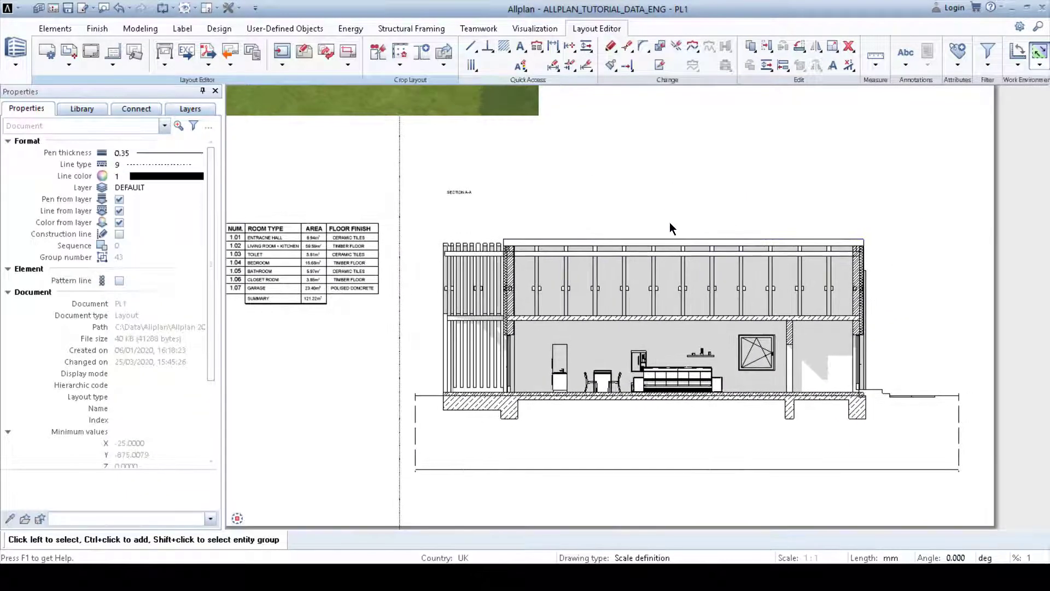
Step: Set the SECTION A-A title's text height to 5.00 mm
{"action": "scroll", "coordinate": [470, 197], "scroll_direction": "up", "scroll_amount": 2}
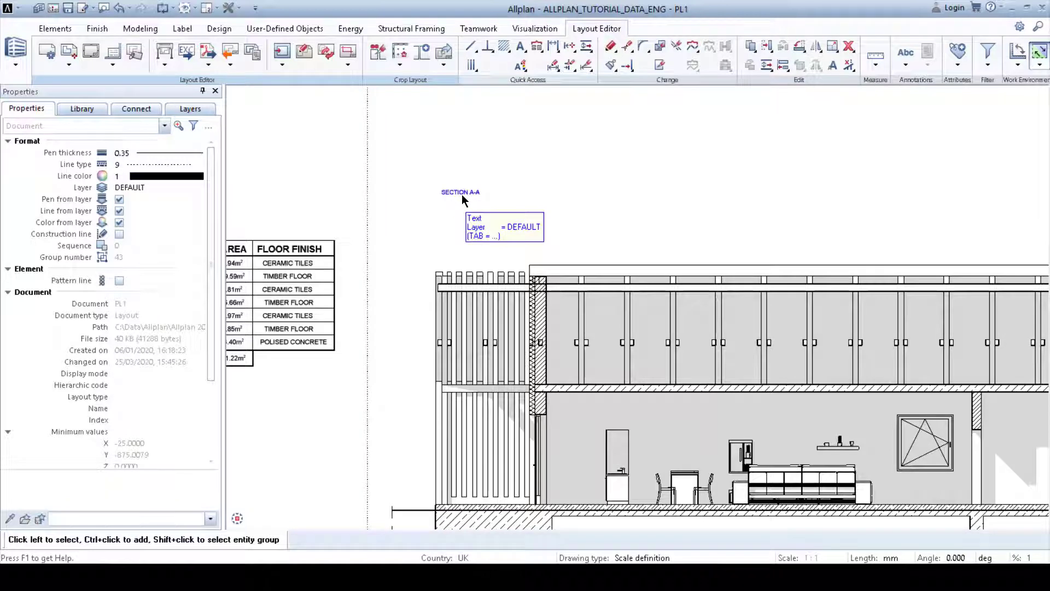
{"action": "double_click", "coordinate": [462, 195]}
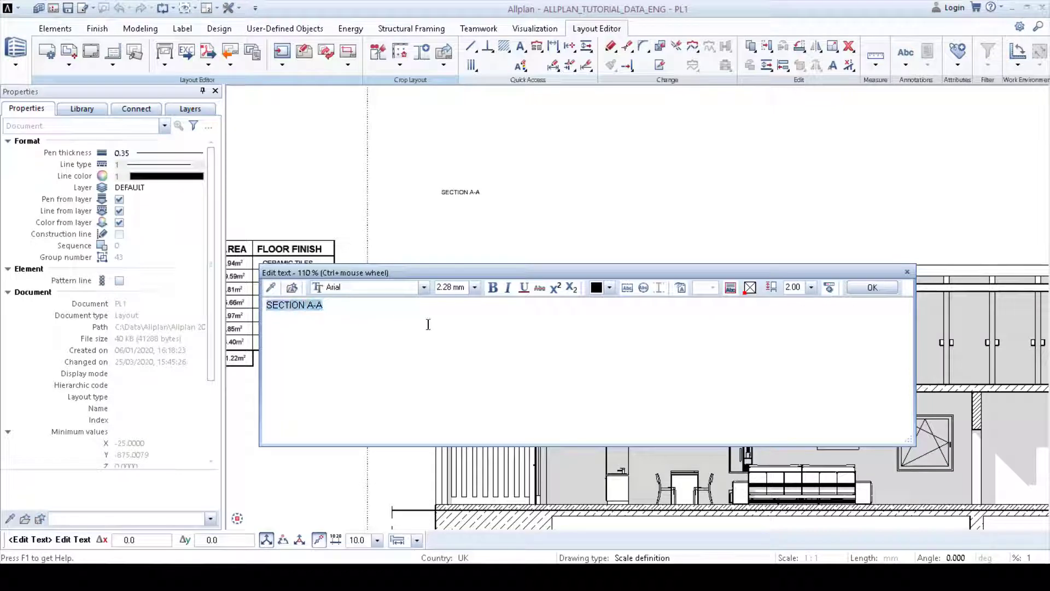
{"action": "left_click", "coordinate": [475, 288]}
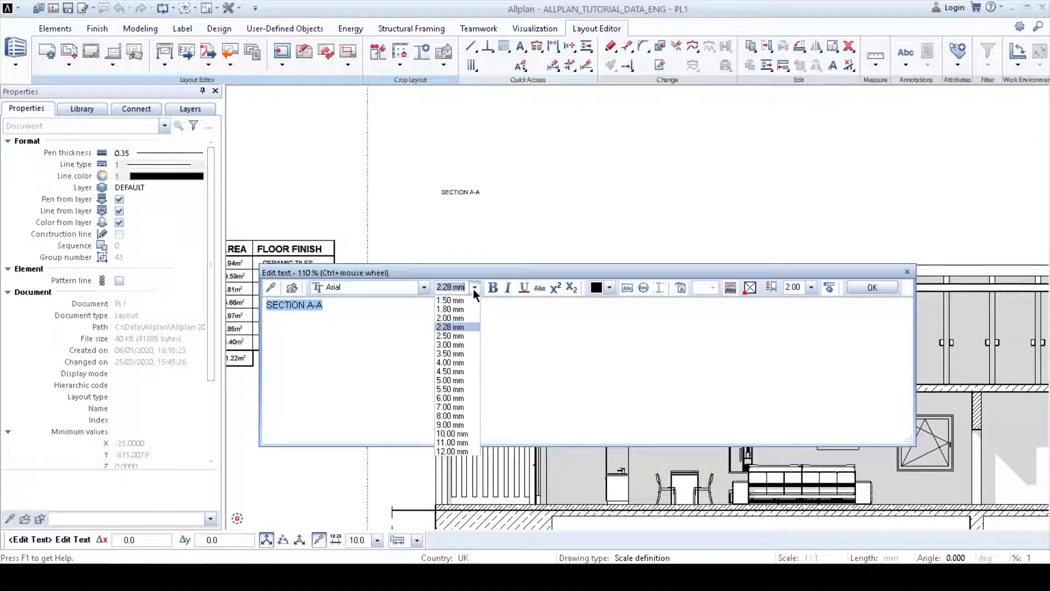
{"action": "left_click", "coordinate": [457, 380]}
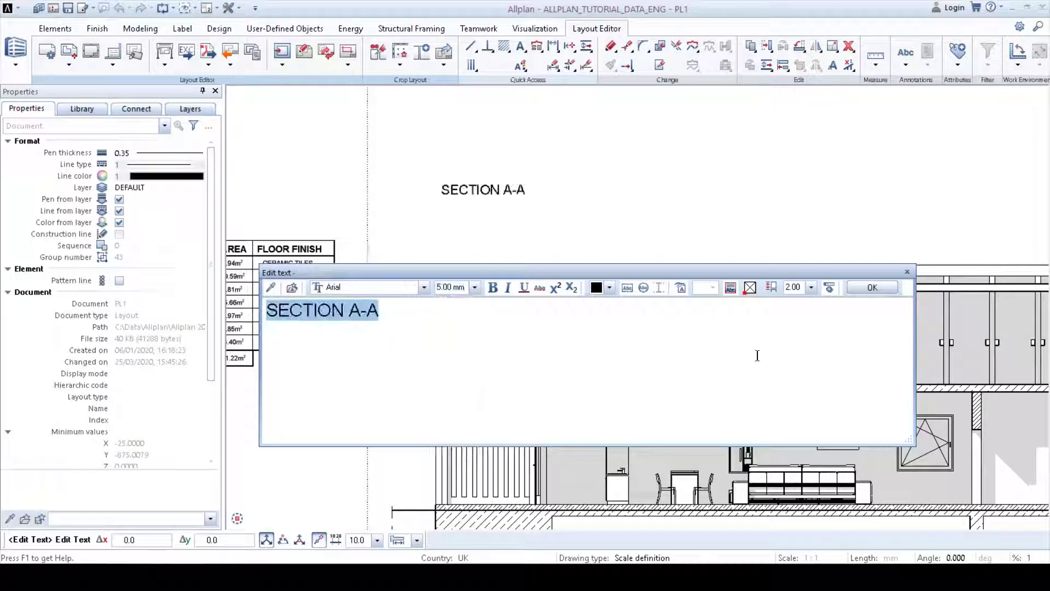
{"action": "left_click", "coordinate": [871, 288]}
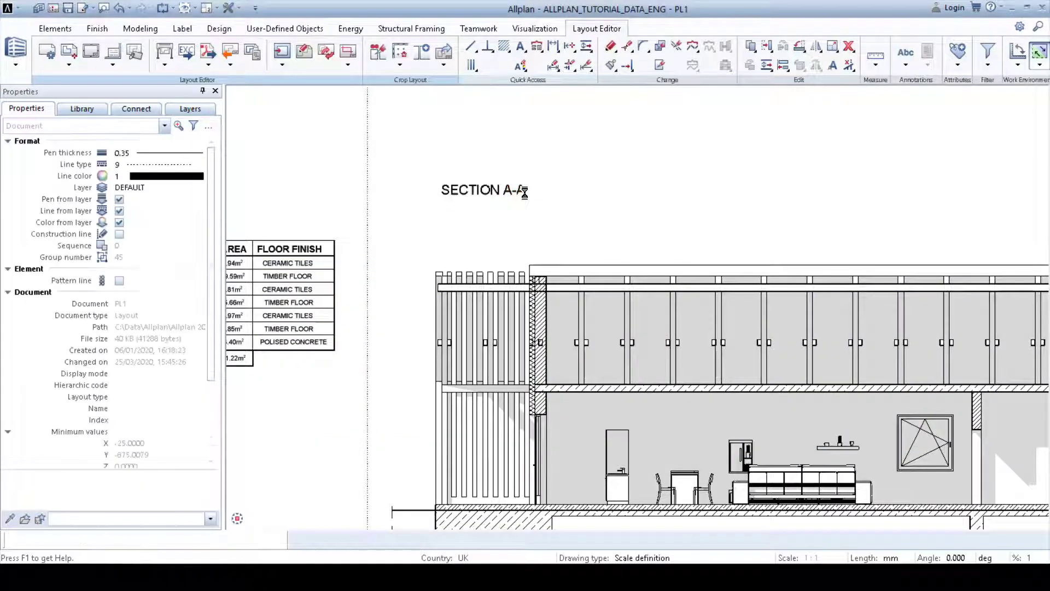
Step: Extend the section title to read SECTION A-A 1:50
{"action": "double_click", "coordinate": [524, 191]}
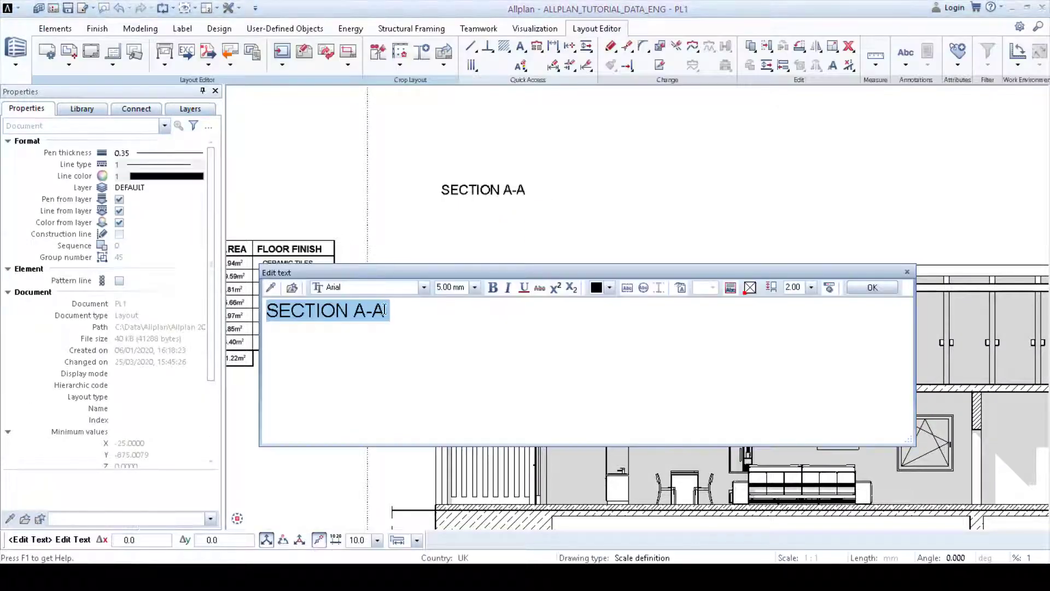
{"action": "left_click", "coordinate": [396, 314]}
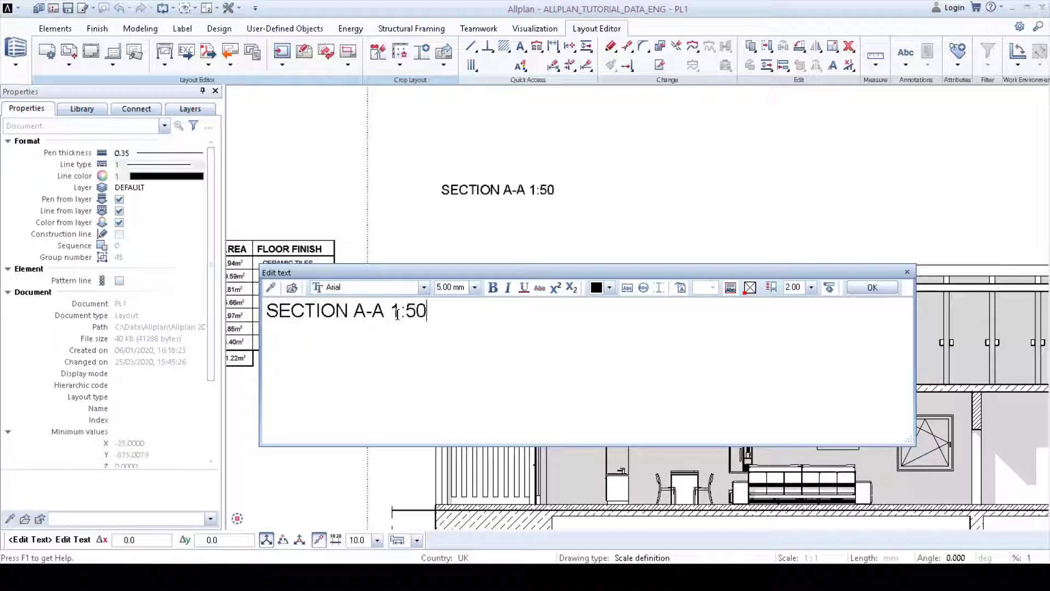
{"action": "left_click", "coordinate": [871, 288]}
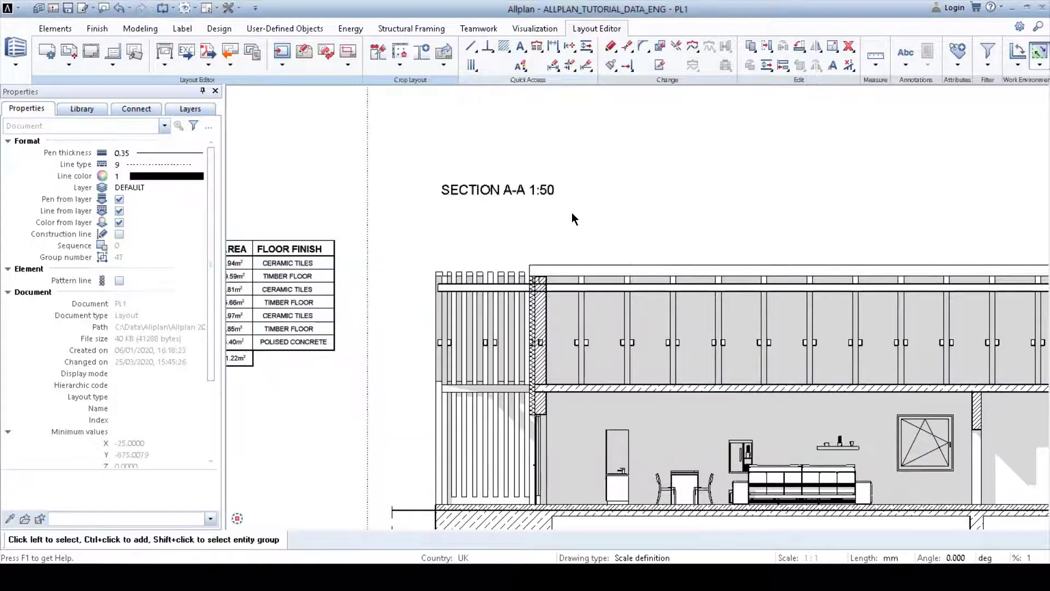
Step: Move the section title higher above the section drawing
{"action": "scroll", "coordinate": [511, 222], "scroll_direction": "down", "scroll_amount": 3}
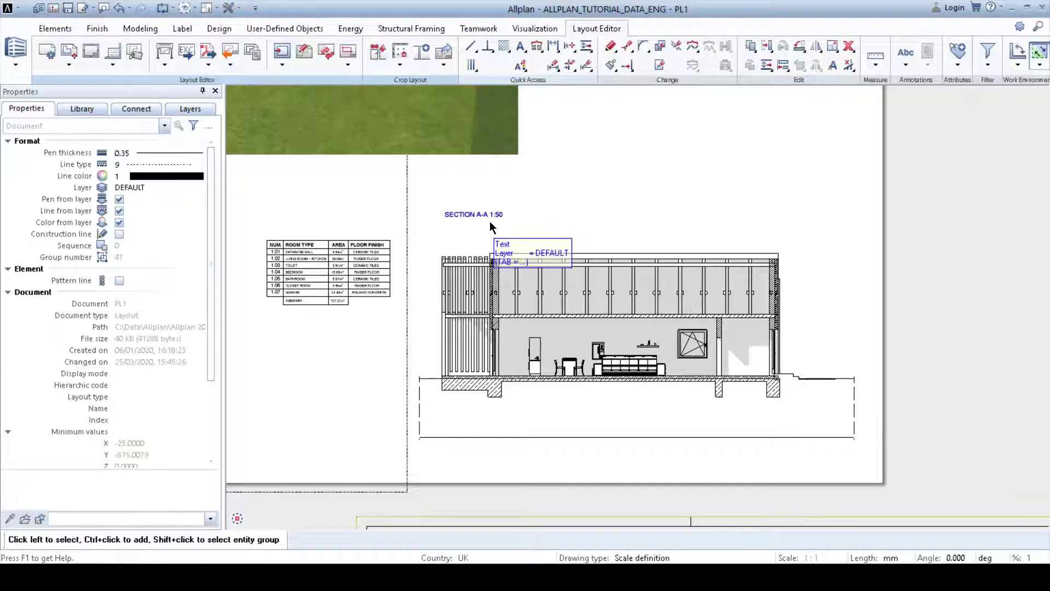
{"action": "left_click", "coordinate": [473, 214]}
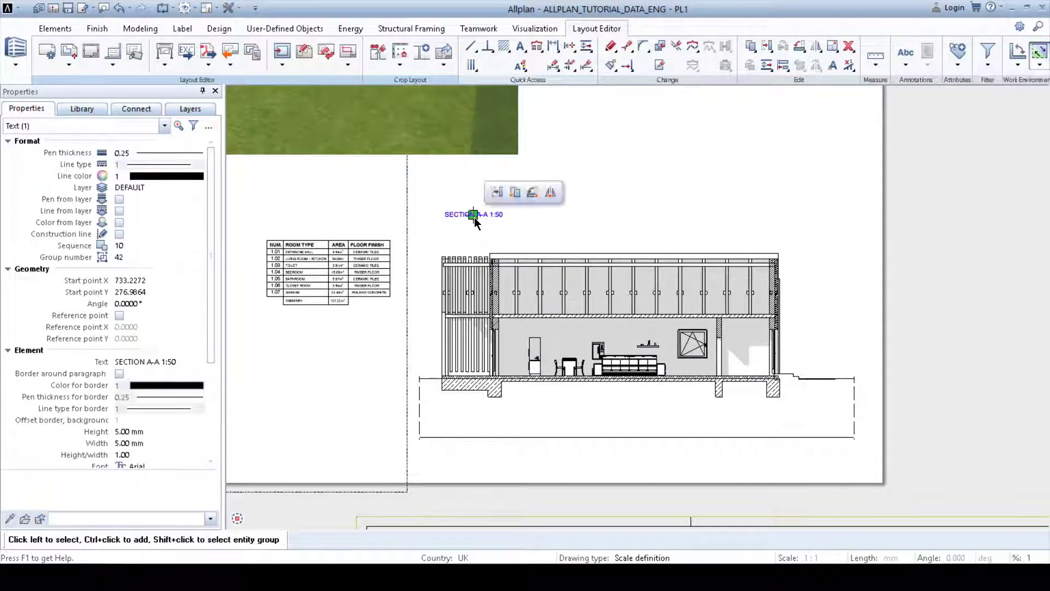
{"action": "left_click", "coordinate": [474, 215]}
{"action": "middle_click_drag", "start_coordinate": [477, 186], "coordinate": [671, 307]}
{"action": "left_click", "coordinate": [510, 256]}
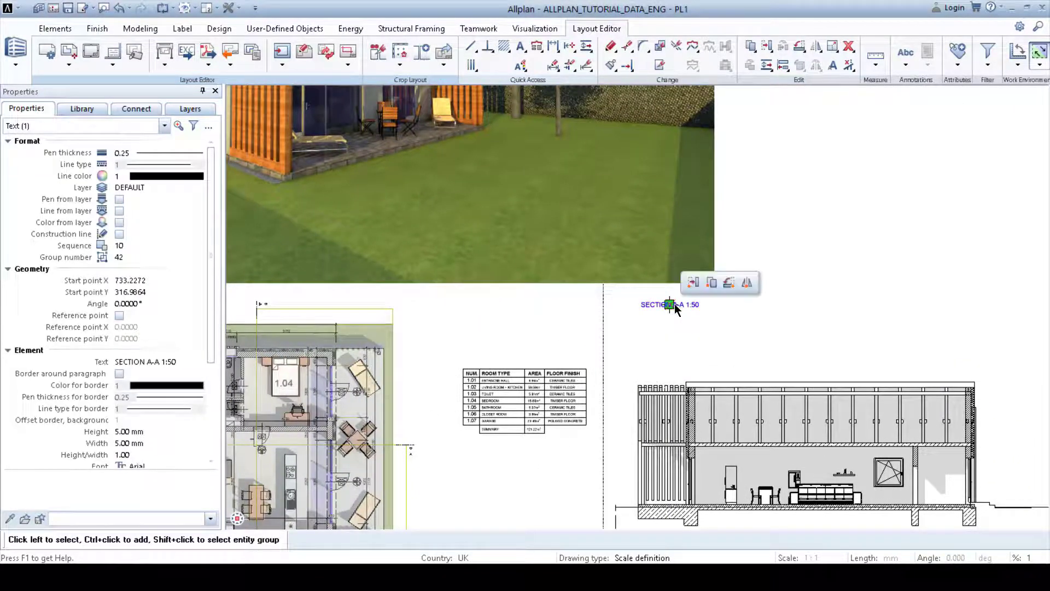
{"action": "left_click", "coordinate": [672, 305]}
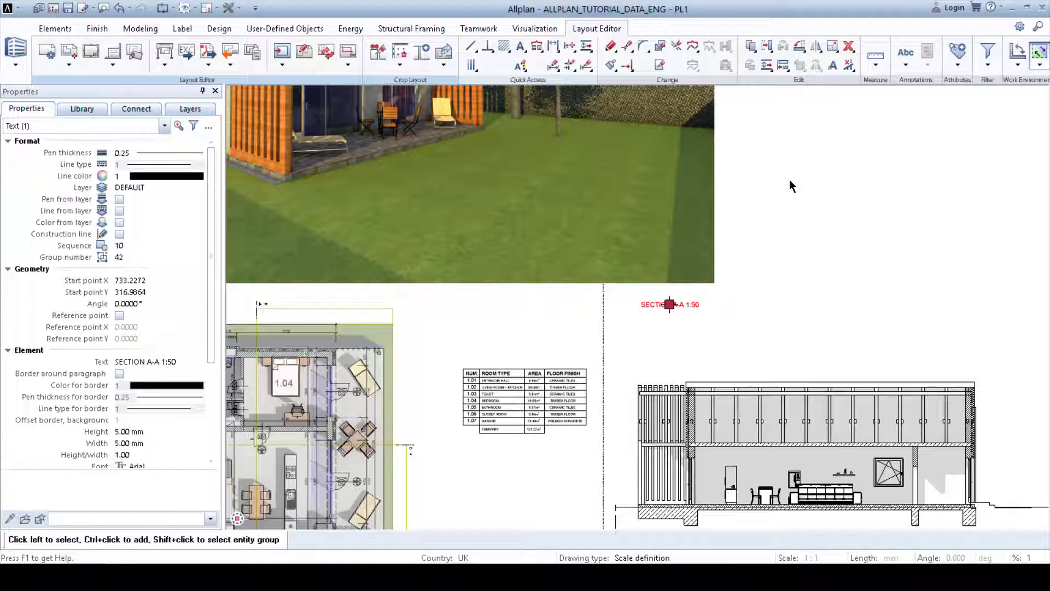
Step: Copy the section title to a position above the floor plan
{"action": "left_click", "coordinate": [751, 46]}
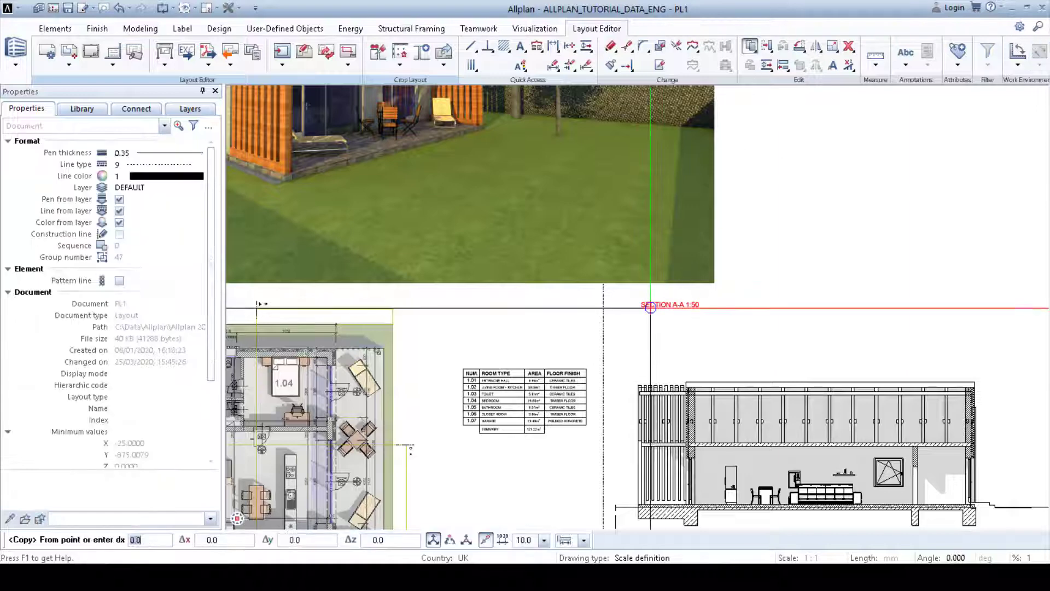
{"action": "left_click", "coordinate": [637, 306]}
{"action": "middle_click_drag", "start_coordinate": [484, 309], "coordinate": [821, 322]}
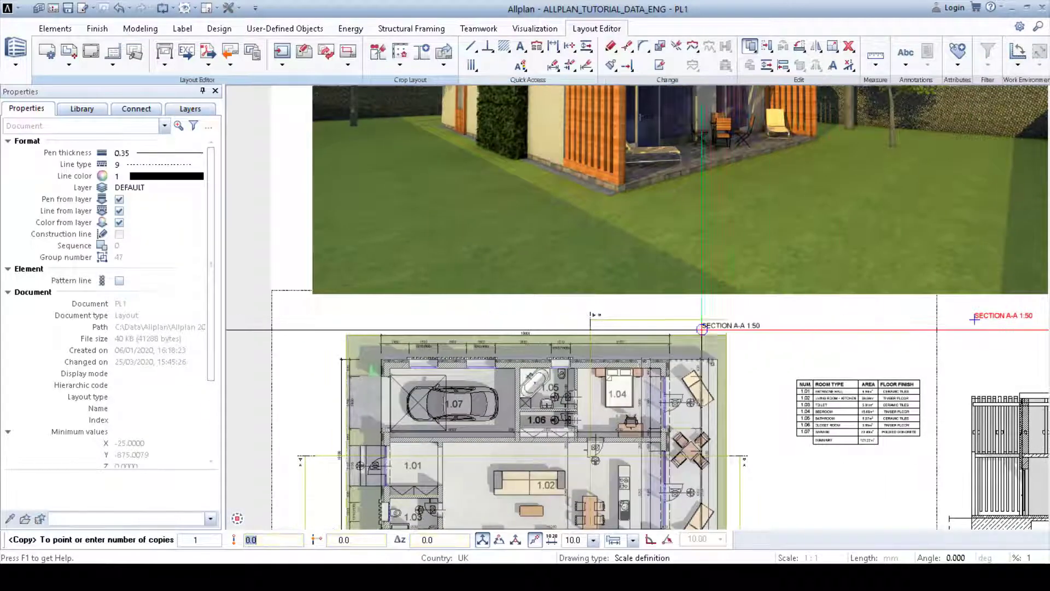
{"action": "left_click", "coordinate": [349, 322]}
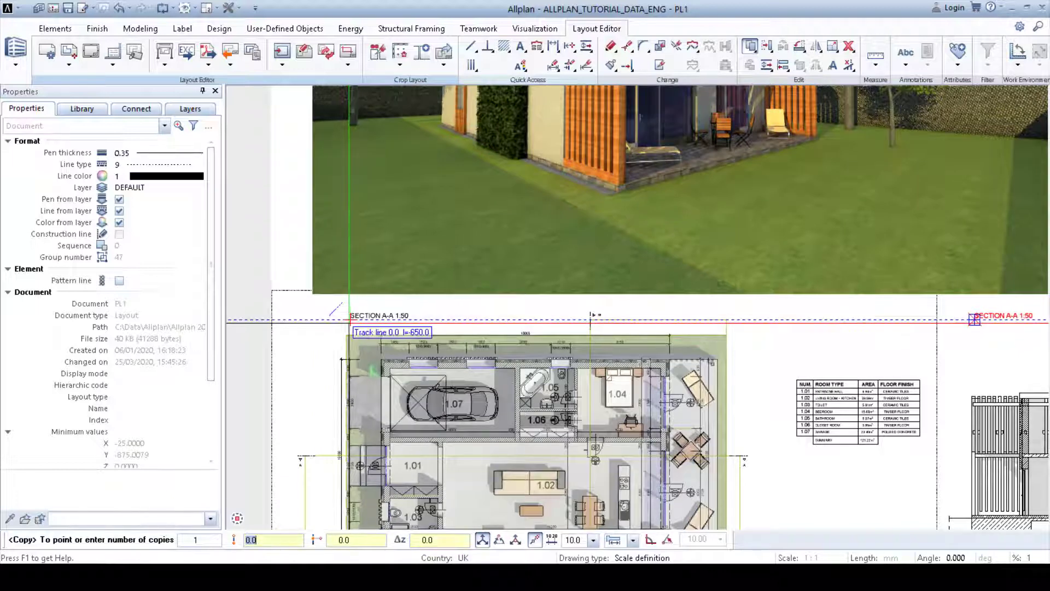
{"action": "key", "text": "Escape"}
Step: Edit the copied title above the floor plan to read PLAN 1:50
{"action": "scroll", "coordinate": [373, 327], "scroll_direction": "up", "scroll_amount": 1}
{"action": "scroll", "coordinate": [373, 326], "scroll_direction": "up", "scroll_amount": 1}
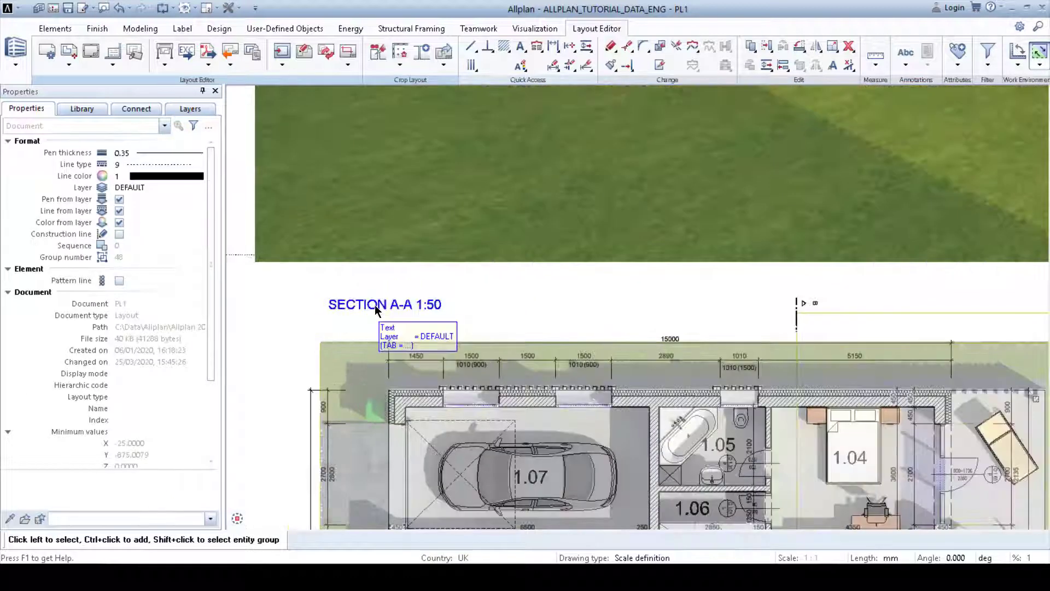
{"action": "double_click", "coordinate": [379, 306]}
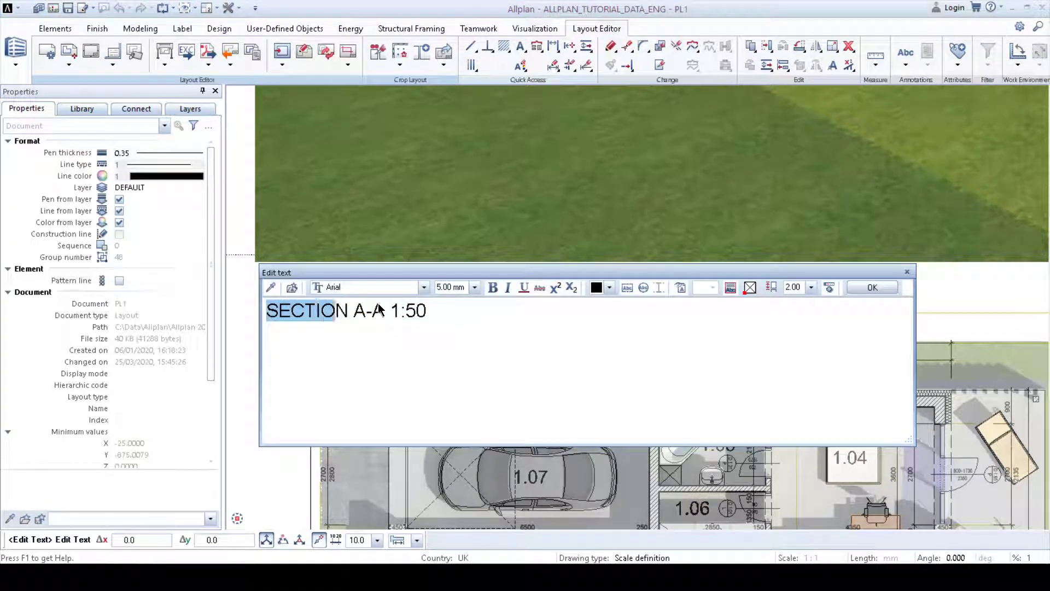
{"action": "type", "text": "plan"}
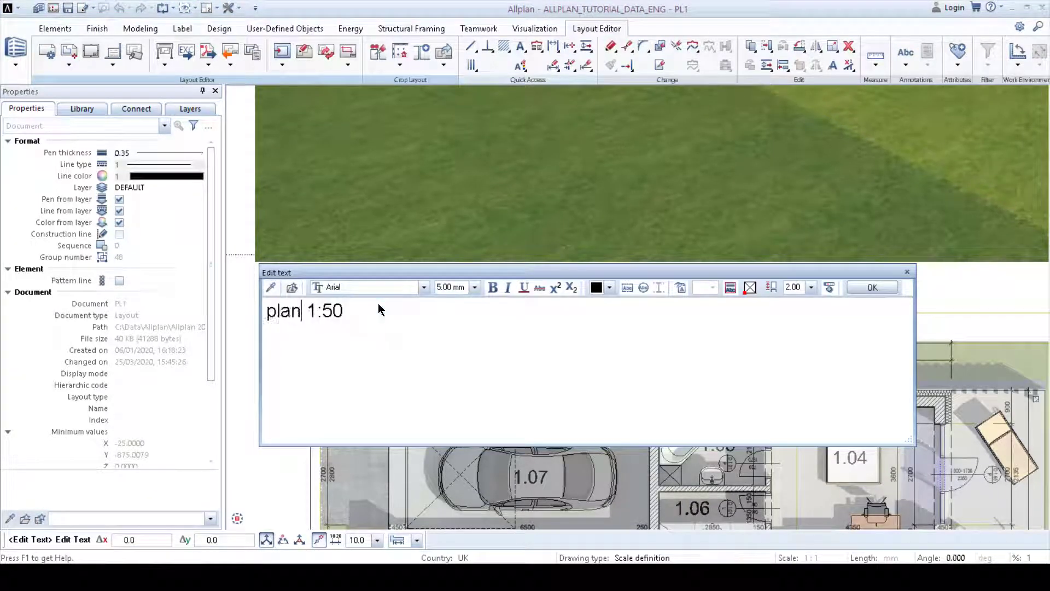
{"action": "key", "text": "BackSpace"}
{"action": "key", "text": "BackSpace"}
{"action": "key", "text": "BackSpace"}
{"action": "key", "text": "BackSpace"}
{"action": "type", "text": "PLAN"}
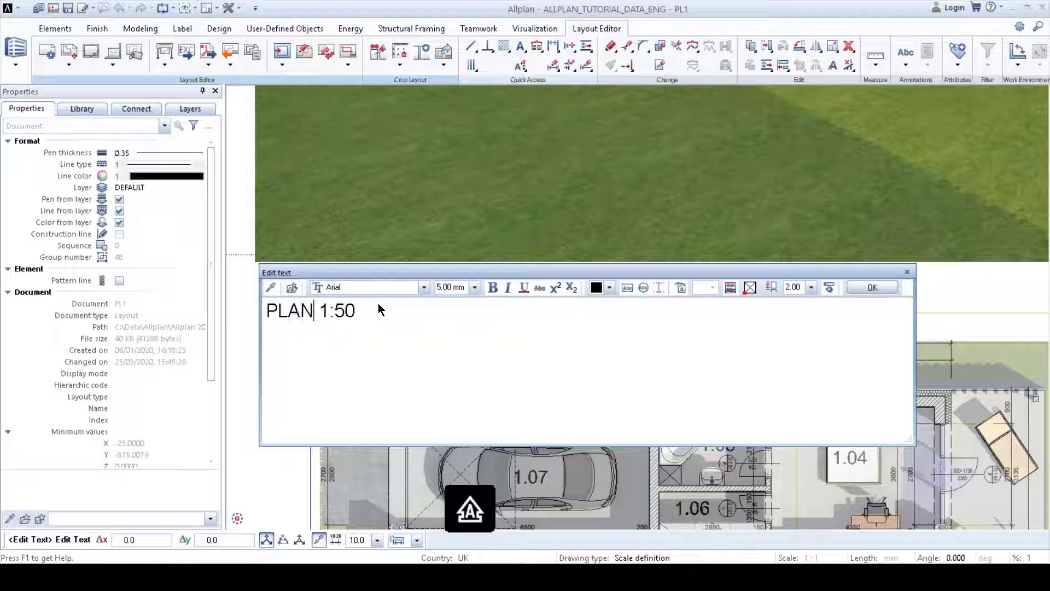
{"action": "left_click", "coordinate": [870, 288]}
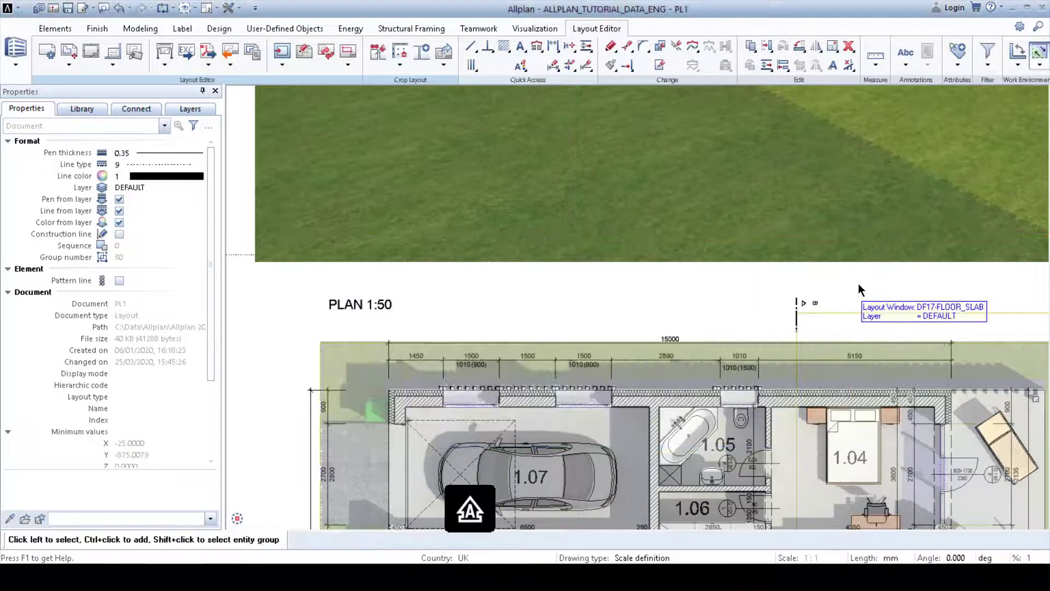
{"action": "scroll", "coordinate": [810, 294], "scroll_direction": "down", "scroll_amount": 3}
{"action": "middle_click_drag", "start_coordinate": [799, 301], "coordinate": [659, 215]}
{"action": "left_click_drag", "start_coordinate": [660, 218], "coordinate": [1028, 426]}
{"action": "left_click", "coordinate": [854, 321]}
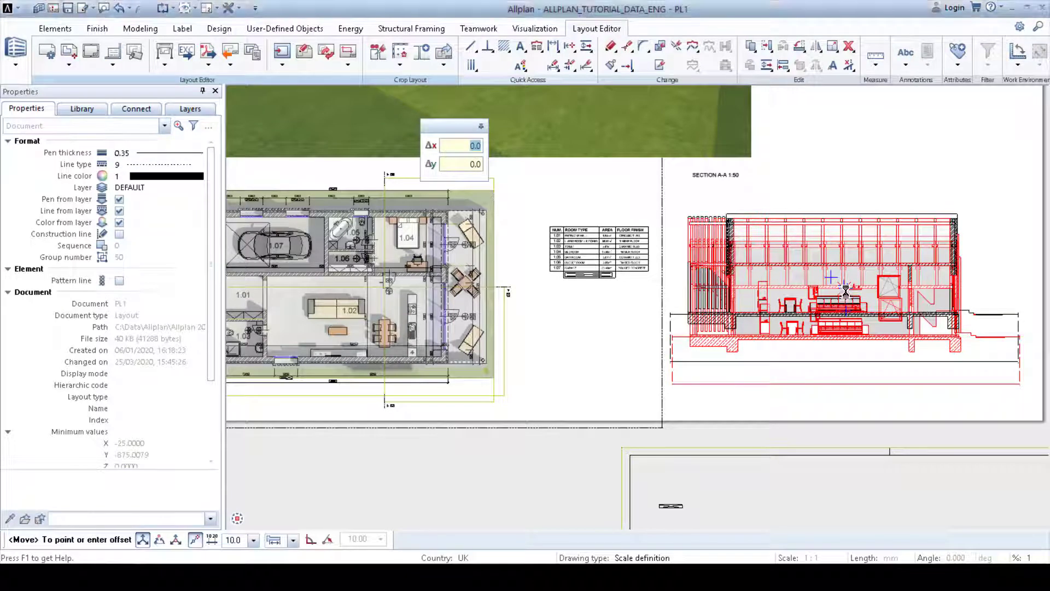
{"action": "left_click", "coordinate": [846, 306]}
{"action": "key", "text": "Escape"}
Step: Select the original imported PDF drawing lying off the sheet and delete it
{"action": "middle_click_drag", "start_coordinate": [844, 304], "coordinate": [648, 215]}
{"action": "scroll", "coordinate": [696, 331], "scroll_direction": "down", "scroll_amount": 4}
{"action": "middle_click_drag", "start_coordinate": [525, 249], "coordinate": [520, 224]}
{"action": "left_click_drag", "start_coordinate": [515, 213], "coordinate": [964, 492]}
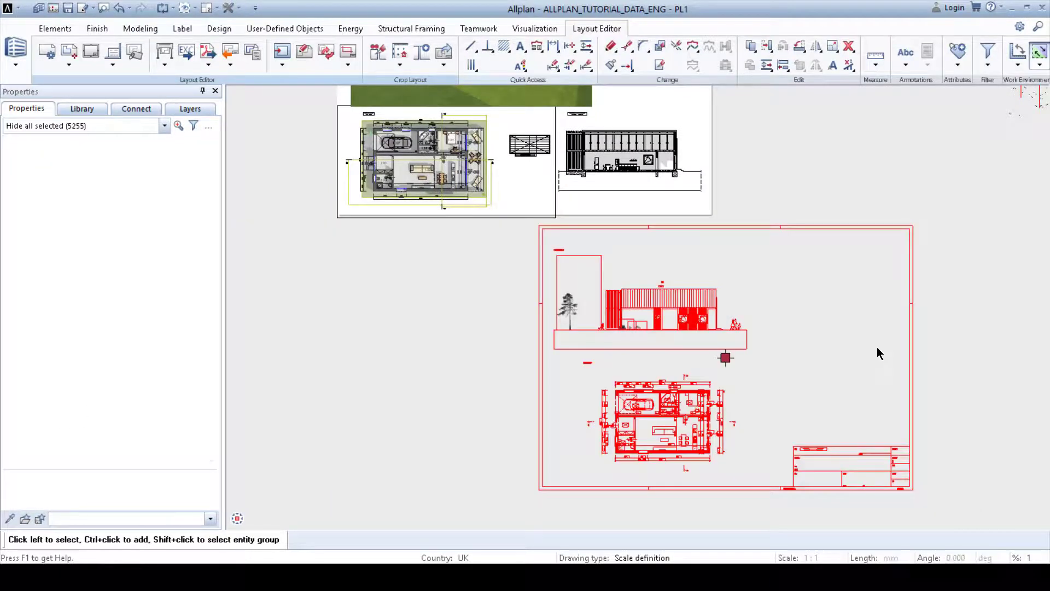
{"action": "key", "text": "Delete"}
{"action": "scroll", "coordinate": [677, 332], "scroll_direction": "up", "scroll_amount": 5}
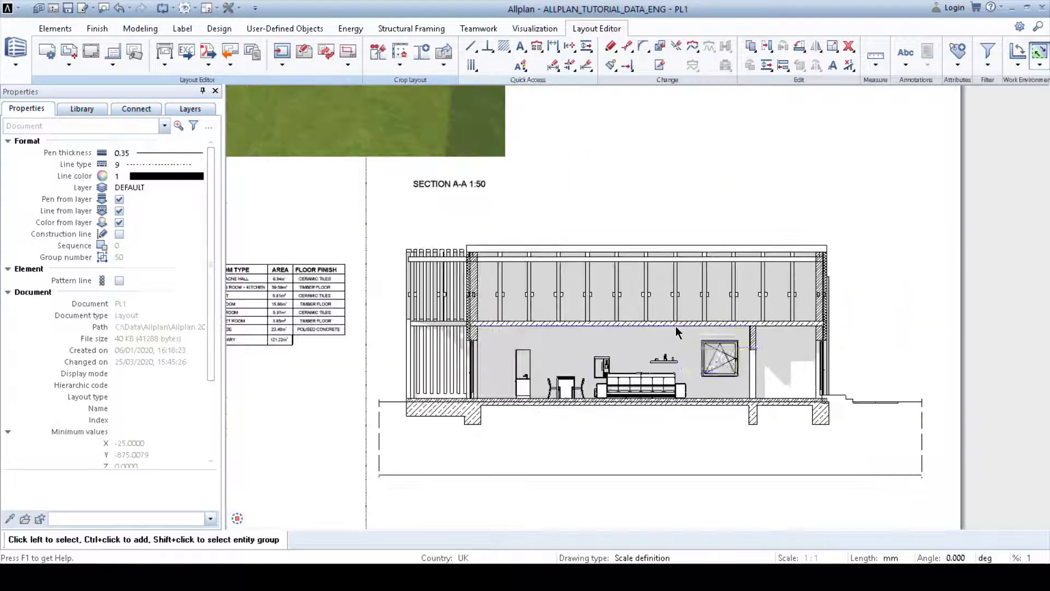
{"action": "middle_click_drag", "start_coordinate": [676, 327], "coordinate": [714, 285]}
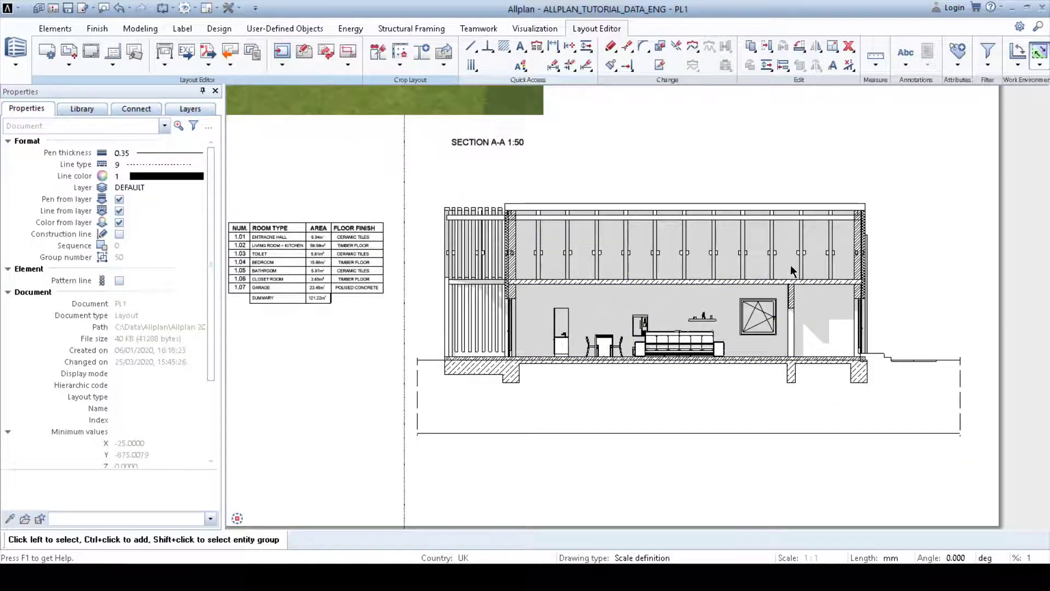
{"action": "scroll", "coordinate": [594, 275], "scroll_direction": "down", "scroll_amount": 1}
{"action": "middle_click_drag", "start_coordinate": [374, 266], "coordinate": [740, 265]}
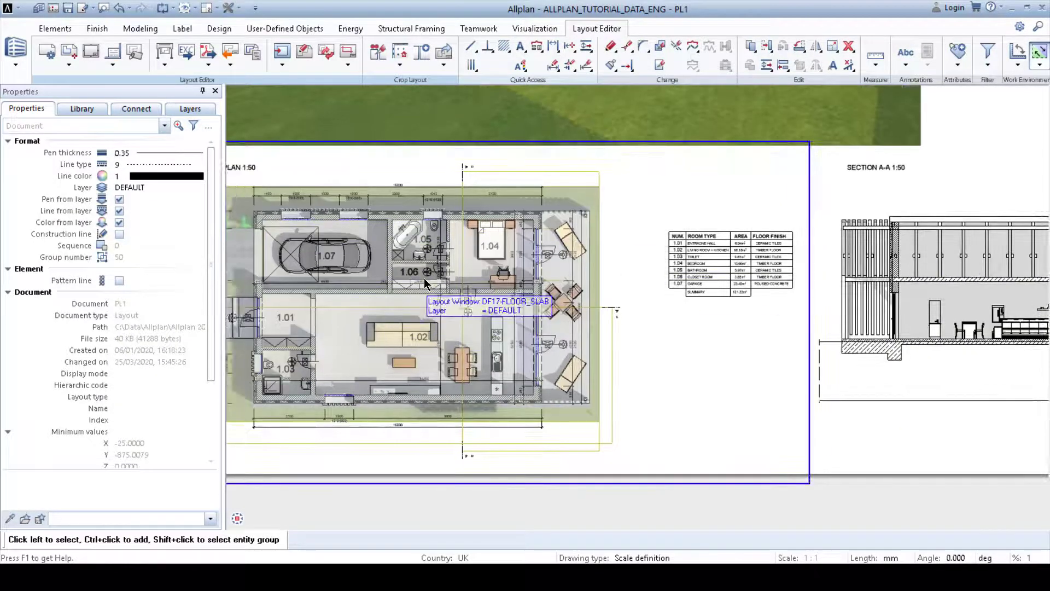
{"action": "middle_click_drag", "start_coordinate": [787, 313], "coordinate": [403, 293]}
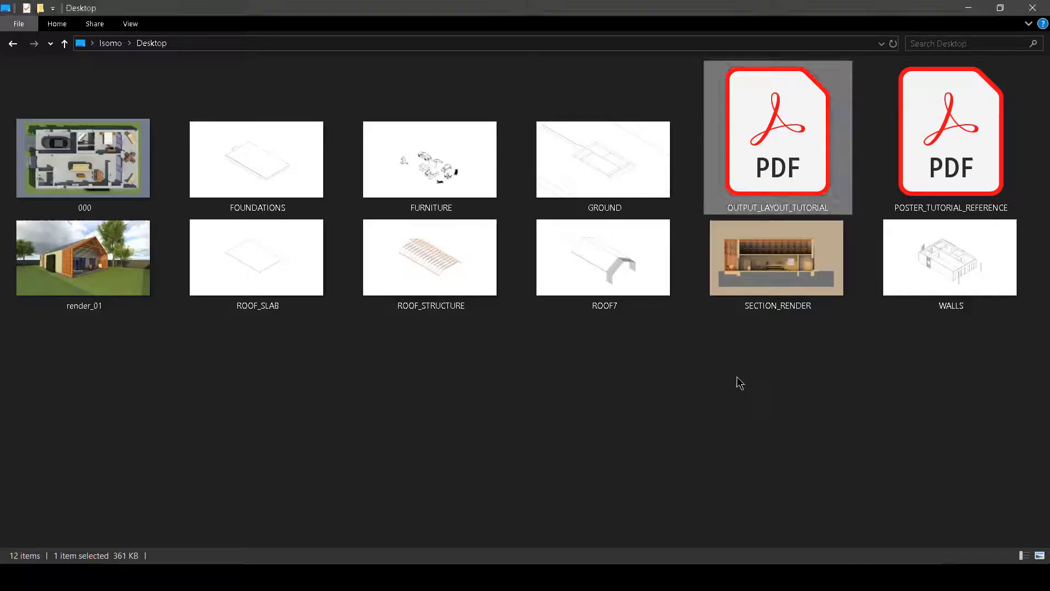
Step: Import SECTION_RENDER.jpg from the desktop as a bitmap area and place it beside the layout sheet
{"action": "left_click", "coordinate": [737, 376]}
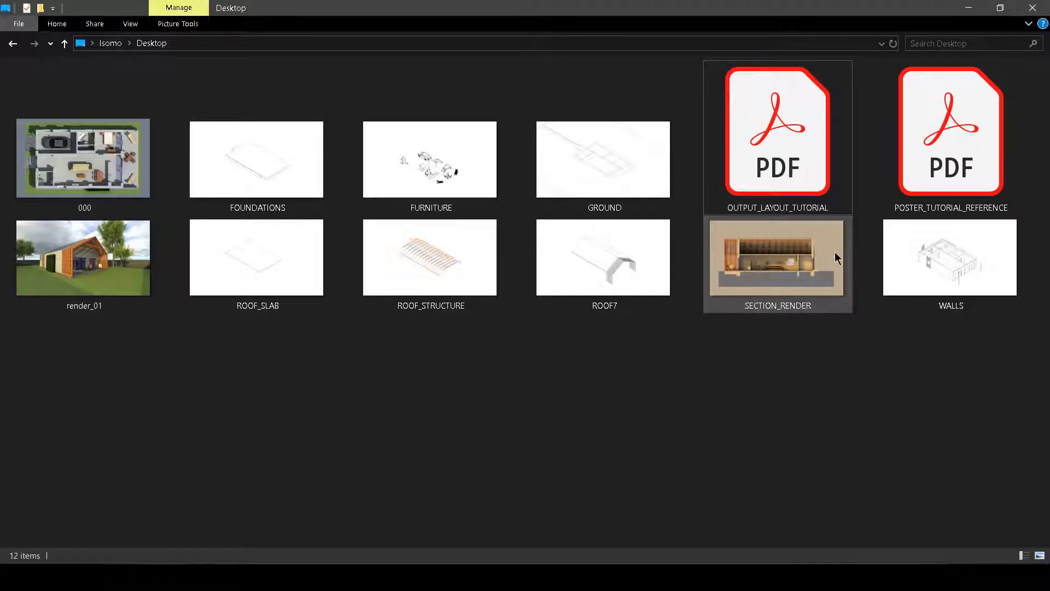
{"action": "left_click_drag", "start_coordinate": [759, 249], "coordinate": [294, 517]}
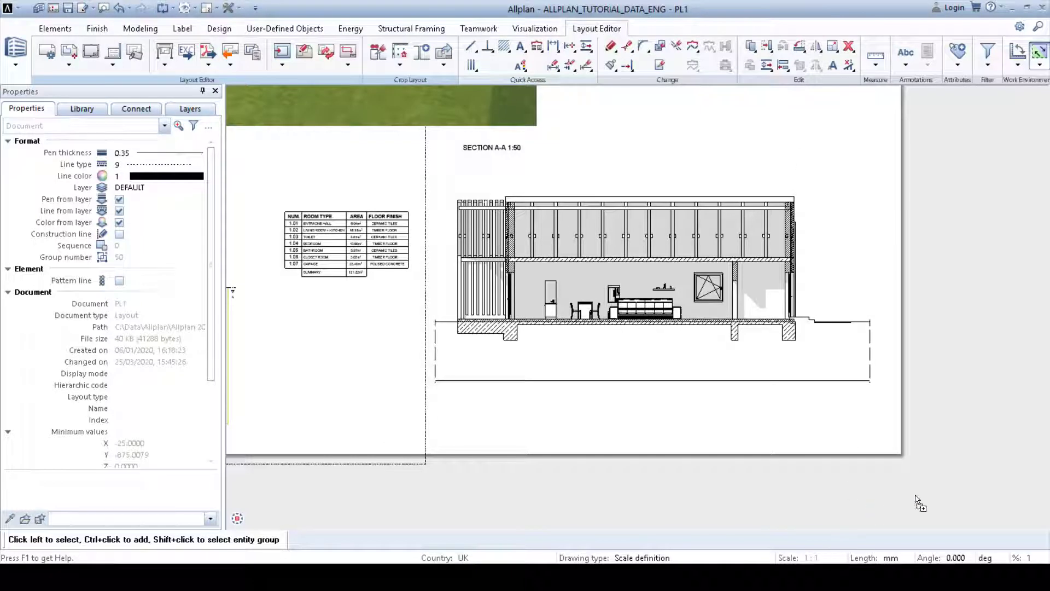
{"action": "left_click_drag", "start_coordinate": [915, 501], "coordinate": [1006, 425]}
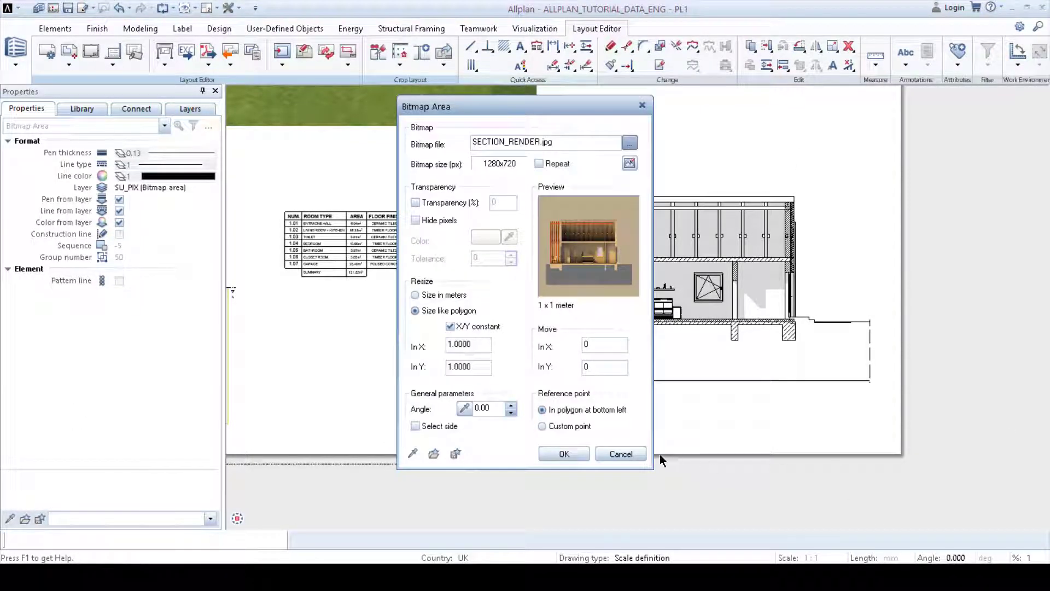
{"action": "left_click", "coordinate": [564, 454]}
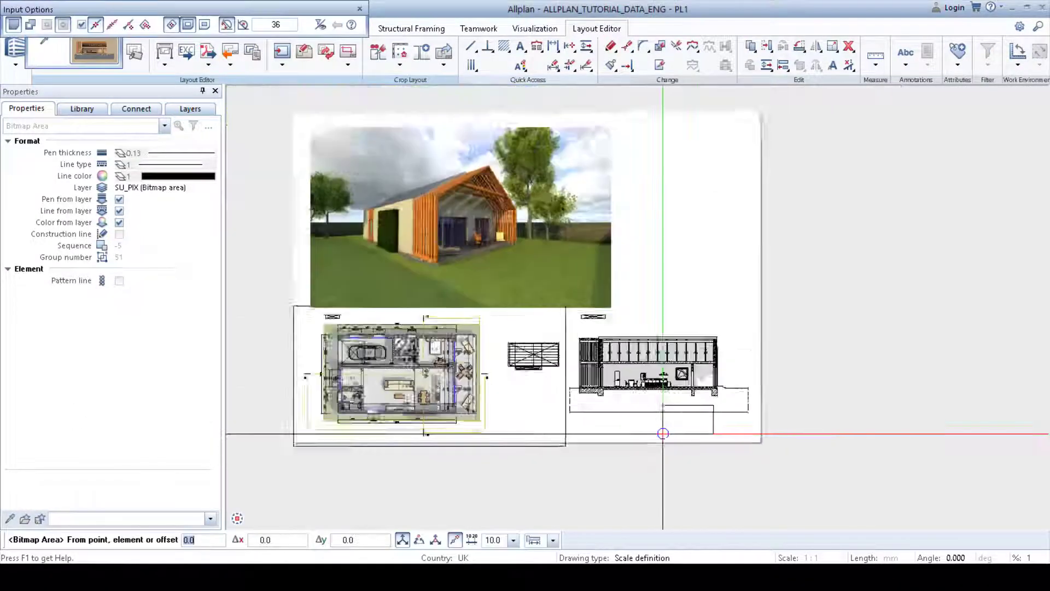
{"action": "middle_click_drag", "start_coordinate": [575, 383], "coordinate": [544, 375]}
{"action": "left_click", "coordinate": [675, 319]}
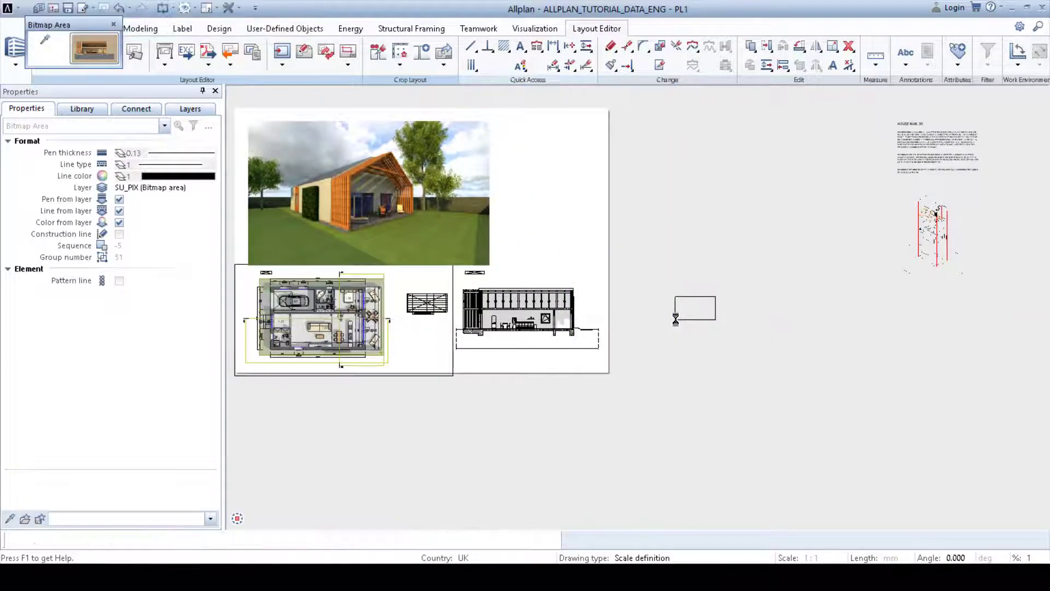
{"action": "left_click", "coordinate": [833, 223]}
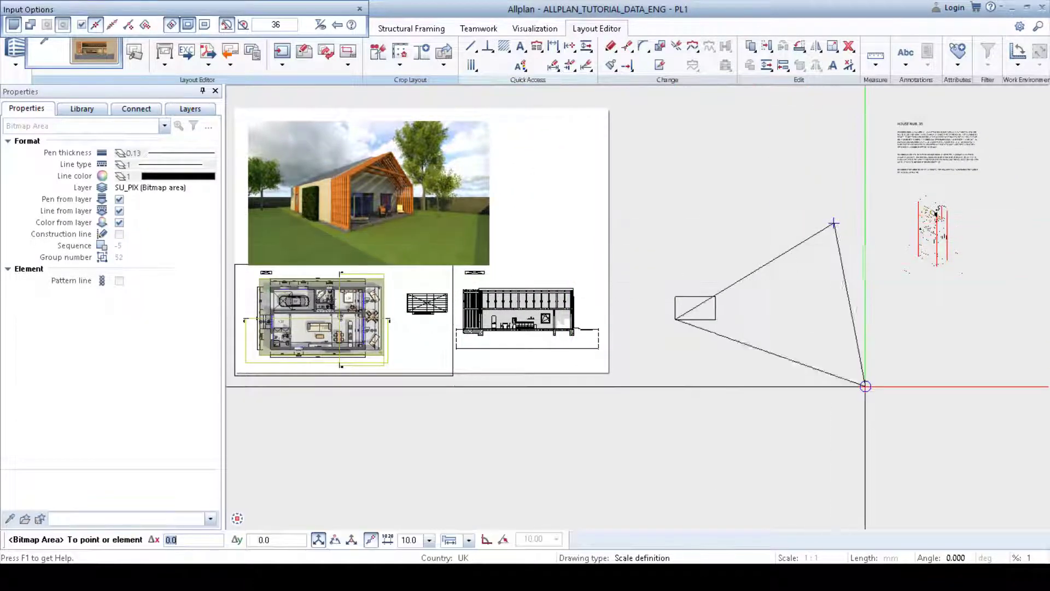
{"action": "left_click", "coordinate": [860, 404]}
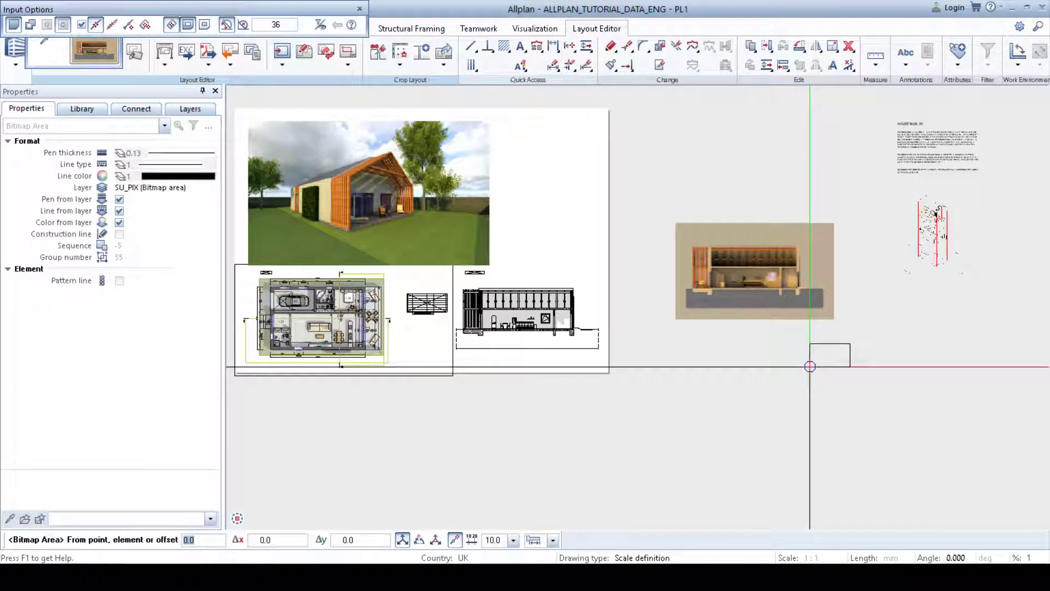
{"action": "key", "text": "Escape"}
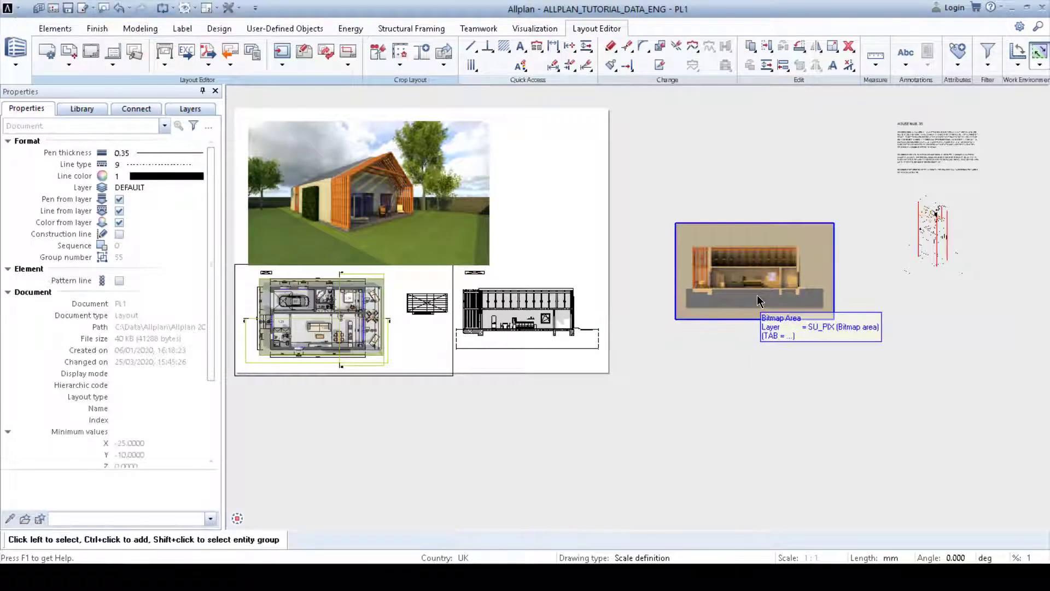
Step: Set the render bitmap to 50% transparency and hide pixels of its picked background colour with tolerance 5
{"action": "double_click", "coordinate": [757, 296]}
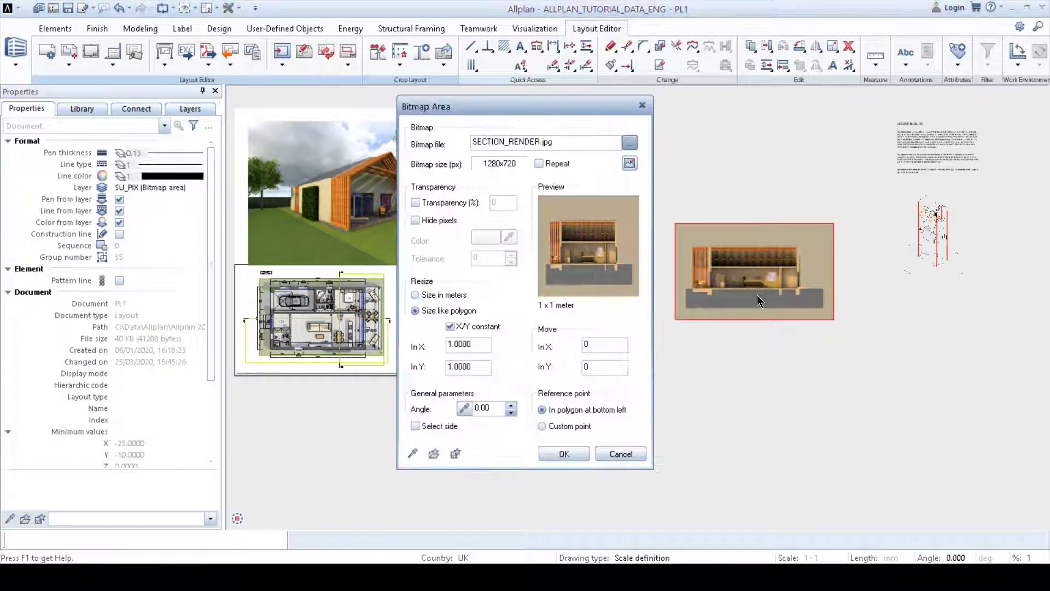
{"action": "left_click", "coordinate": [420, 203]}
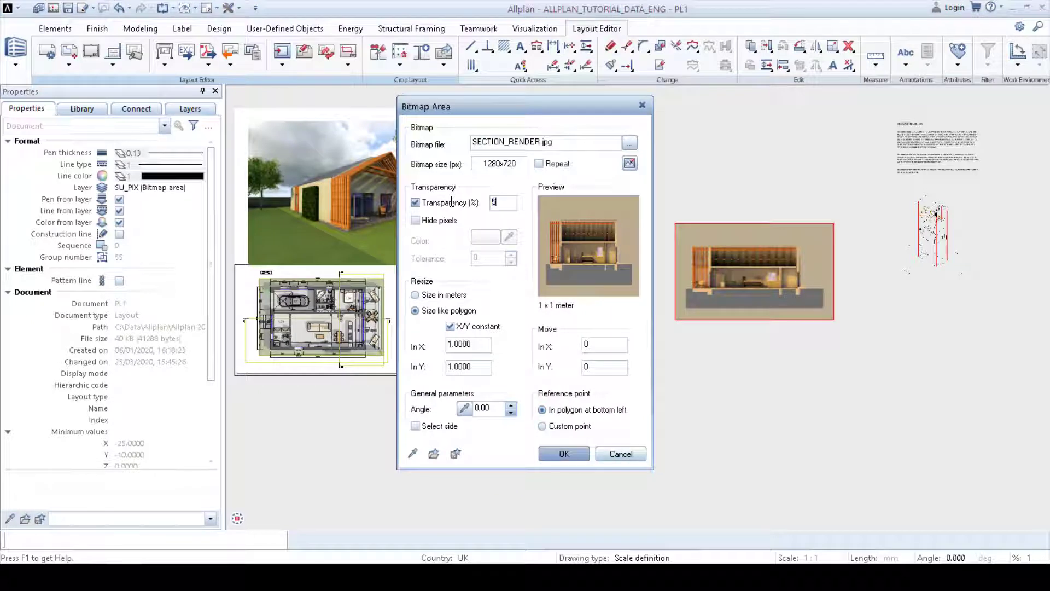
{"action": "left_click", "coordinate": [435, 221]}
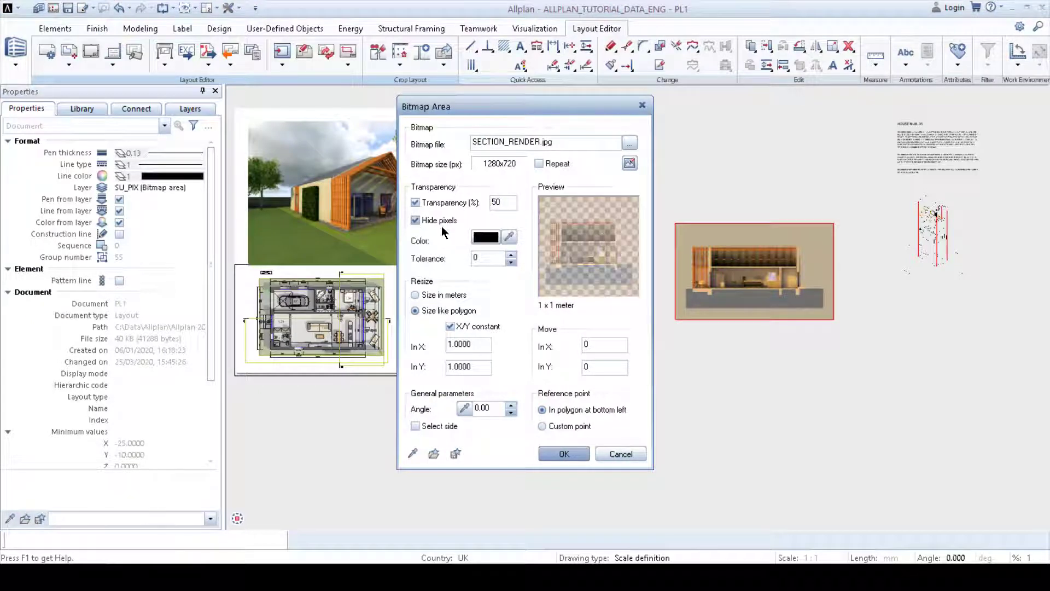
{"action": "left_click", "coordinate": [509, 237]}
{"action": "left_click", "coordinate": [630, 232]}
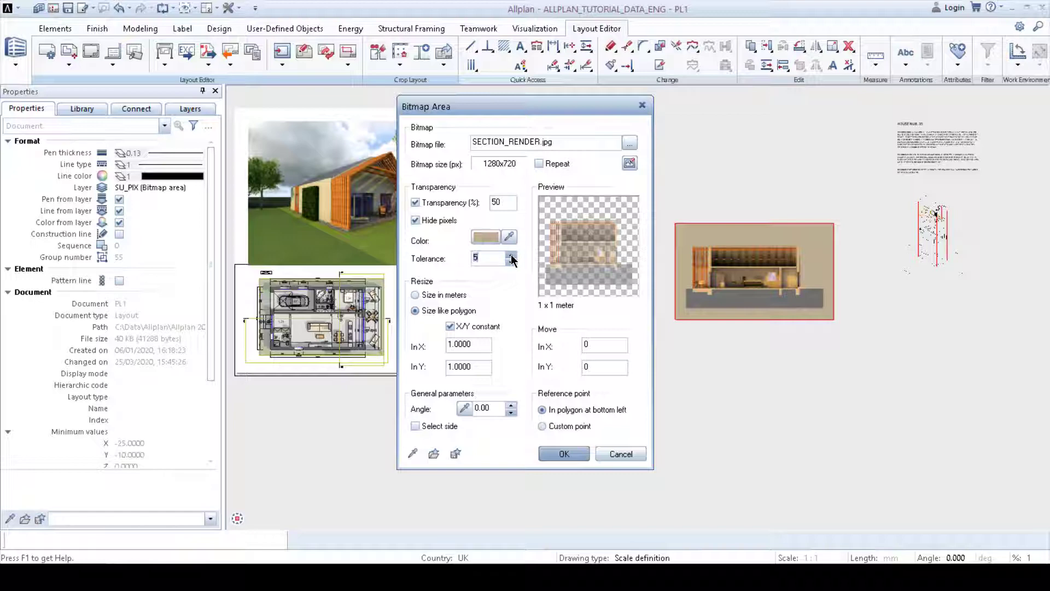
{"action": "left_click", "coordinate": [563, 453]}
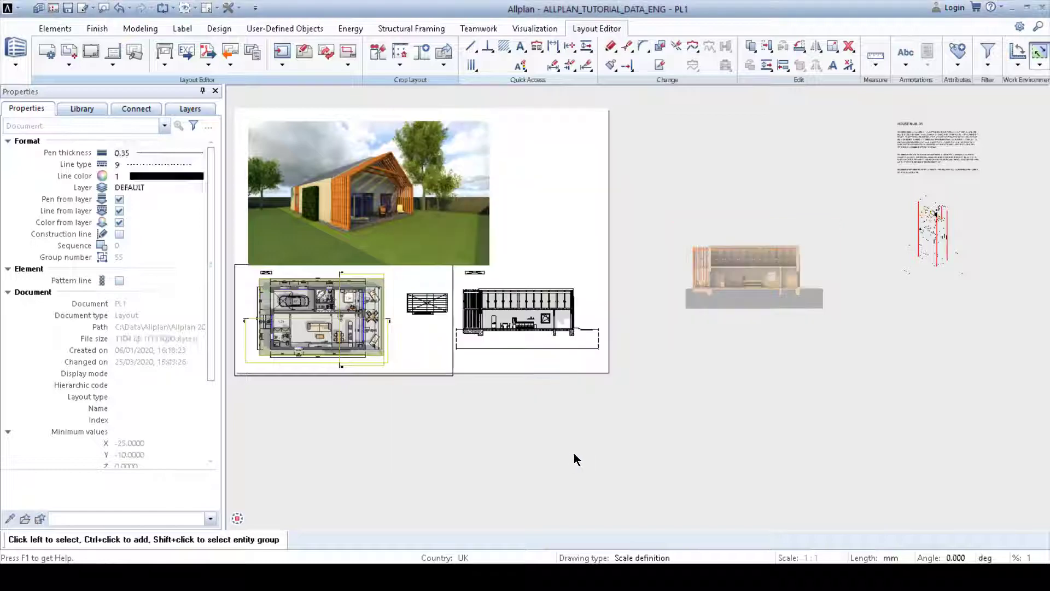
Step: Move the render bitmap onto the section drawing so the two overlap
{"action": "scroll", "coordinate": [770, 296], "scroll_direction": "up", "scroll_amount": 5}
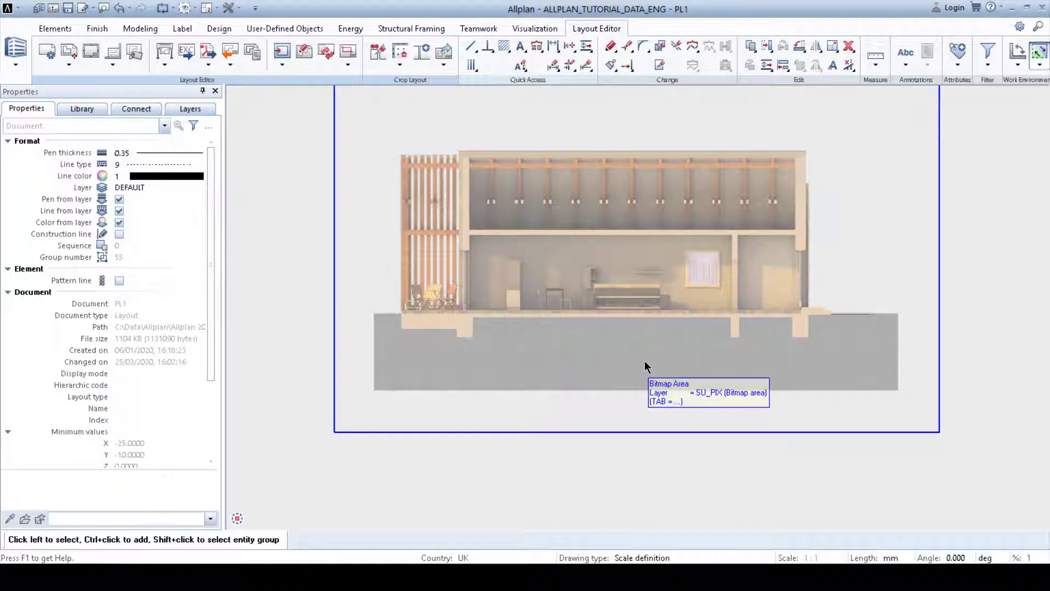
{"action": "scroll", "coordinate": [644, 360], "scroll_direction": "down", "scroll_amount": 4}
{"action": "left_click", "coordinate": [747, 278]}
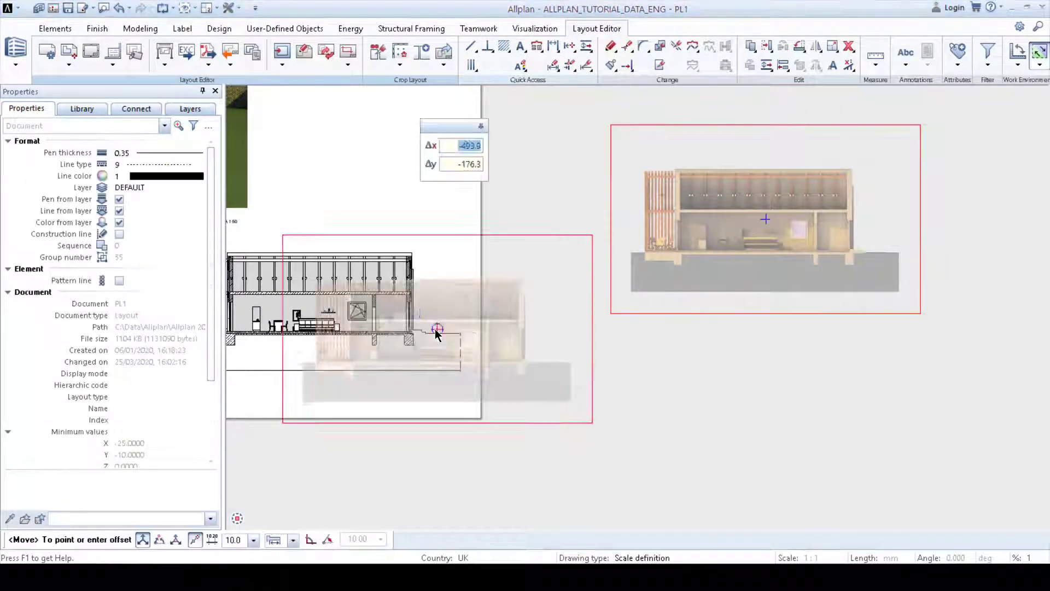
{"action": "middle_click_drag", "start_coordinate": [436, 330], "coordinate": [641, 298]}
{"action": "scroll", "coordinate": [468, 277], "scroll_direction": "up", "scroll_amount": 3}
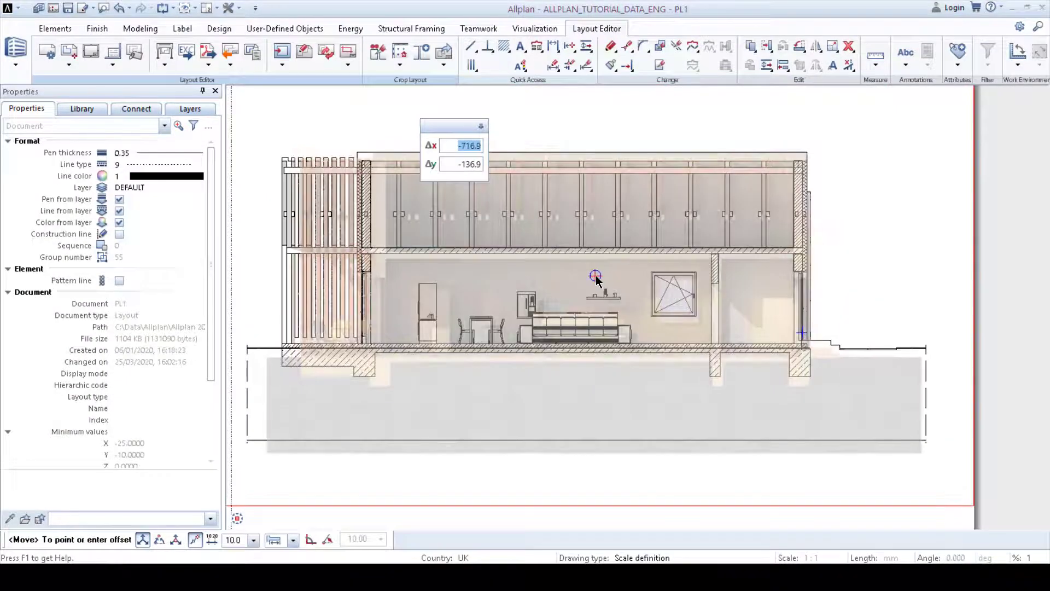
{"action": "left_click", "coordinate": [586, 271]}
{"action": "scroll", "coordinate": [614, 356], "scroll_direction": "up", "scroll_amount": 3}
Step: Resize the render bitmap's left, bottom and right edges around the section drawing
{"action": "left_click", "coordinate": [456, 283]}
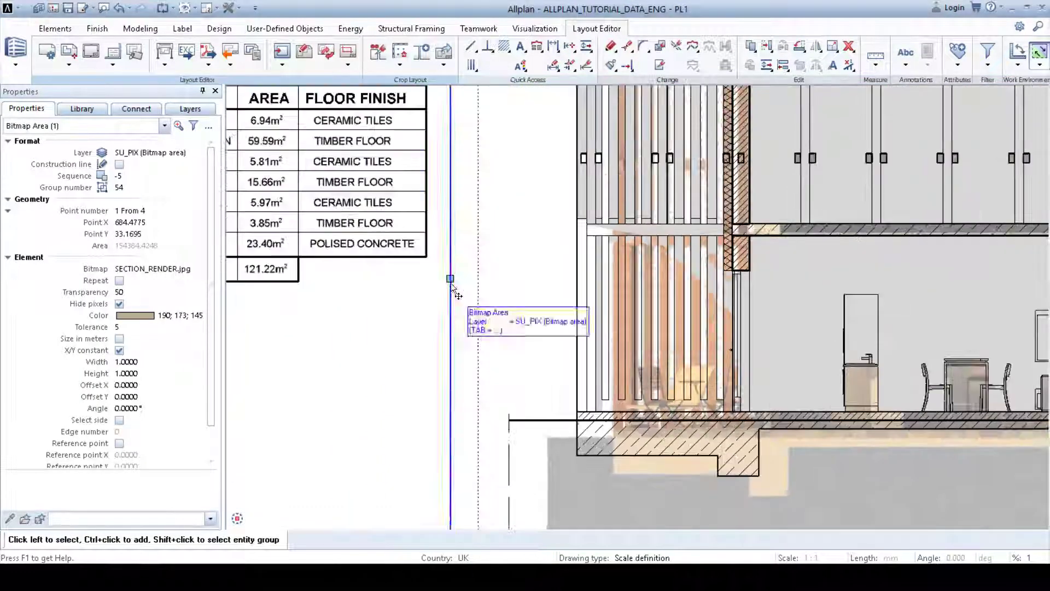
{"action": "left_click", "coordinate": [412, 282]}
{"action": "middle_click_drag", "start_coordinate": [901, 494], "coordinate": [564, 333]}
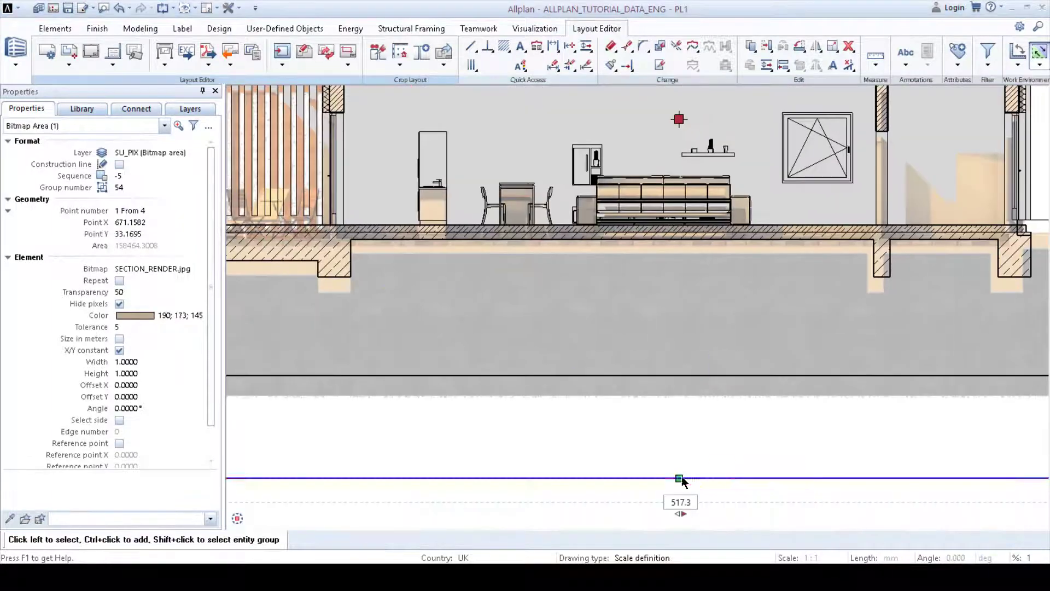
{"action": "left_click", "coordinate": [680, 477]}
{"action": "left_click", "coordinate": [723, 458]}
{"action": "middle_click_drag", "start_coordinate": [726, 383], "coordinate": [302, 489]}
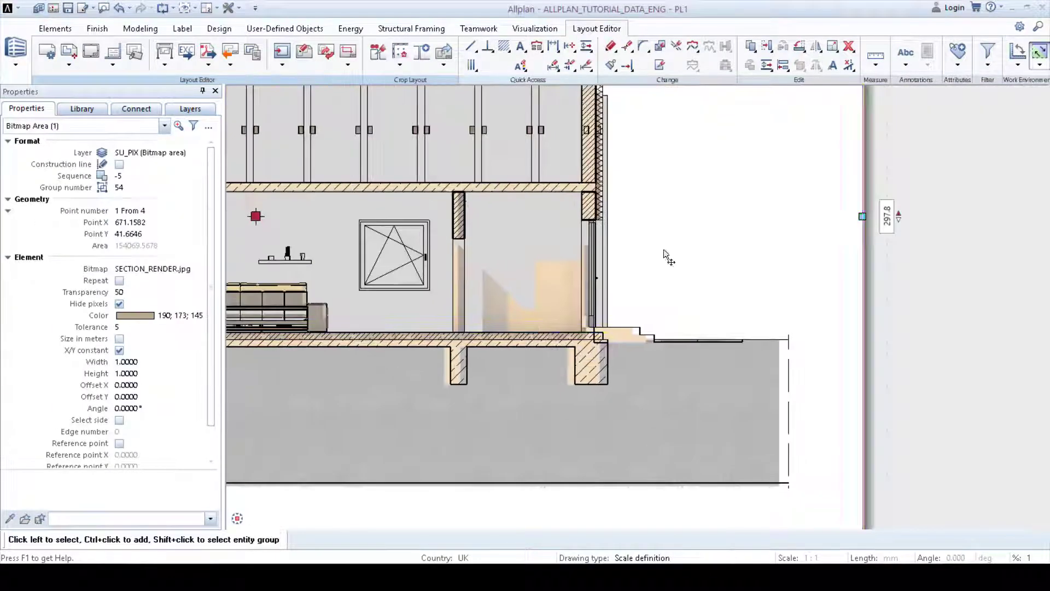
{"action": "middle_click_drag", "start_coordinate": [378, 295], "coordinate": [984, 319]}
{"action": "scroll", "coordinate": [979, 317], "scroll_direction": "down", "scroll_amount": 2}
{"action": "middle_click_drag", "start_coordinate": [761, 308], "coordinate": [504, 305]}
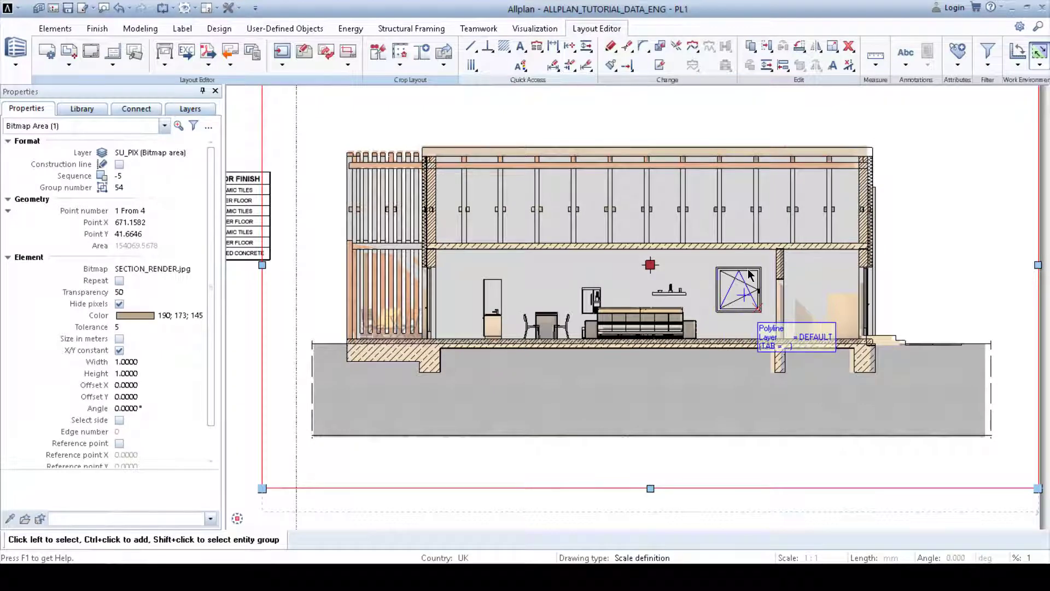
{"action": "middle_click_drag", "start_coordinate": [834, 270], "coordinate": [785, 268]}
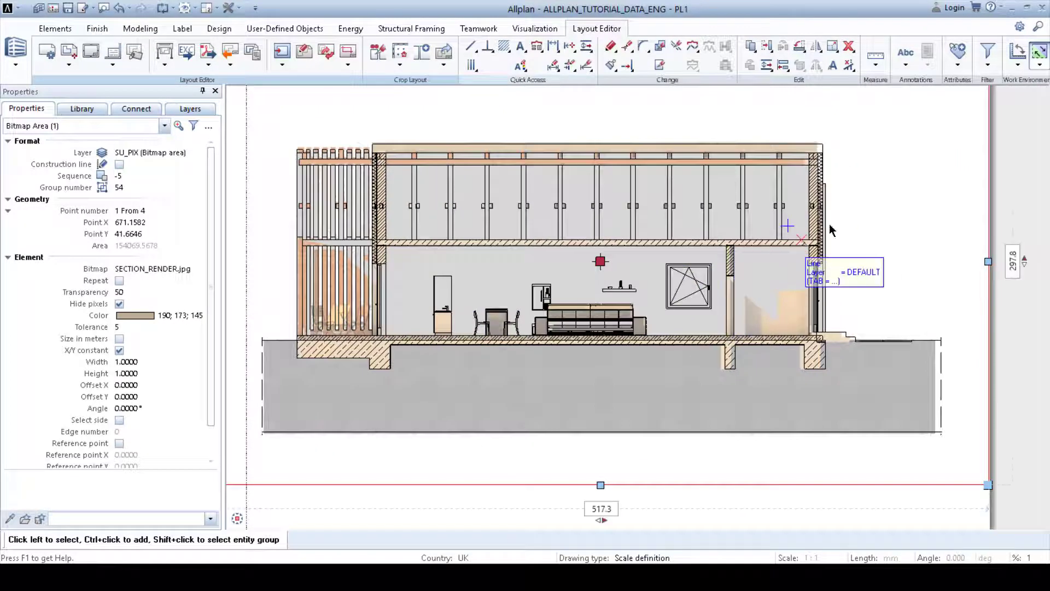
Step: Filter the section drawing's fills by the picked grey colour and remove them over the render
{"action": "left_click", "coordinate": [988, 66]}
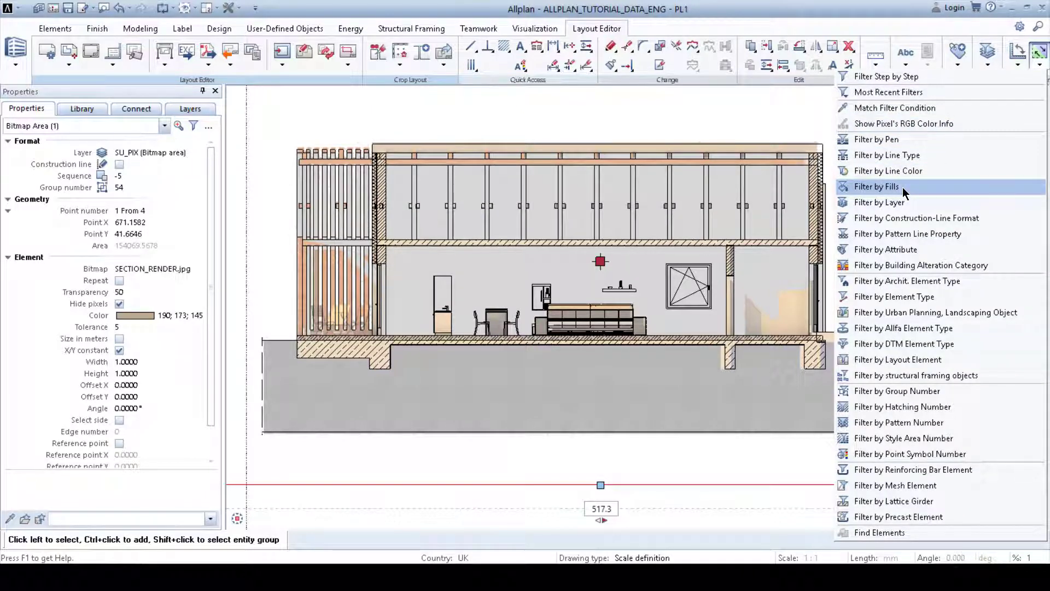
{"action": "left_click", "coordinate": [889, 187]}
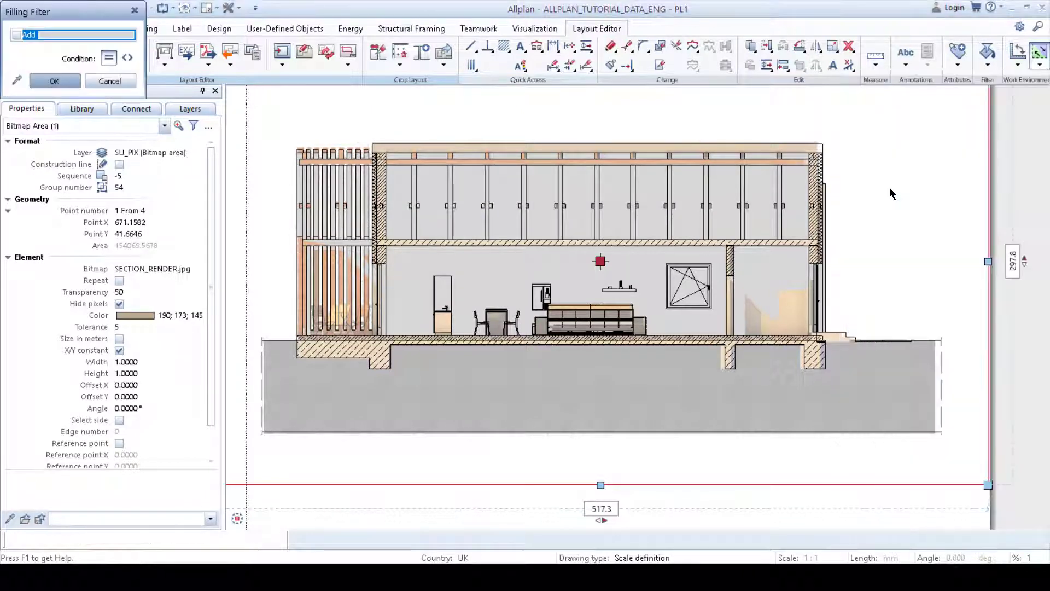
{"action": "left_click", "coordinate": [16, 81]}
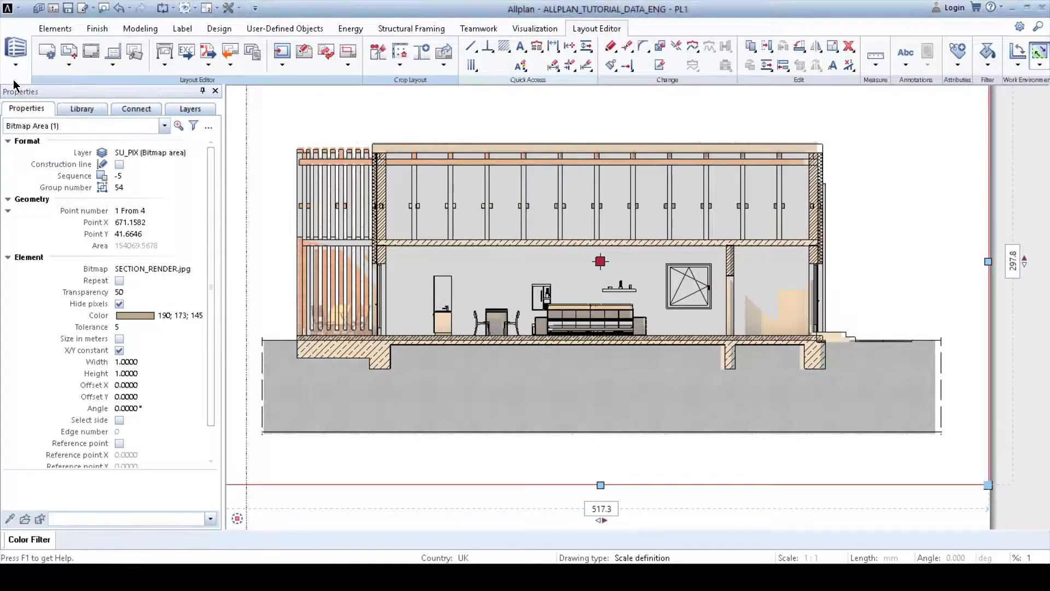
{"action": "left_click", "coordinate": [500, 267]}
{"action": "scroll", "coordinate": [500, 267], "scroll_direction": "down", "scroll_amount": 3}
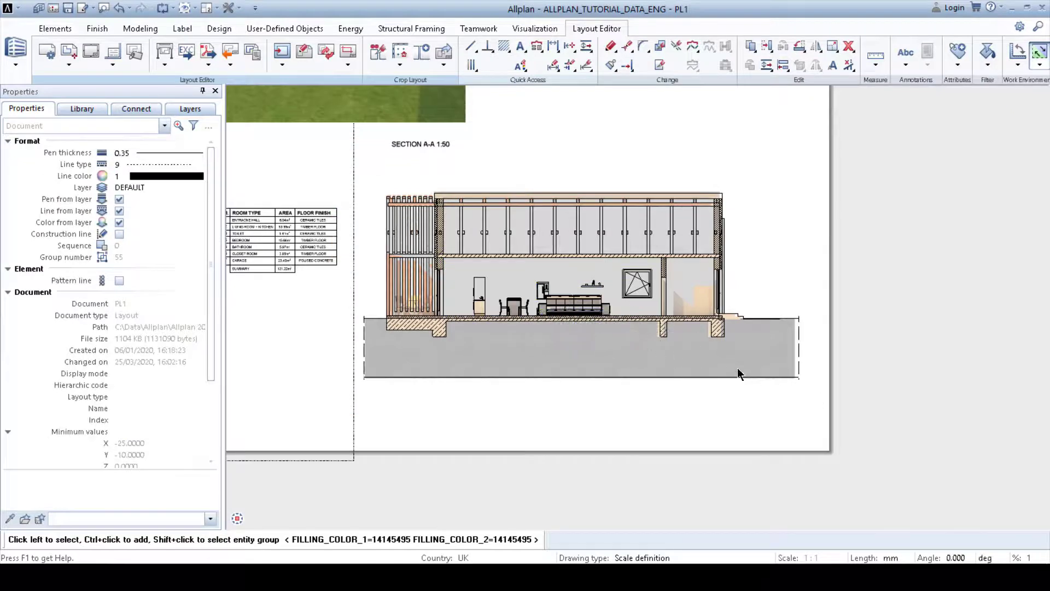
{"action": "left_click_drag", "start_coordinate": [361, 166], "coordinate": [541, 292]}
{"action": "left_click_drag", "start_coordinate": [782, 398], "coordinate": [781, 398]}
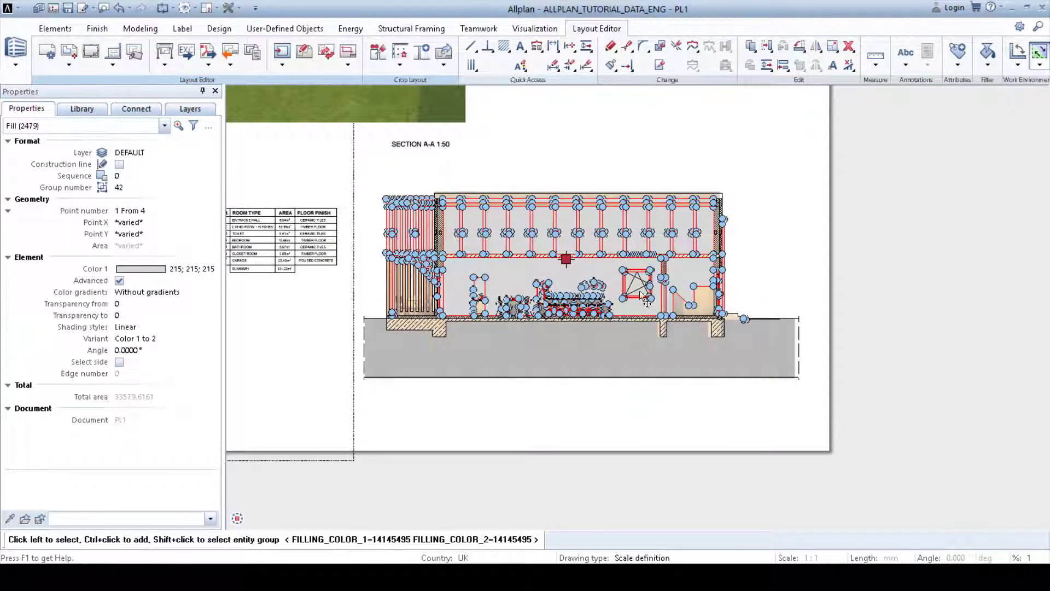
{"action": "key", "text": "Escape"}
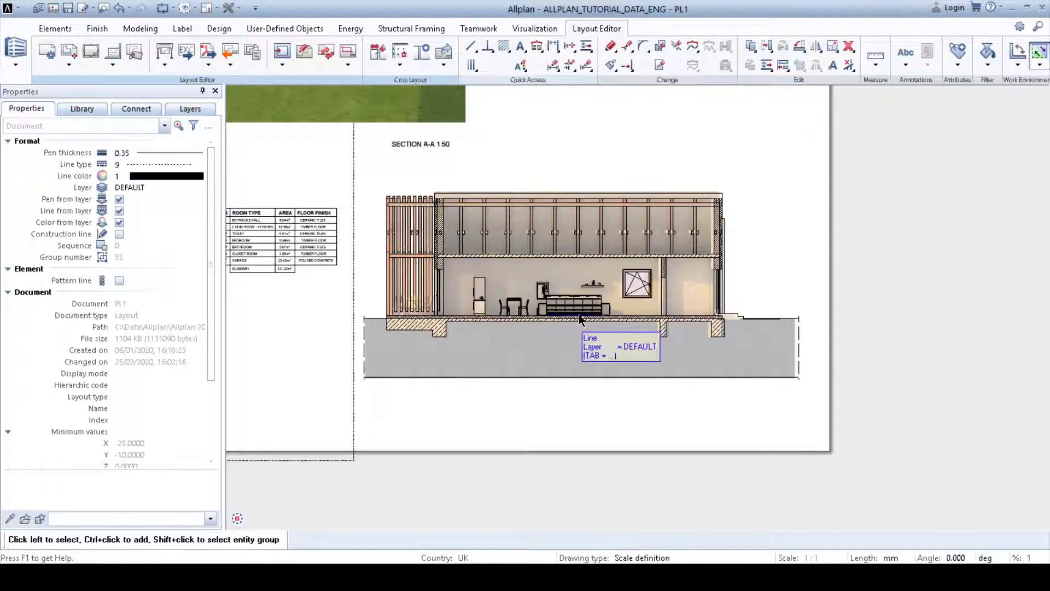
Step: Adjust the render bitmap's top edge to sit just above the section drawing
{"action": "scroll", "coordinate": [579, 314], "scroll_direction": "up", "scroll_amount": 3}
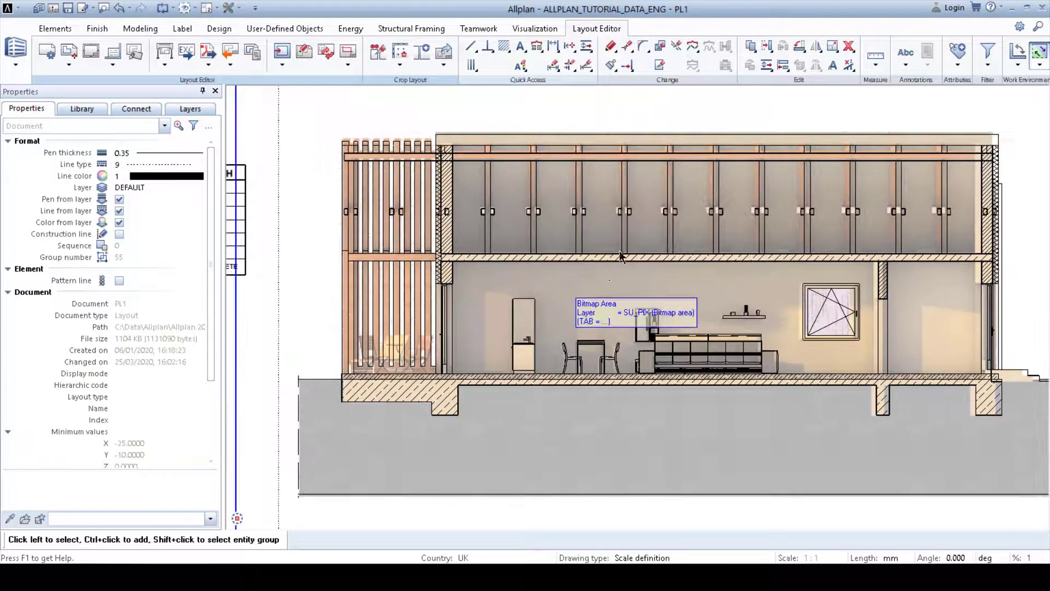
{"action": "scroll", "coordinate": [579, 284], "scroll_direction": "down", "scroll_amount": 1}
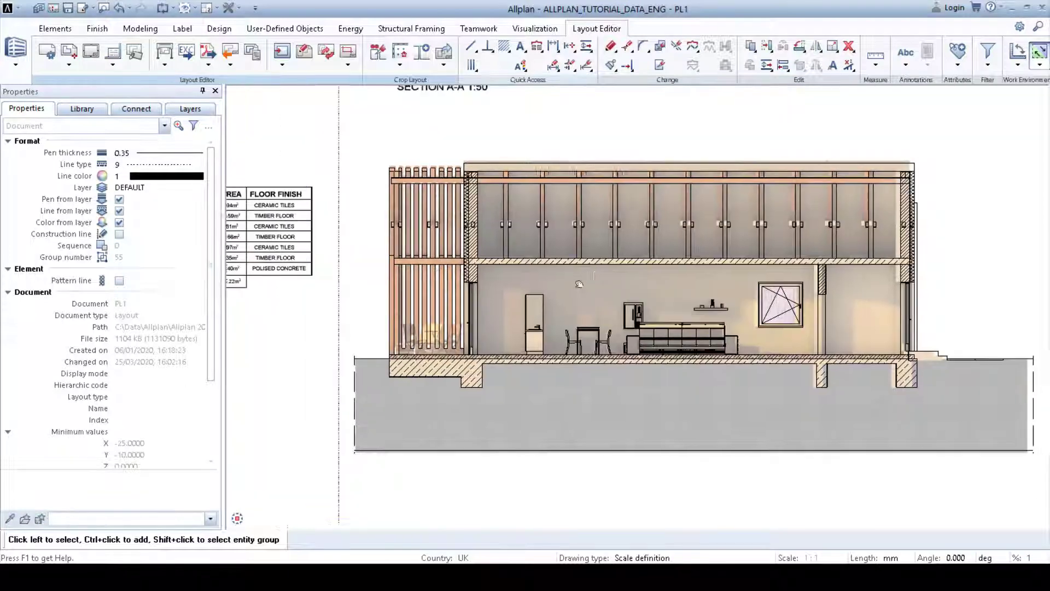
{"action": "middle_click_drag", "start_coordinate": [579, 284], "coordinate": [528, 307]}
{"action": "left_click", "coordinate": [553, 297]}
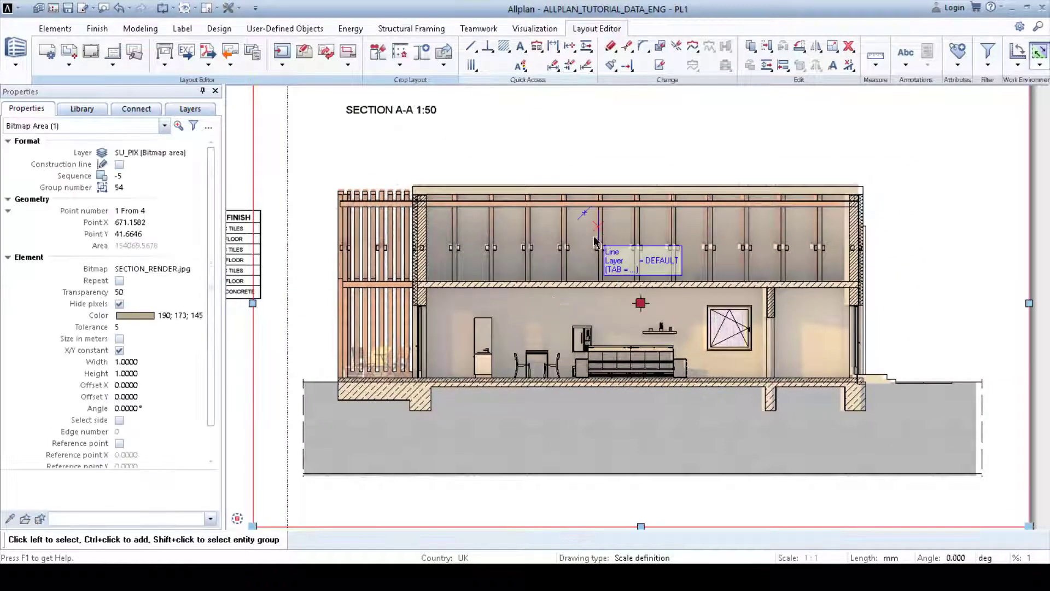
{"action": "middle_click_drag", "start_coordinate": [594, 238], "coordinate": [556, 292]}
{"action": "left_click", "coordinate": [603, 134]}
{"action": "scroll", "coordinate": [603, 146], "scroll_direction": "up", "scroll_amount": 4}
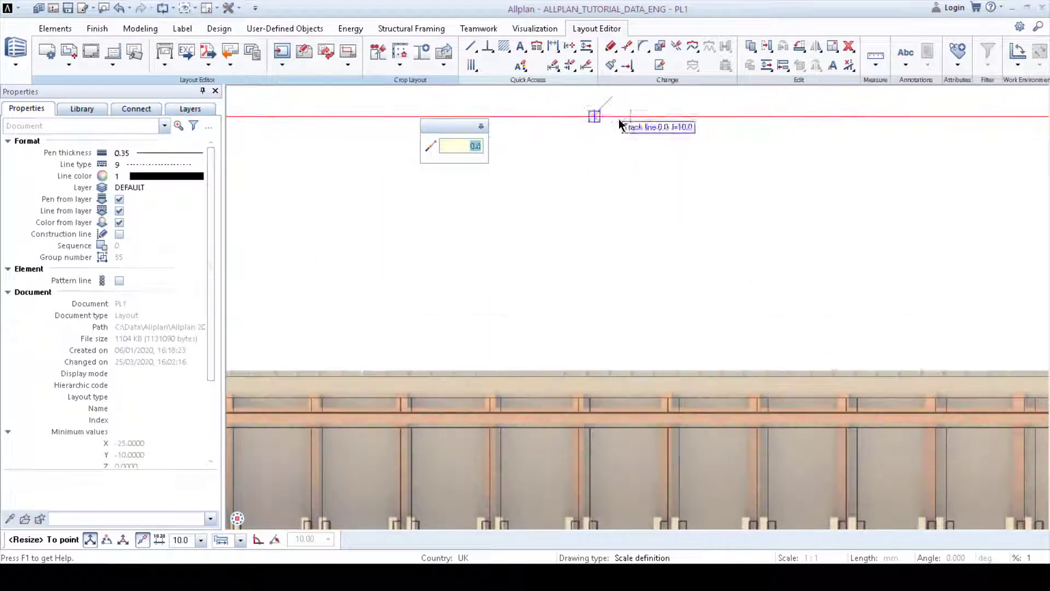
{"action": "left_click", "coordinate": [619, 119]}
{"action": "scroll", "coordinate": [618, 120], "scroll_direction": "down", "scroll_amount": 4}
{"action": "middle_click_drag", "start_coordinate": [619, 130], "coordinate": [608, 87]}
Step: Pull the render bitmap's right and left edges in to match the section drawing
{"action": "scroll", "coordinate": [991, 302], "scroll_direction": "up", "scroll_amount": 2}
{"action": "middle_click_drag", "start_coordinate": [991, 302], "coordinate": [937, 238]}
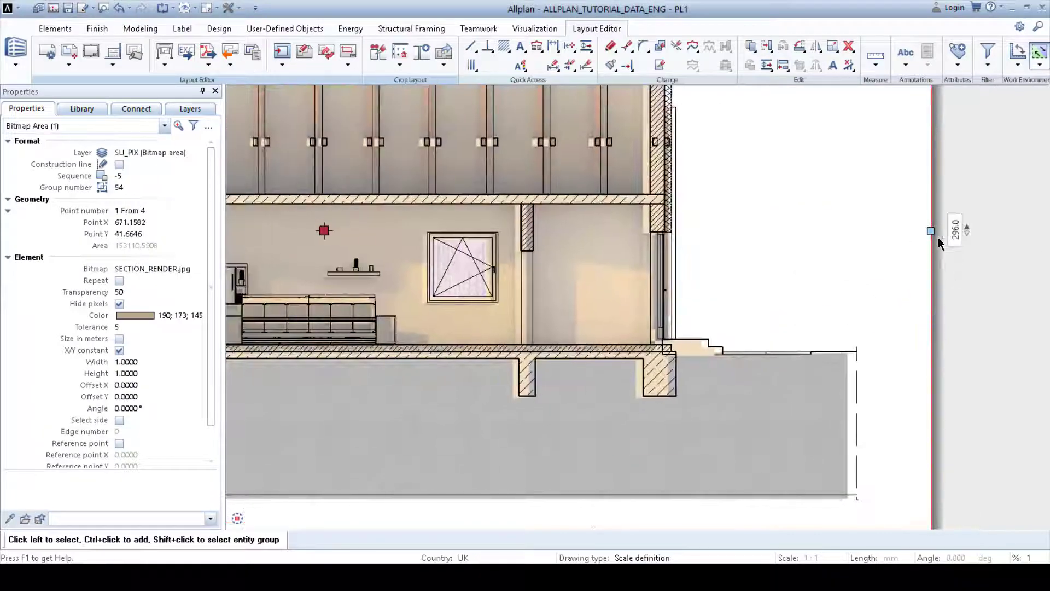
{"action": "left_click", "coordinate": [937, 238]}
{"action": "left_click", "coordinate": [941, 307]}
{"action": "scroll", "coordinate": [942, 307], "scroll_direction": "down", "scroll_amount": 5}
{"action": "scroll", "coordinate": [627, 311], "scroll_direction": "up", "scroll_amount": 5}
{"action": "scroll", "coordinate": [372, 280], "scroll_direction": "up", "scroll_amount": 2}
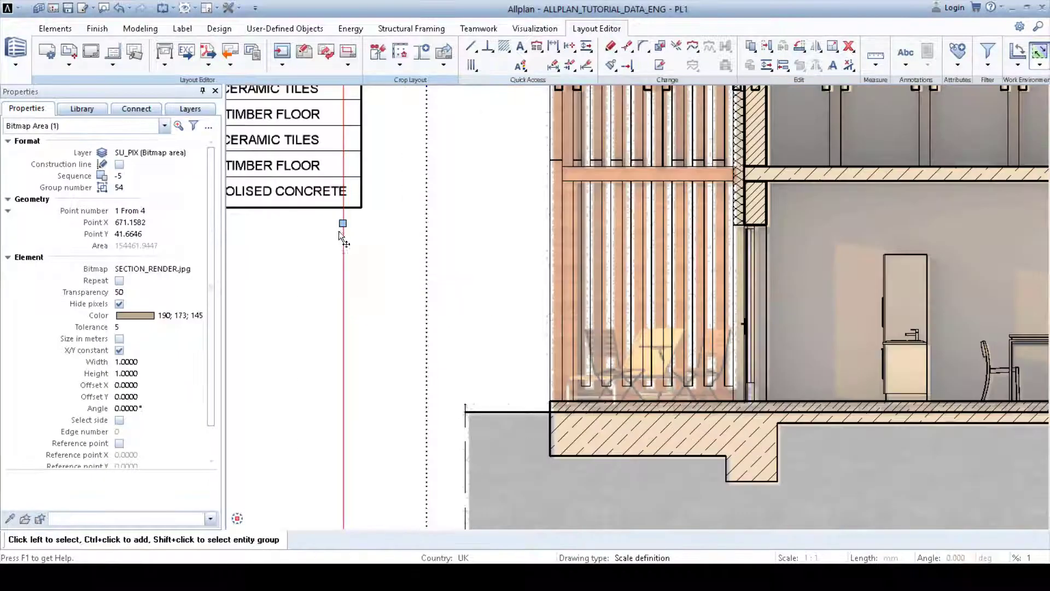
{"action": "left_click", "coordinate": [340, 228]}
{"action": "left_click", "coordinate": [337, 263]}
{"action": "scroll", "coordinate": [336, 263], "scroll_direction": "down", "scroll_amount": 3}
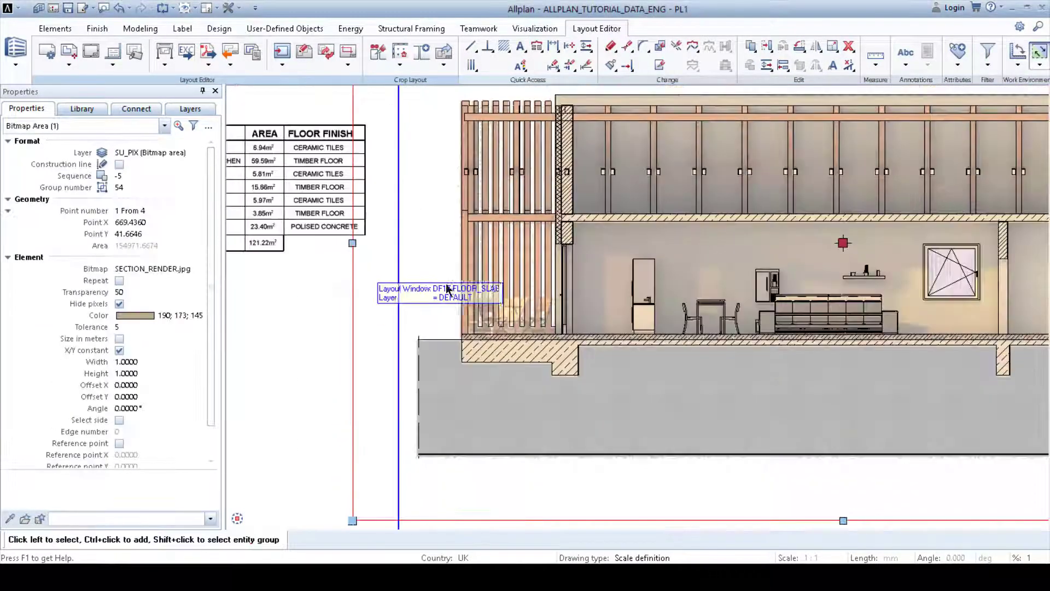
{"action": "scroll", "coordinate": [449, 289], "scroll_direction": "down", "scroll_amount": 3}
{"action": "middle_click_drag", "start_coordinate": [505, 327], "coordinate": [425, 327]}
{"action": "key", "text": "Escape"}
{"action": "middle_click_drag", "start_coordinate": [684, 377], "coordinate": [796, 404]}
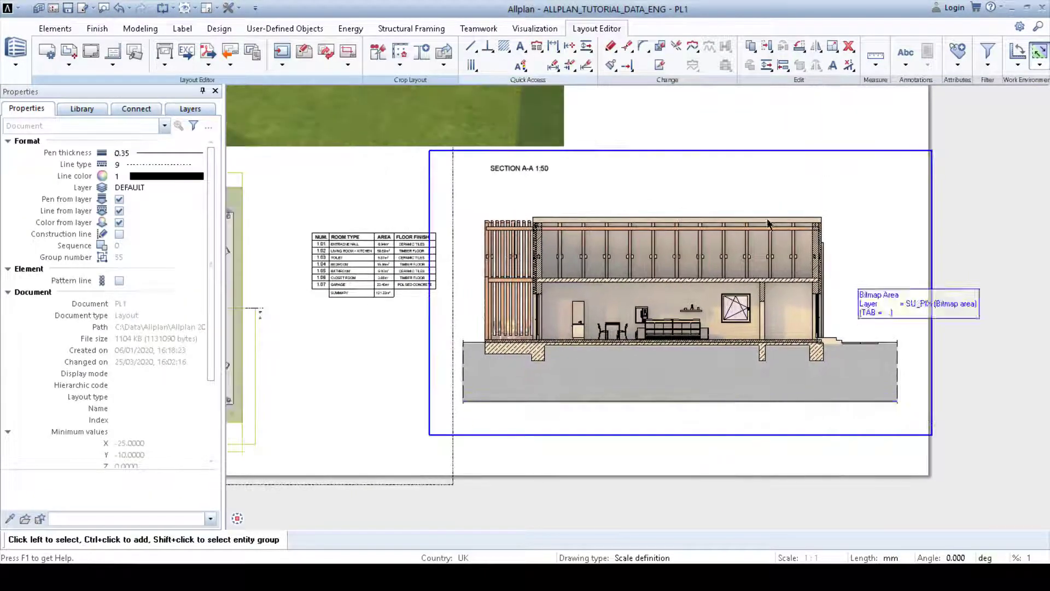
Step: Compare the composed layout sheet with the reference poster image
{"action": "scroll", "coordinate": [760, 410], "scroll_direction": "down", "scroll_amount": 1}
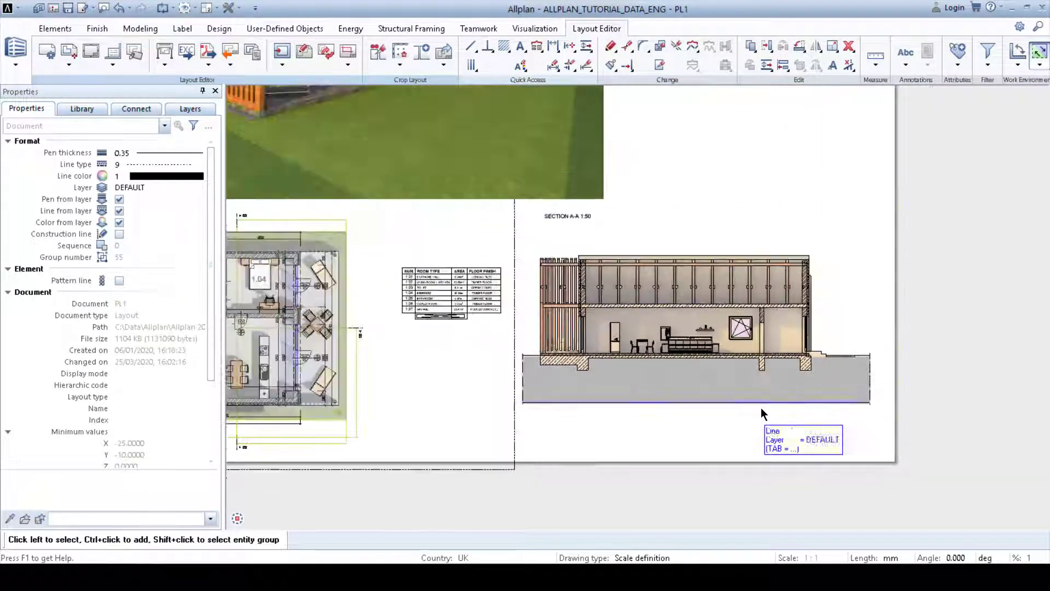
{"action": "middle_click_drag", "start_coordinate": [699, 326], "coordinate": [792, 373]}
{"action": "scroll", "coordinate": [740, 344], "scroll_direction": "down", "scroll_amount": 1}
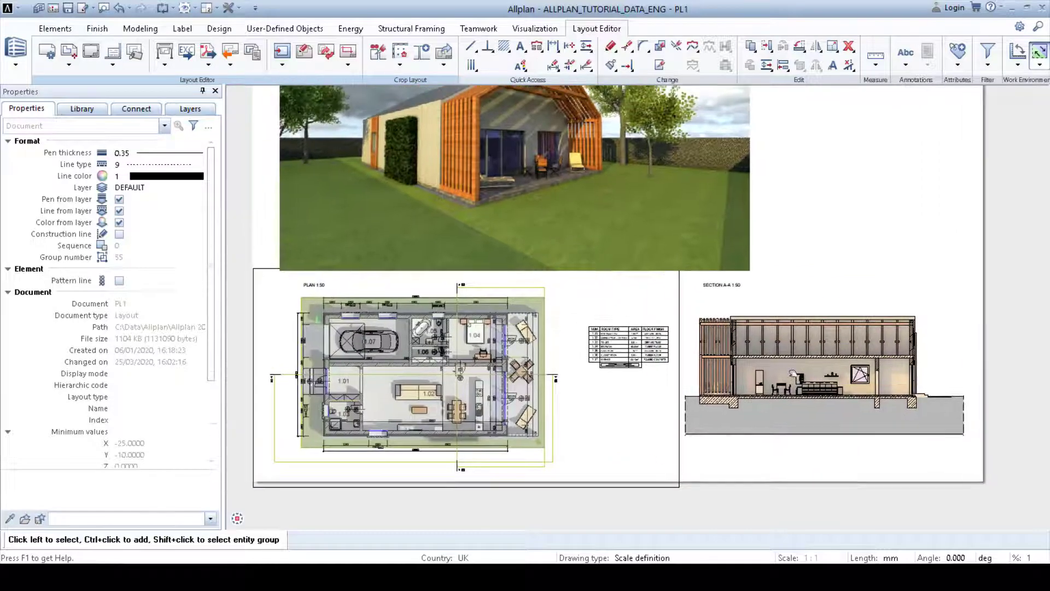
{"action": "middle_click_drag", "start_coordinate": [772, 326], "coordinate": [726, 366]}
{"action": "scroll", "coordinate": [747, 368], "scroll_direction": "down", "scroll_amount": 1}
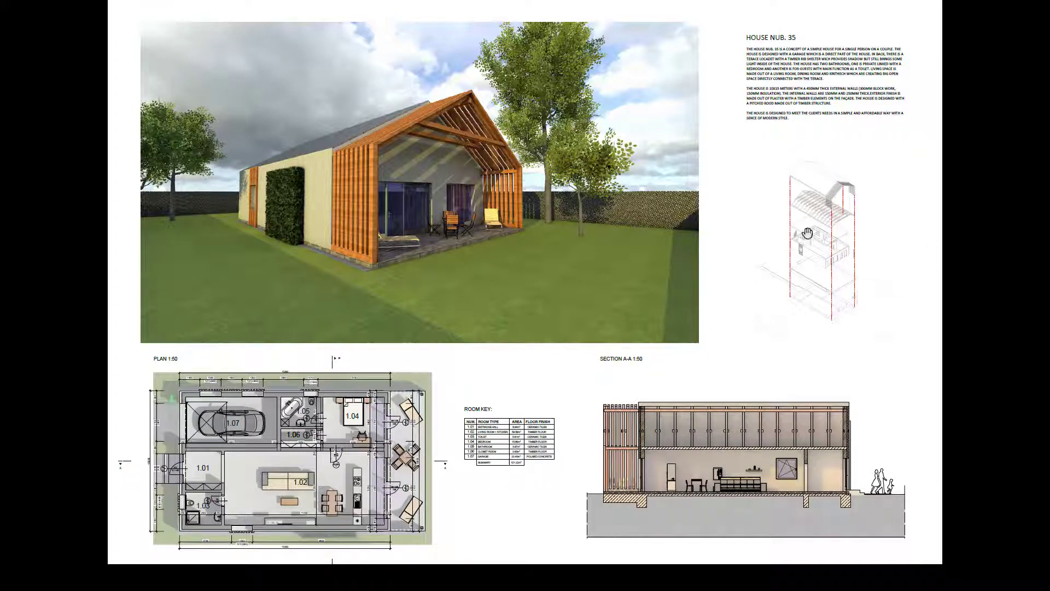
{"action": "key", "text": "alt+Tab"}
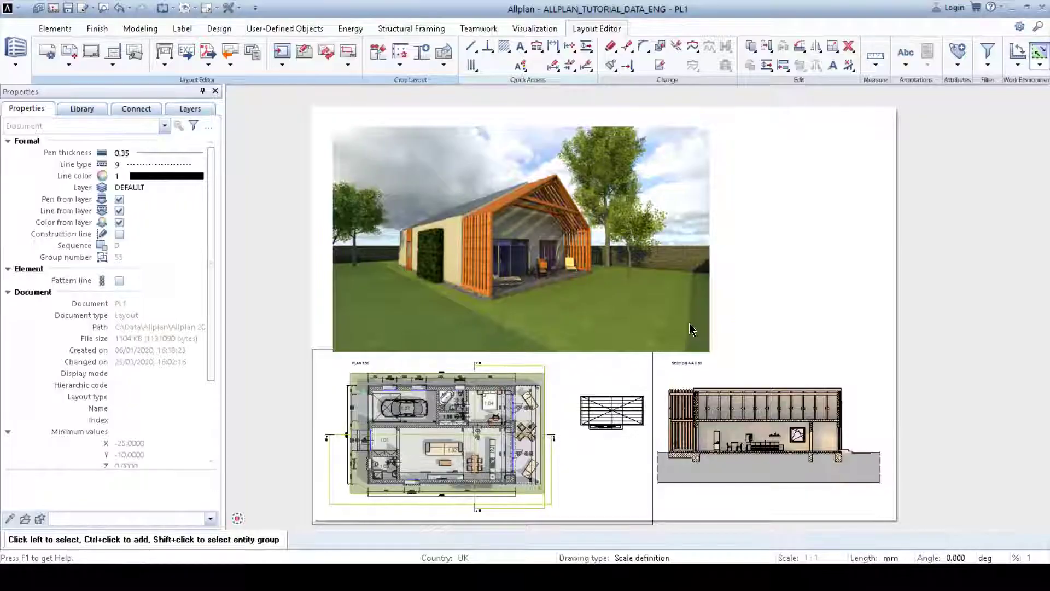
Step: Open the properties of the ROOF7.png bitmap area in the exploded axonometric and close them with OK
{"action": "middle_click_drag", "start_coordinate": [831, 289], "coordinate": [477, 244]}
{"action": "mouse_move", "coordinate": [789, 244]}
{"action": "middle_mouse_down"}
{"action": "mouse_move", "coordinate": [520, 323]}
{"action": "mouse_move", "coordinate": [481, 324]}
{"action": "middle_mouse_up"}
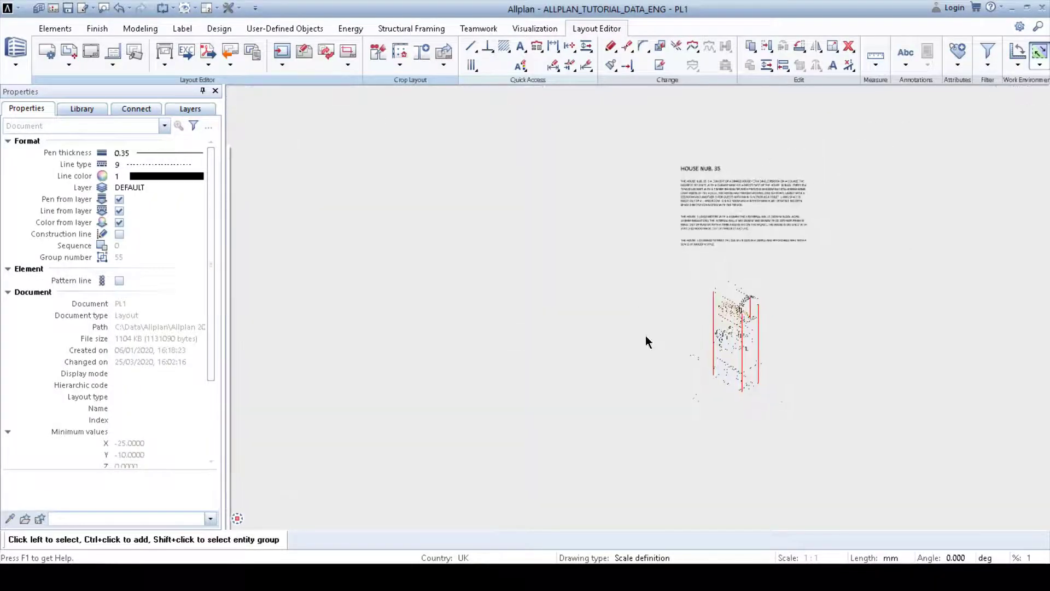
{"action": "scroll", "coordinate": [796, 365], "scroll_direction": "up", "scroll_amount": 2}
{"action": "scroll", "coordinate": [752, 363], "scroll_direction": "up", "scroll_amount": 1}
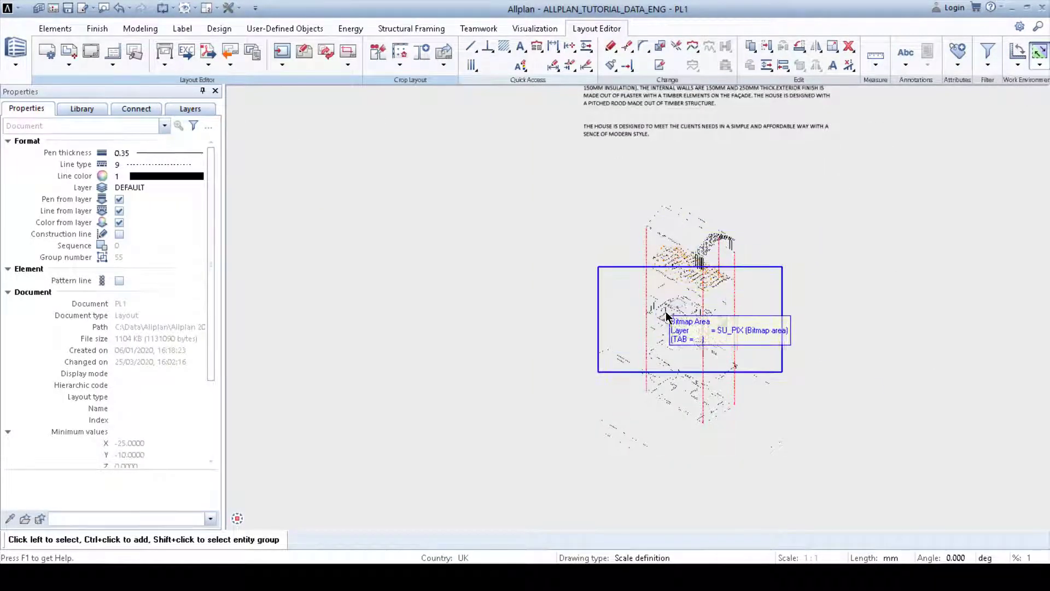
{"action": "left_click", "coordinate": [678, 231]}
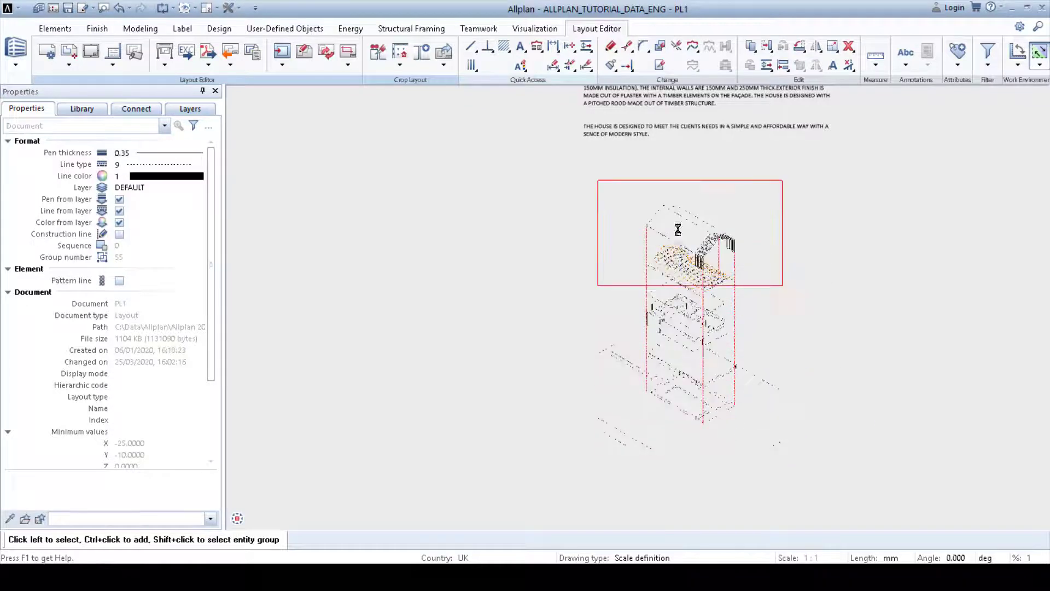
{"action": "double_click", "coordinate": [678, 229]}
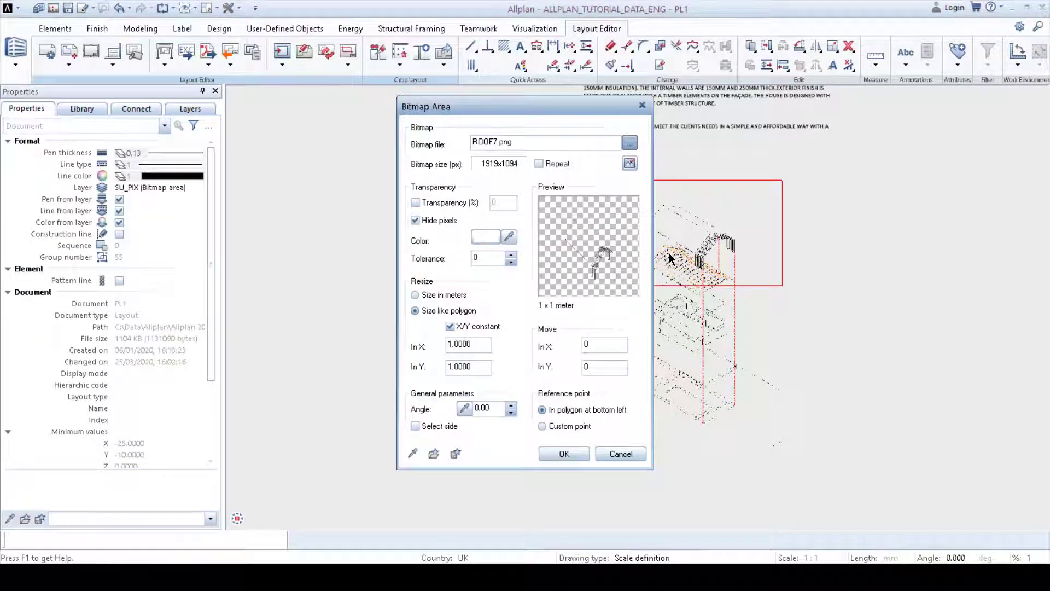
{"action": "key", "text": "alt+Tab"}
{"action": "left_click", "coordinate": [563, 454]}
Step: Examine the exploded axonometric's bitmap areas and the description text beside it
{"action": "scroll", "coordinate": [711, 263], "scroll_direction": "up", "scroll_amount": 6}
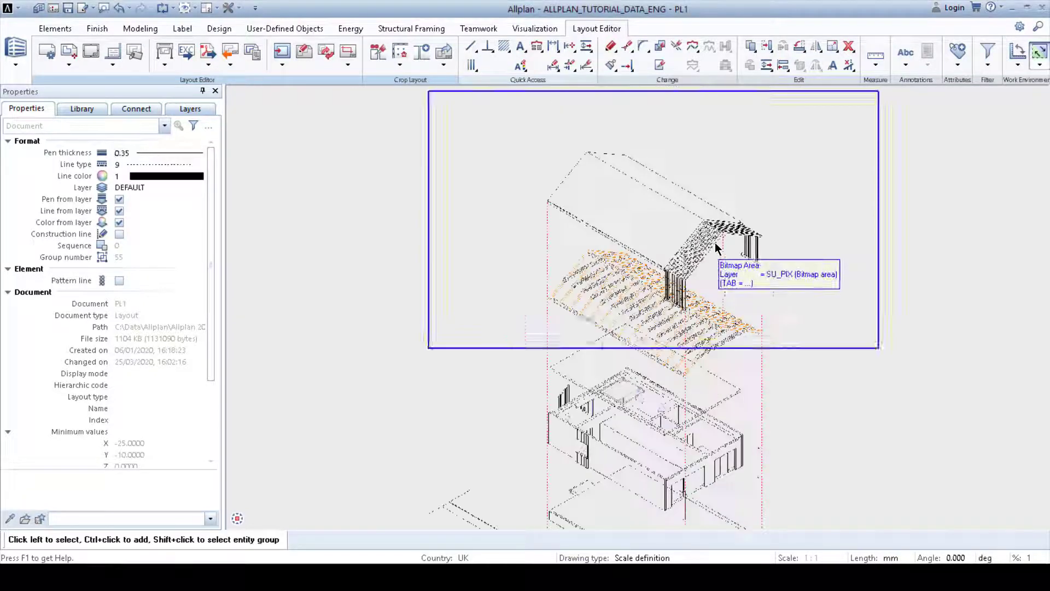
{"action": "scroll", "coordinate": [702, 237], "scroll_direction": "down", "scroll_amount": 1}
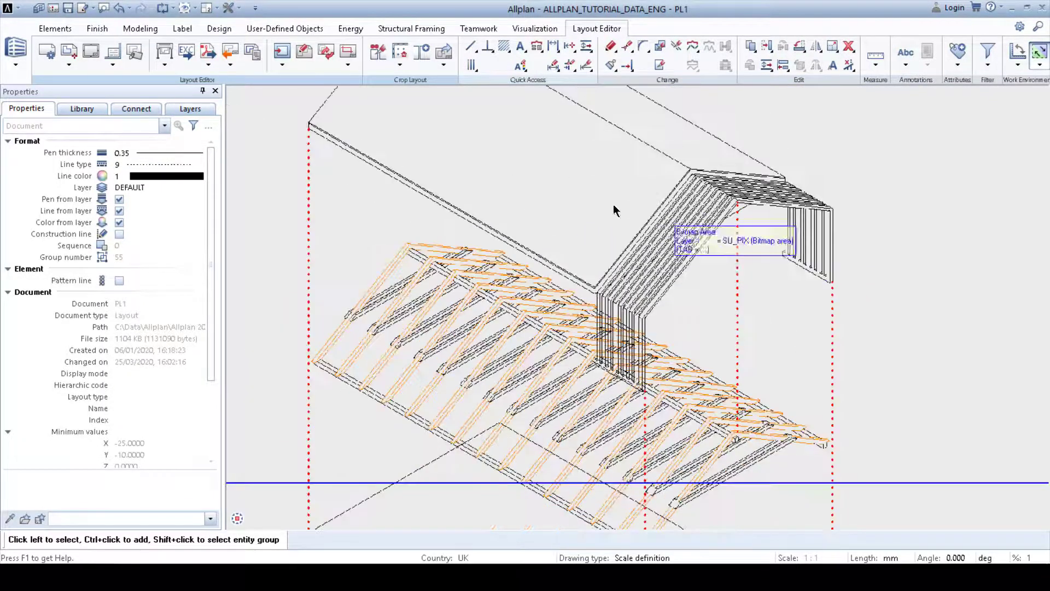
{"action": "middle_click_drag", "start_coordinate": [615, 206], "coordinate": [619, 264]}
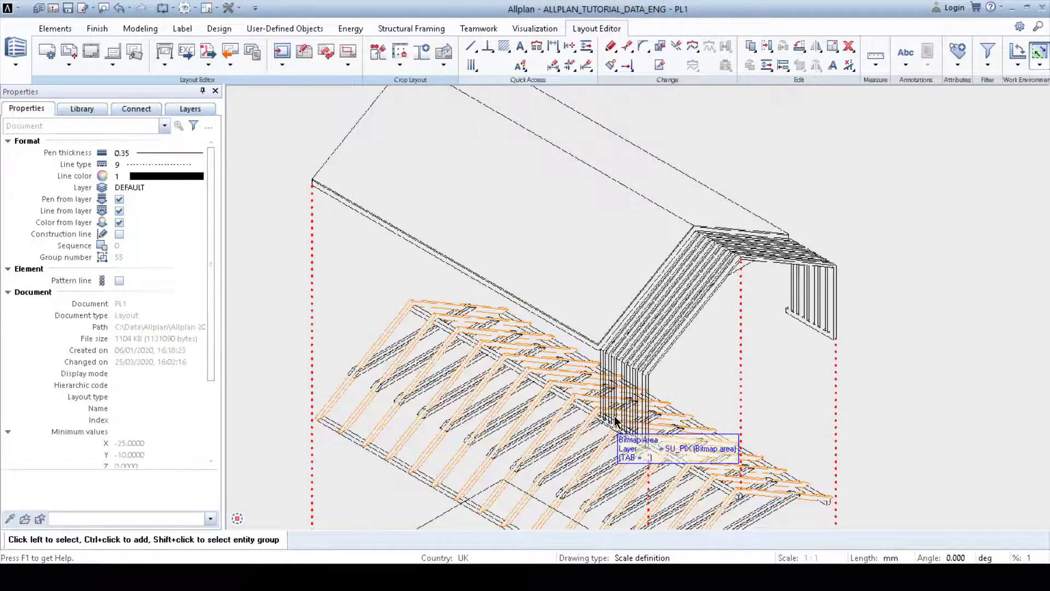
{"action": "middle_click_drag", "start_coordinate": [626, 437], "coordinate": [651, 220]}
{"action": "scroll", "coordinate": [651, 221], "scroll_direction": "down", "scroll_amount": 2}
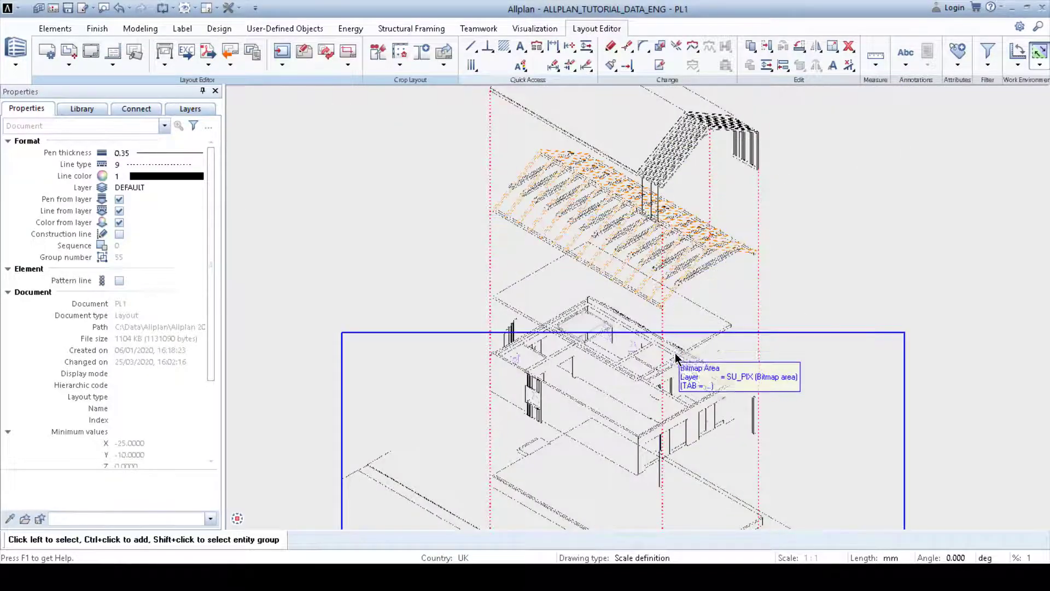
{"action": "middle_click_drag", "start_coordinate": [675, 352], "coordinate": [676, 228]}
{"action": "scroll", "coordinate": [676, 228], "scroll_direction": "down", "scroll_amount": 2}
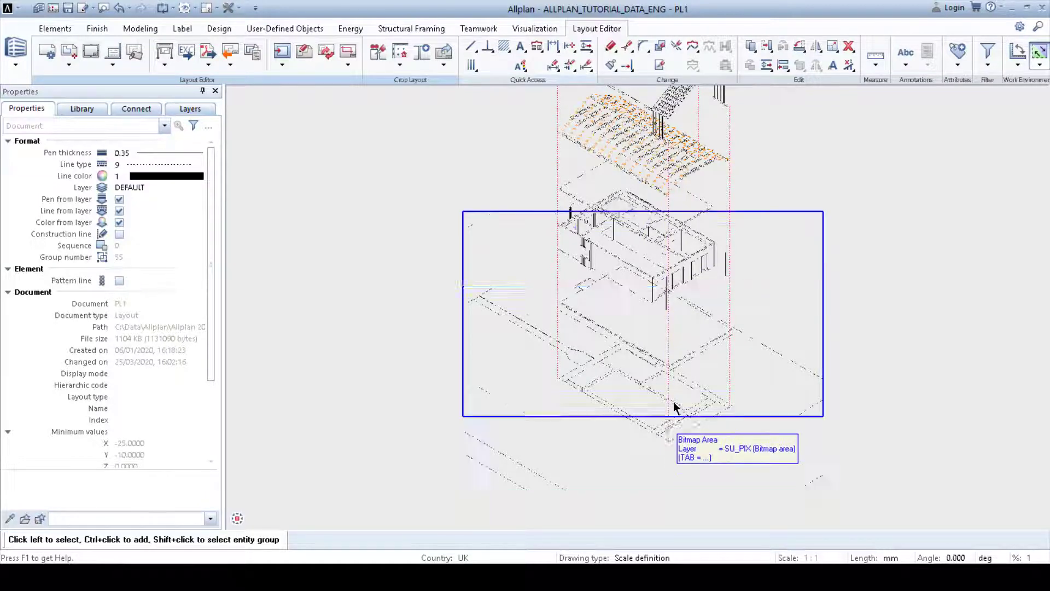
{"action": "middle_click_drag", "start_coordinate": [673, 210], "coordinate": [643, 296]}
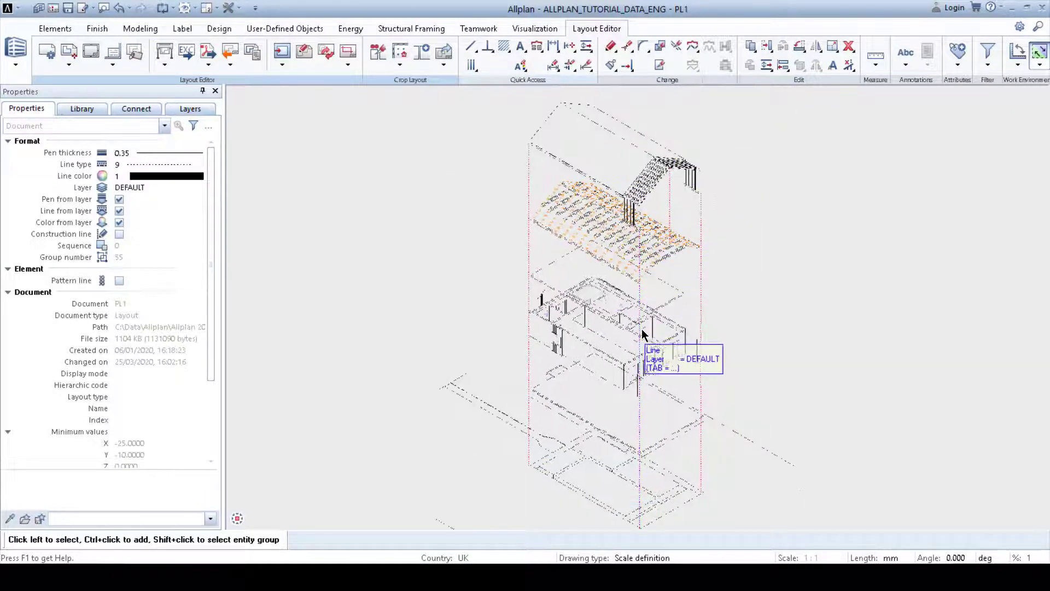
{"action": "scroll", "coordinate": [643, 330], "scroll_direction": "down", "scroll_amount": 1}
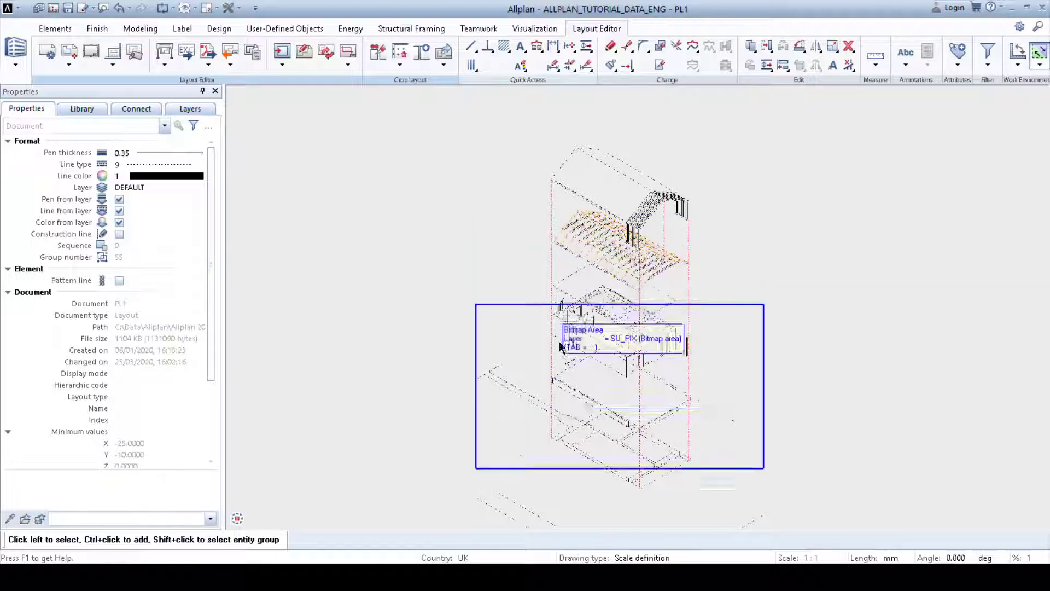
{"action": "scroll", "coordinate": [570, 397], "scroll_direction": "down", "scroll_amount": 4}
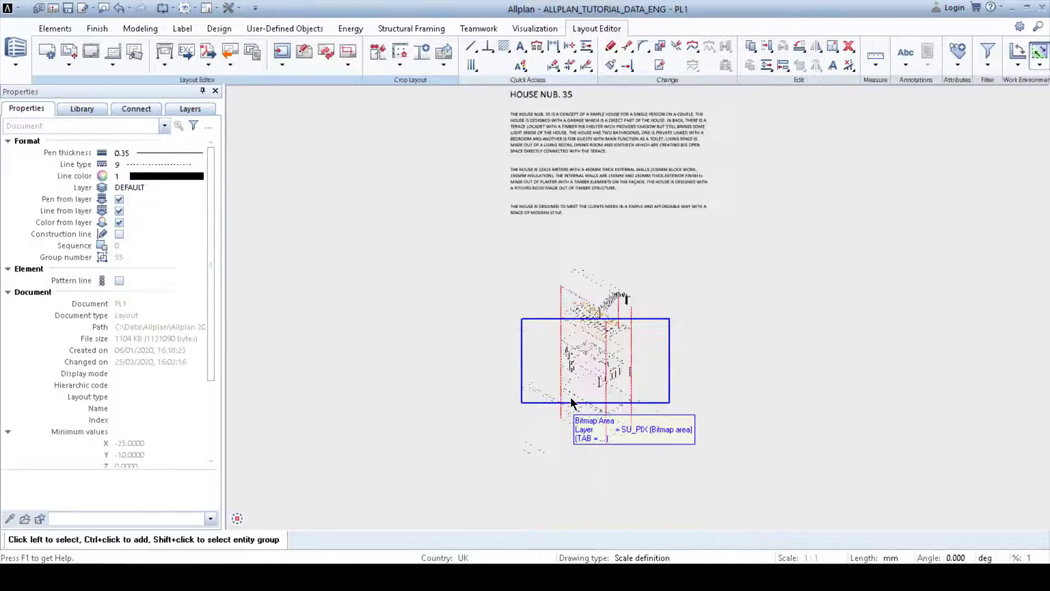
{"action": "middle_click_drag", "start_coordinate": [570, 397], "coordinate": [584, 377]}
{"action": "scroll", "coordinate": [604, 160], "scroll_direction": "up", "scroll_amount": 2}
{"action": "scroll", "coordinate": [605, 160], "scroll_direction": "up", "scroll_amount": 2}
{"action": "middle_click_drag", "start_coordinate": [605, 159], "coordinate": [579, 241]}
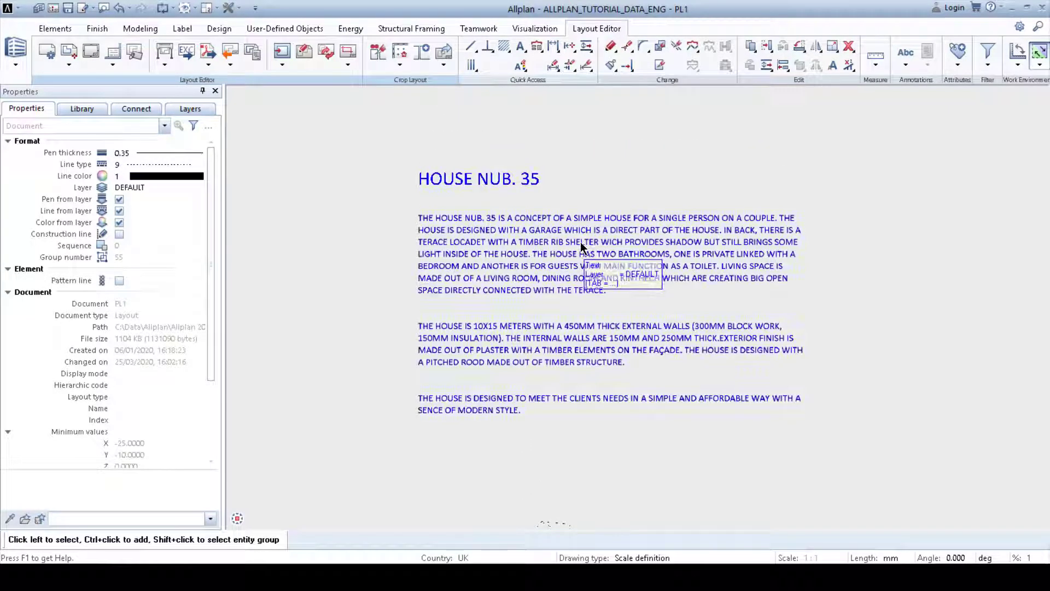
{"action": "scroll", "coordinate": [656, 360], "scroll_direction": "down", "scroll_amount": 4}
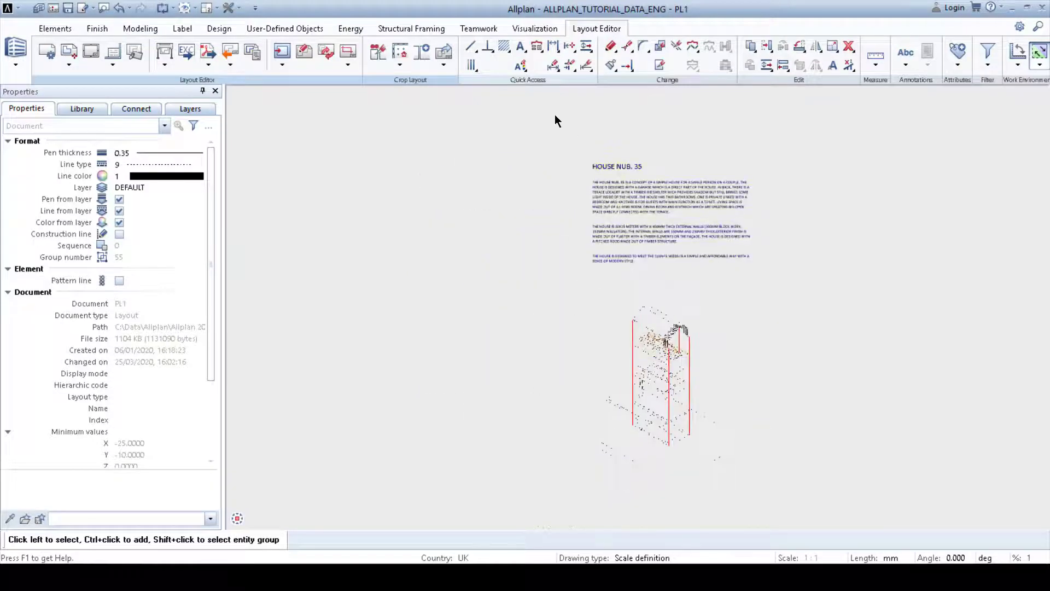
Step: Select the House Nub. 35 description text and exploded axonometric and move them onto the sheet beside the render
{"action": "left_click_drag", "start_coordinate": [542, 114], "coordinate": [863, 490]}
{"action": "middle_click_drag", "start_coordinate": [664, 333], "coordinate": [790, 330]}
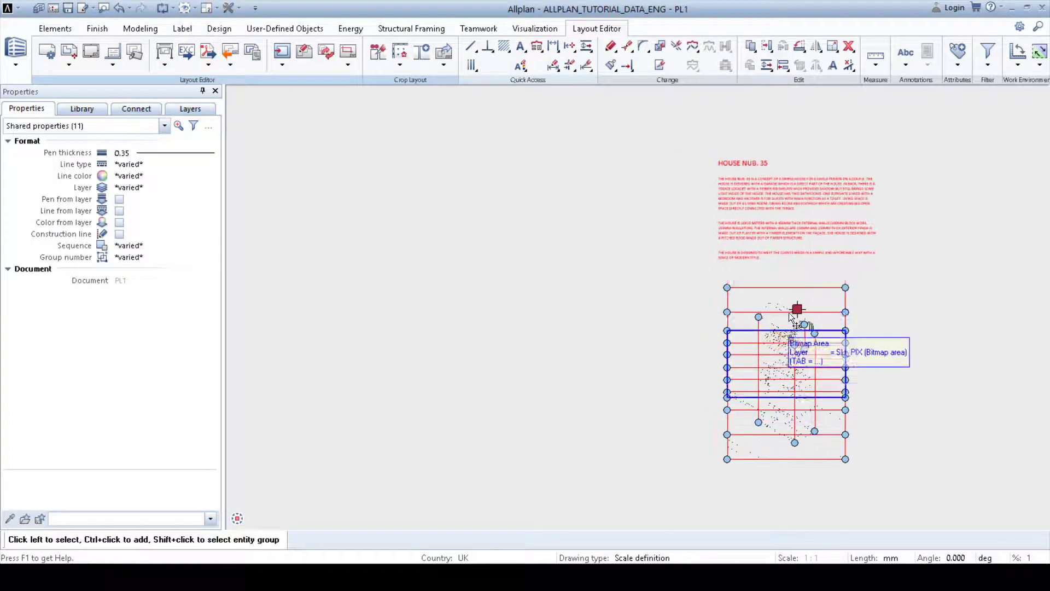
{"action": "left_click", "coordinate": [796, 310]}
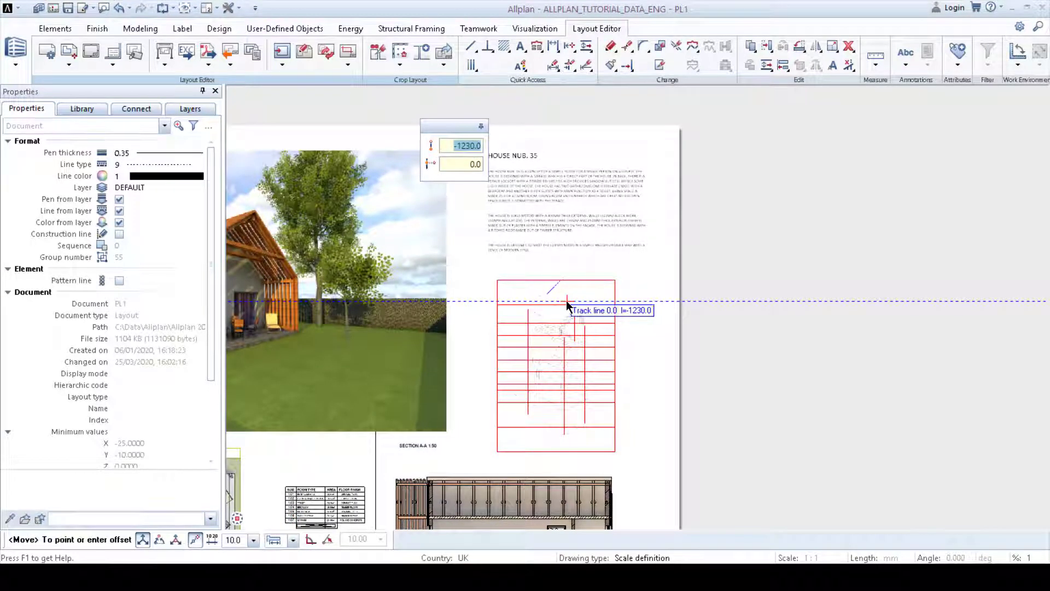
{"action": "left_click", "coordinate": [566, 302]}
{"action": "middle_click_drag", "start_coordinate": [563, 335], "coordinate": [750, 335]}
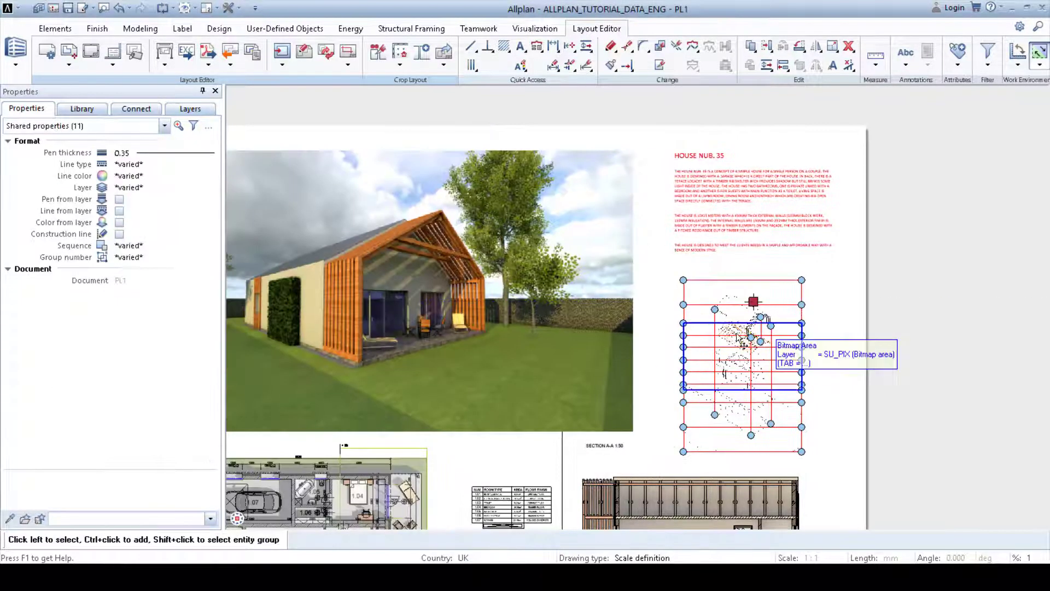
{"action": "key", "text": "Escape"}
Step: Export the layout as a PDF named FINAL_POSTER.pdf on the Desktop
{"action": "middle_click_drag", "start_coordinate": [589, 362], "coordinate": [641, 306]}
{"action": "scroll", "coordinate": [686, 295], "scroll_direction": "down", "scroll_amount": 1}
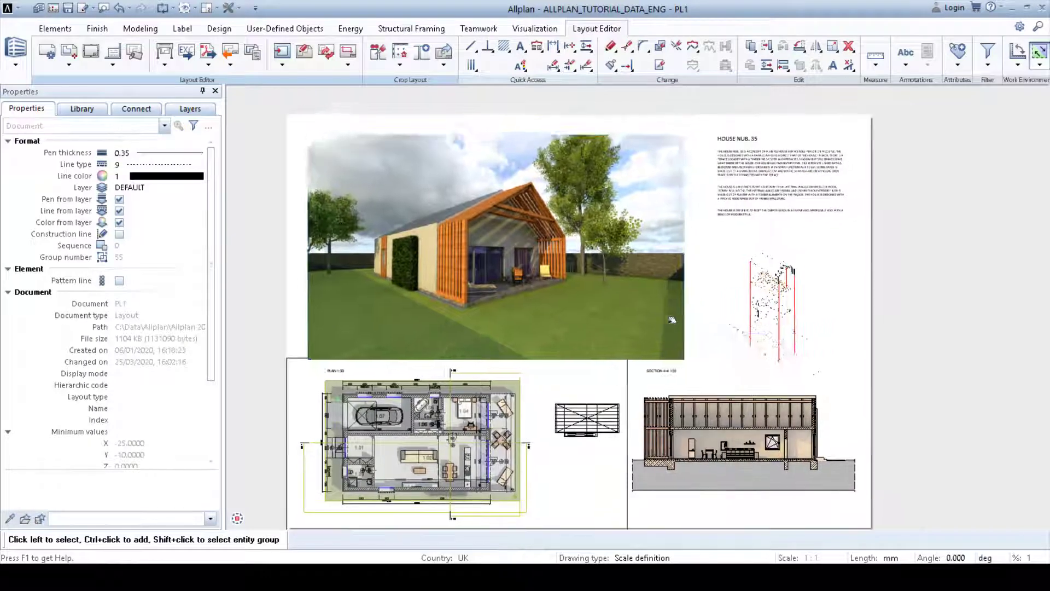
{"action": "mouse_move", "coordinate": [696, 376]}
{"action": "middle_mouse_down"}
{"action": "mouse_move", "coordinate": [701, 342]}
{"action": "mouse_move", "coordinate": [700, 362]}
{"action": "middle_mouse_up"}
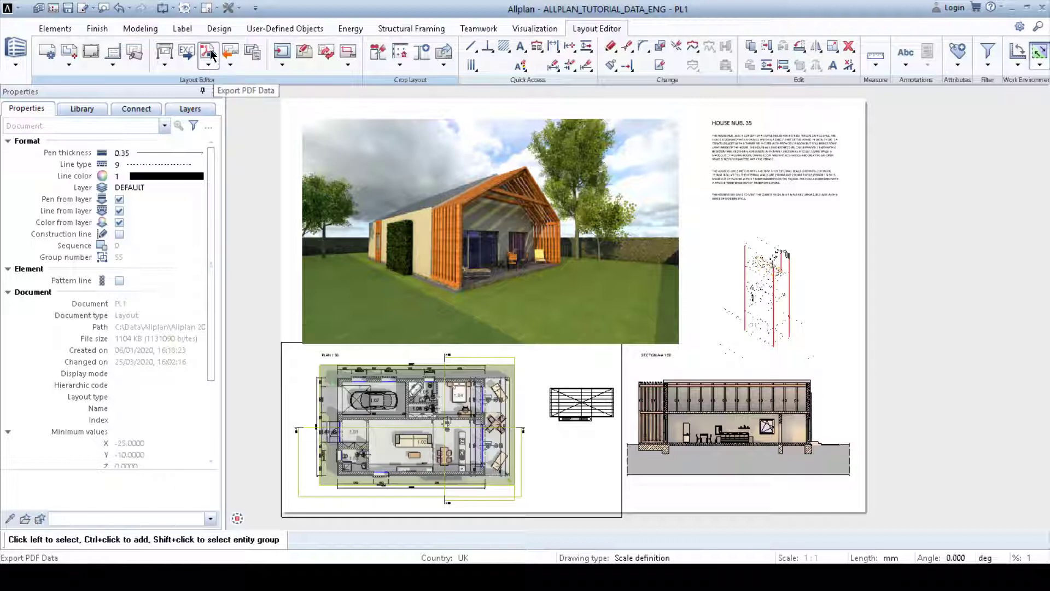
{"action": "left_click", "coordinate": [209, 65]}
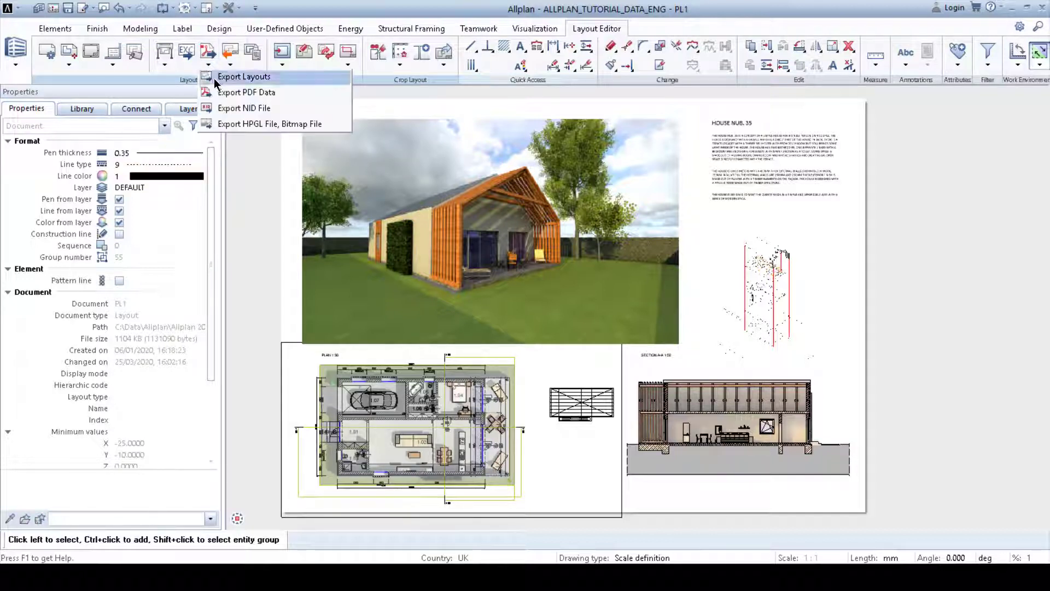
{"action": "left_click", "coordinate": [267, 93]}
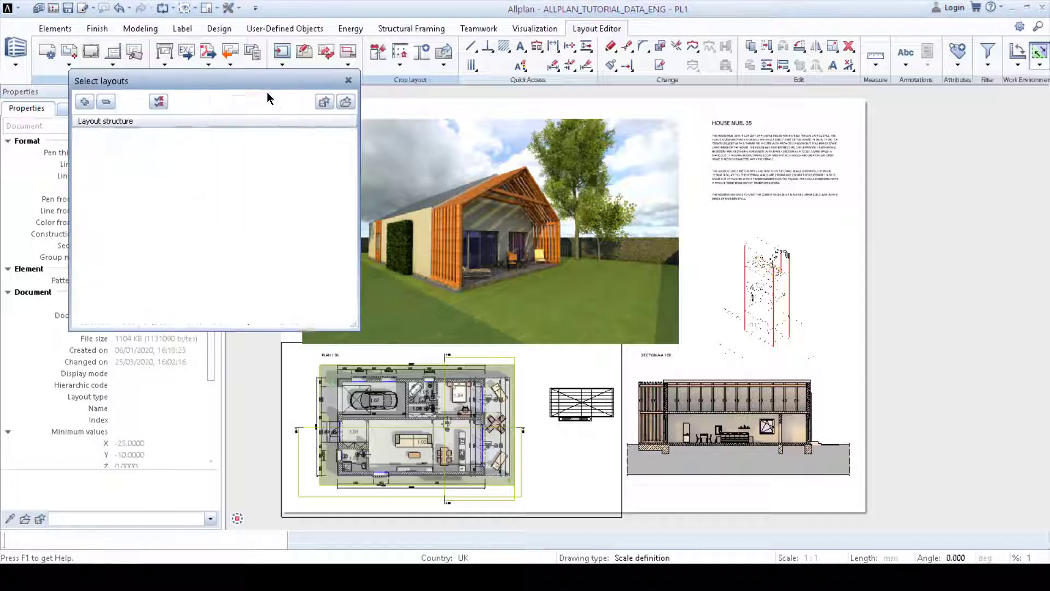
{"action": "left_click", "coordinate": [277, 300]}
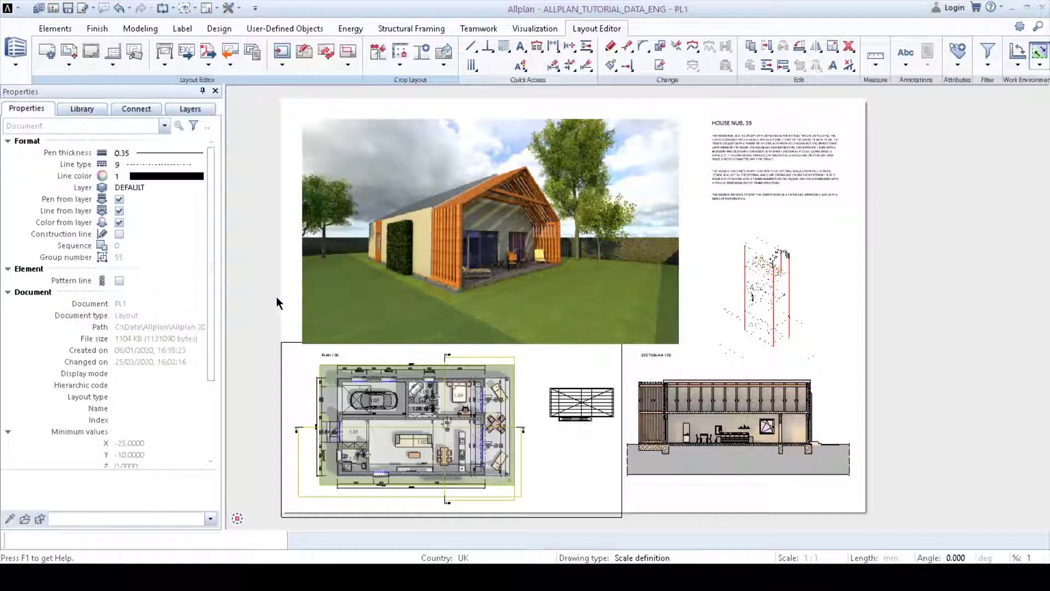
{"action": "left_click", "coordinate": [631, 100]}
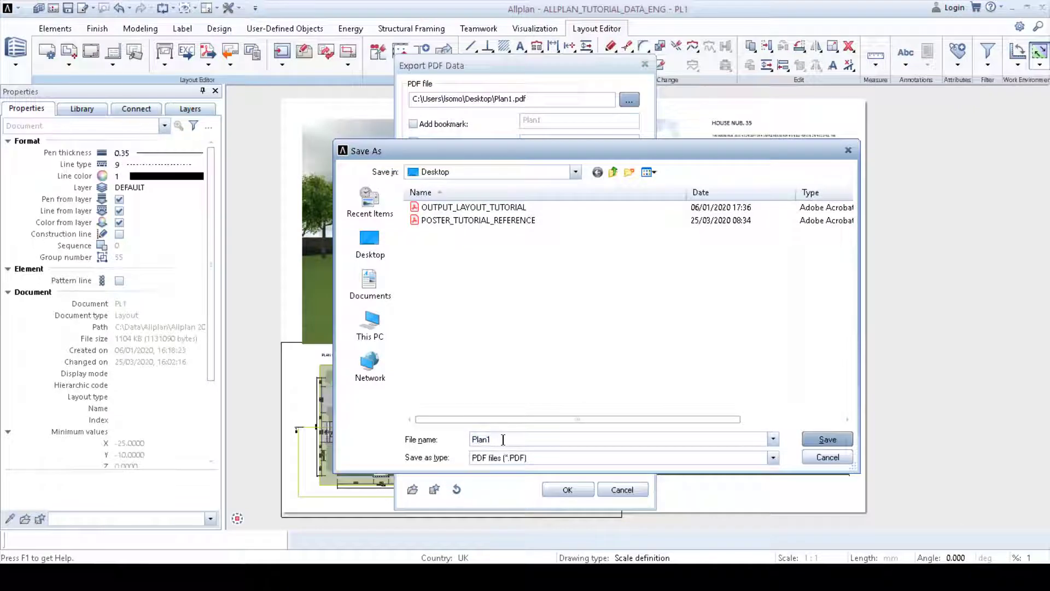
{"action": "type", "text": "FINAL_POSTER"}
{"action": "left_click", "coordinate": [822, 439]}
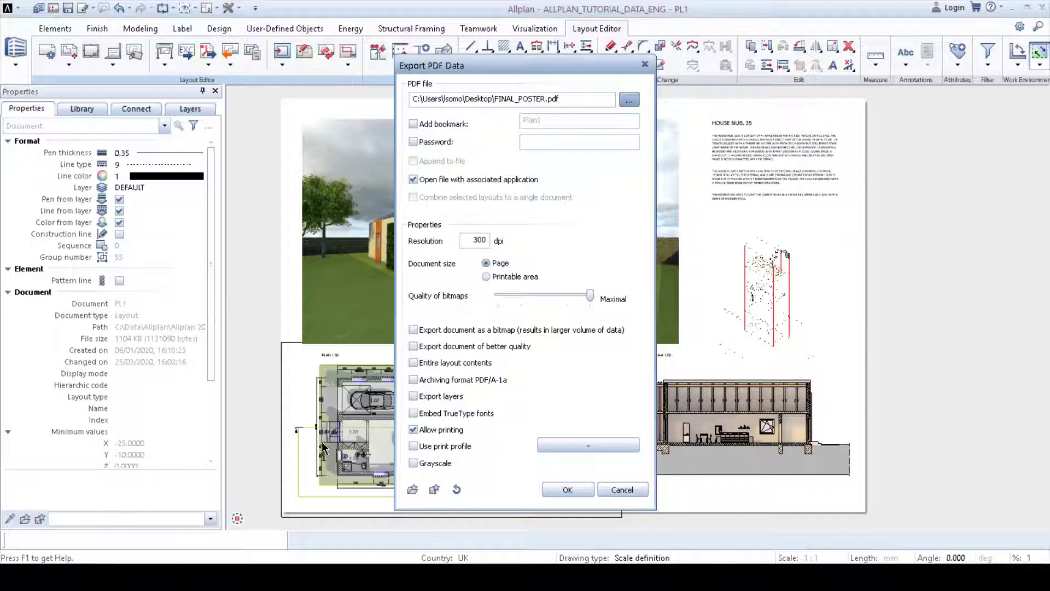
{"action": "left_click", "coordinate": [562, 489]}
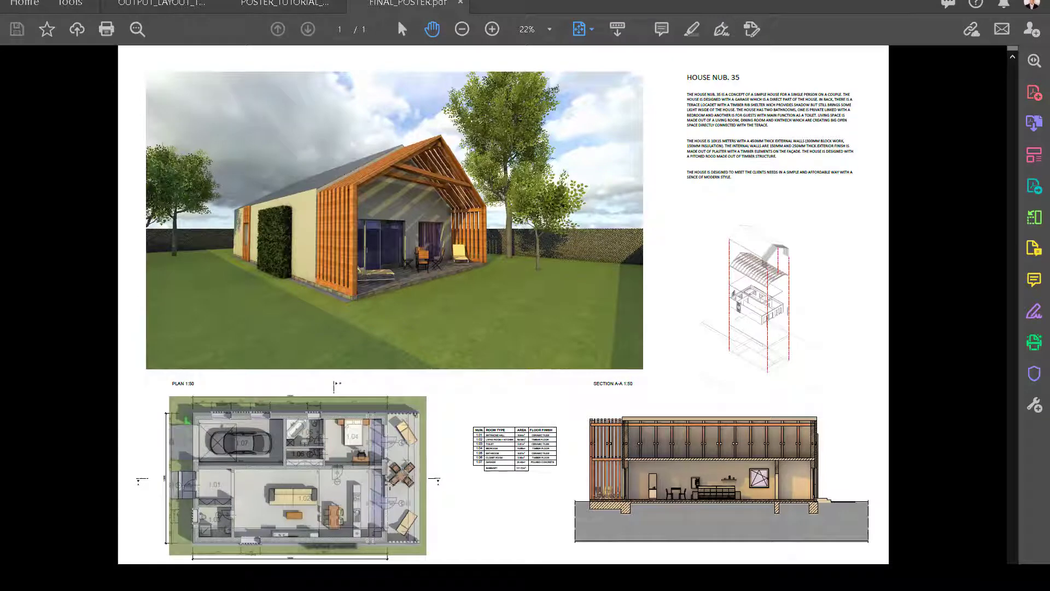
Step: Review the exported PDF poster and compare it with the reference poster
{"action": "scroll", "coordinate": [672, 519], "scroll_direction": "up", "scroll_amount": 1, "text": "ctrl"}
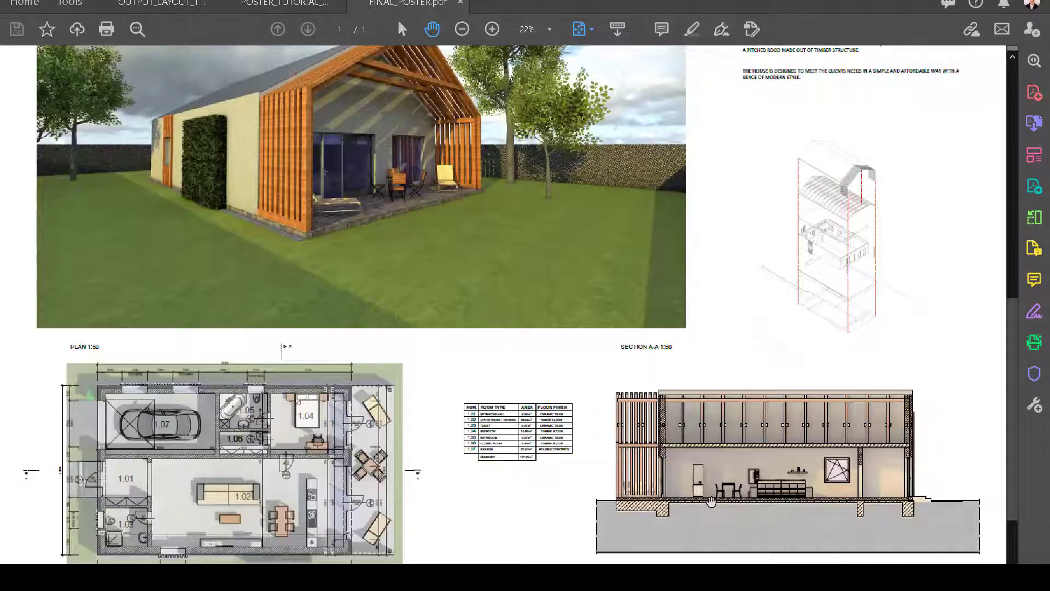
{"action": "scroll", "coordinate": [650, 509], "scroll_direction": "up", "scroll_amount": 1}
{"action": "scroll", "coordinate": [633, 506], "scroll_direction": "up", "scroll_amount": 3, "text": "ctrl"}
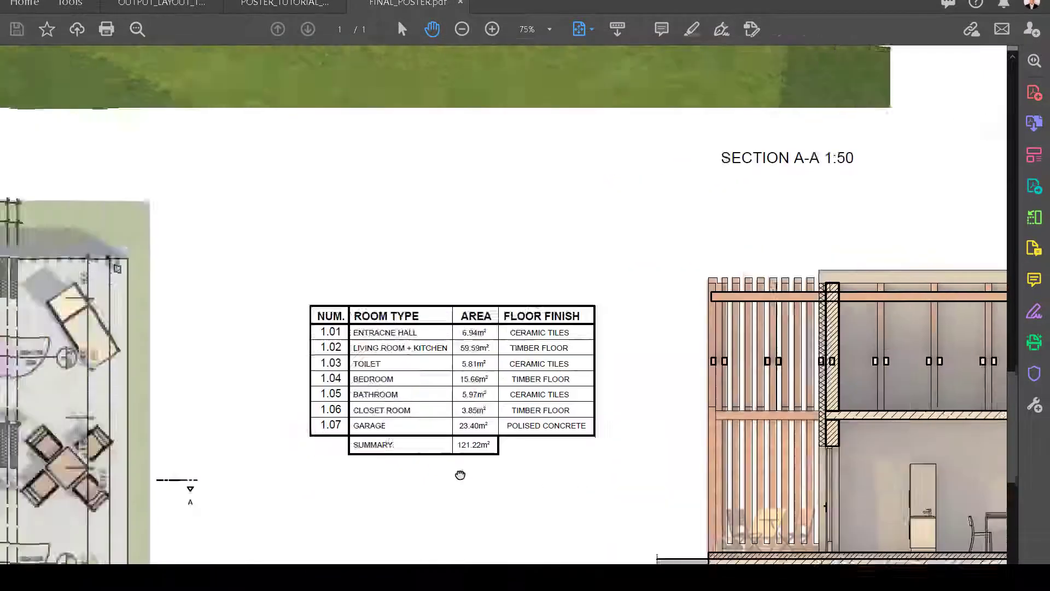
{"action": "scroll", "coordinate": [623, 440], "scroll_direction": "down", "scroll_amount": 4, "text": "ctrl"}
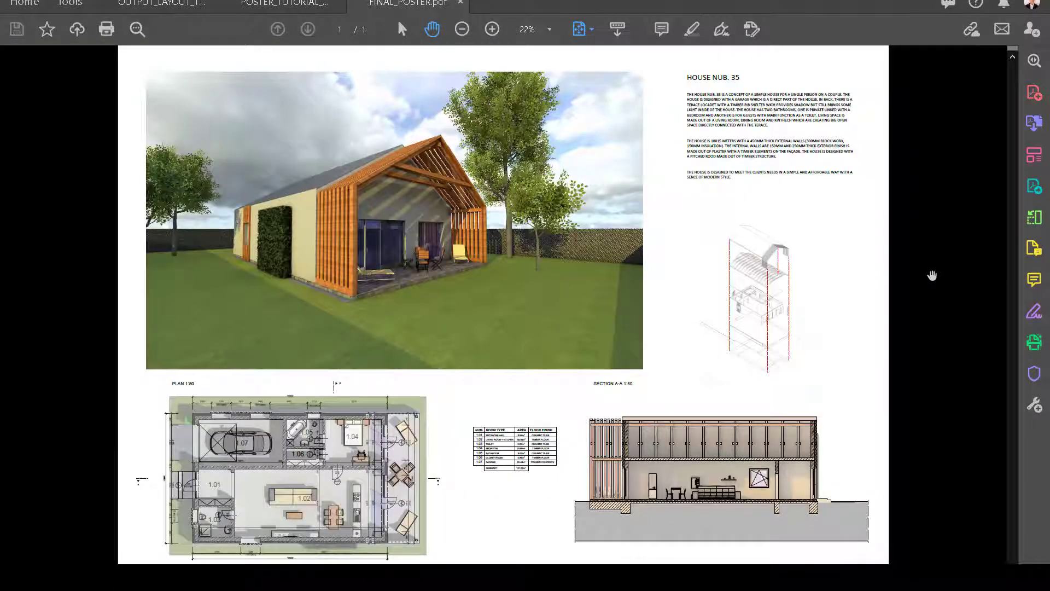
{"action": "key", "text": "alt+Tab"}
{"action": "key", "text": "alt+Tab"}
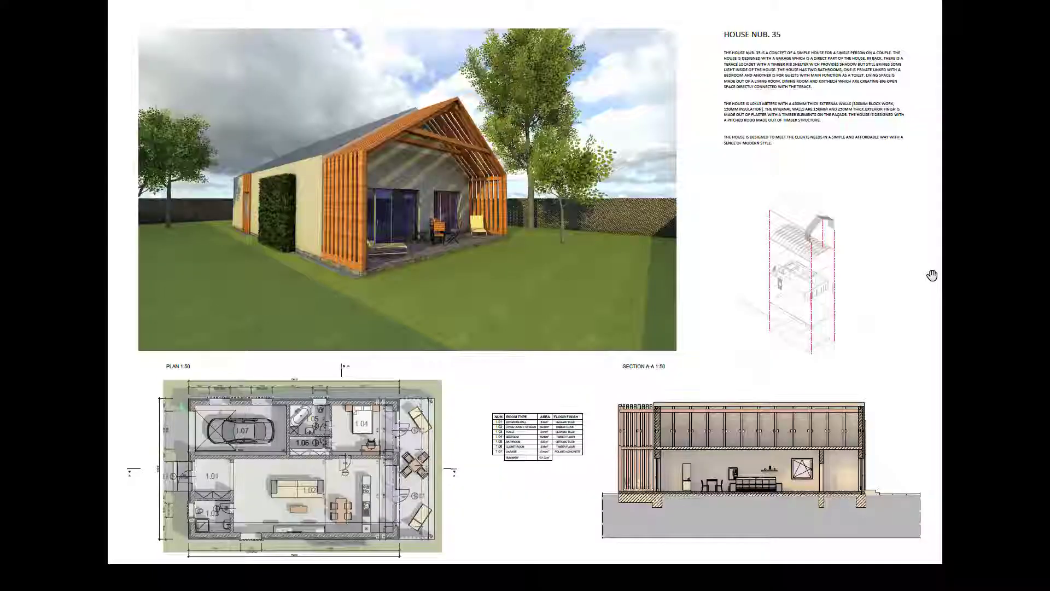